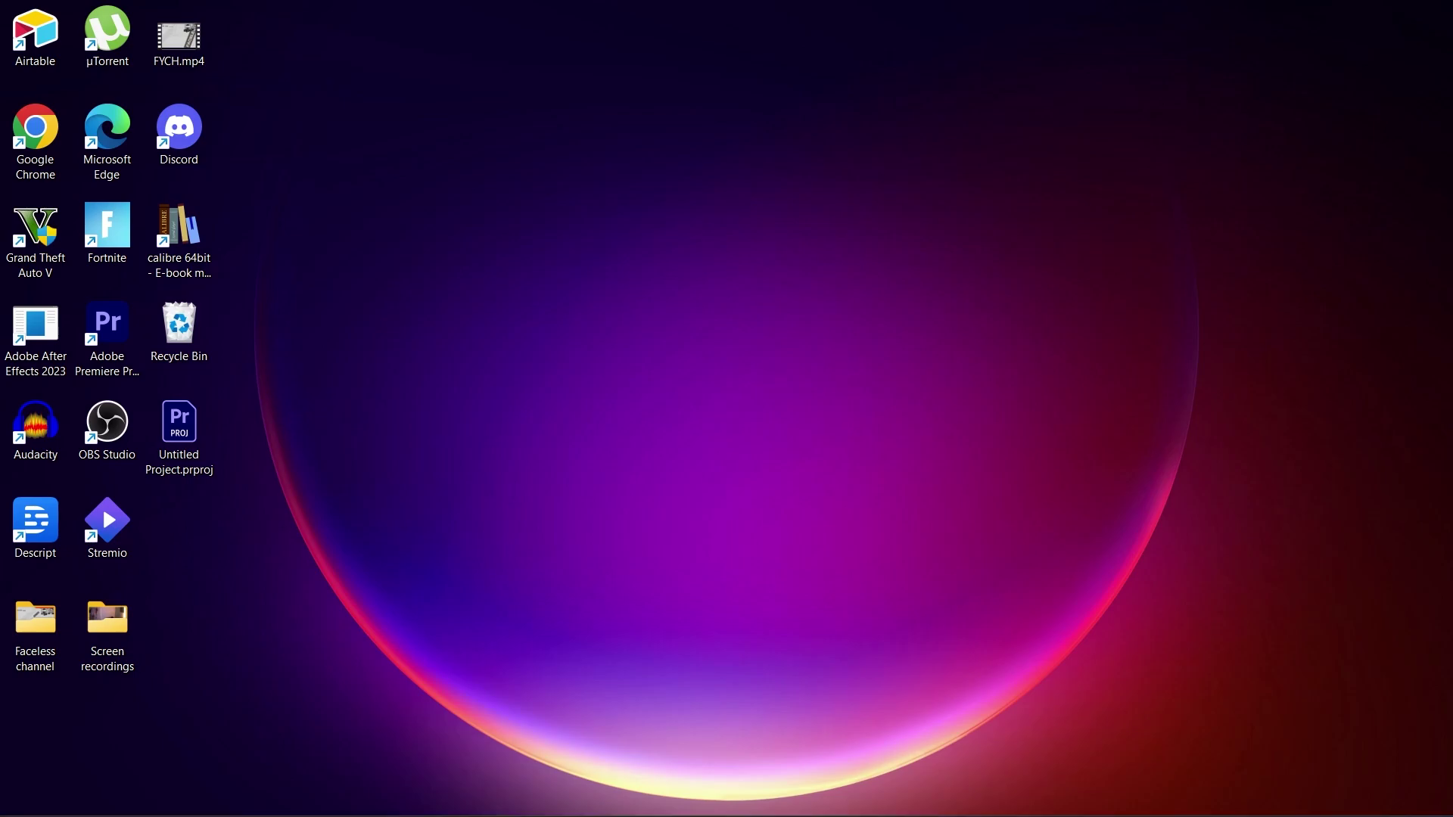
Step: Open Google Chrome, search for "shopify" and open the official Shopify website from the results
mouse_move(799, 816)
left_click(916, 795)
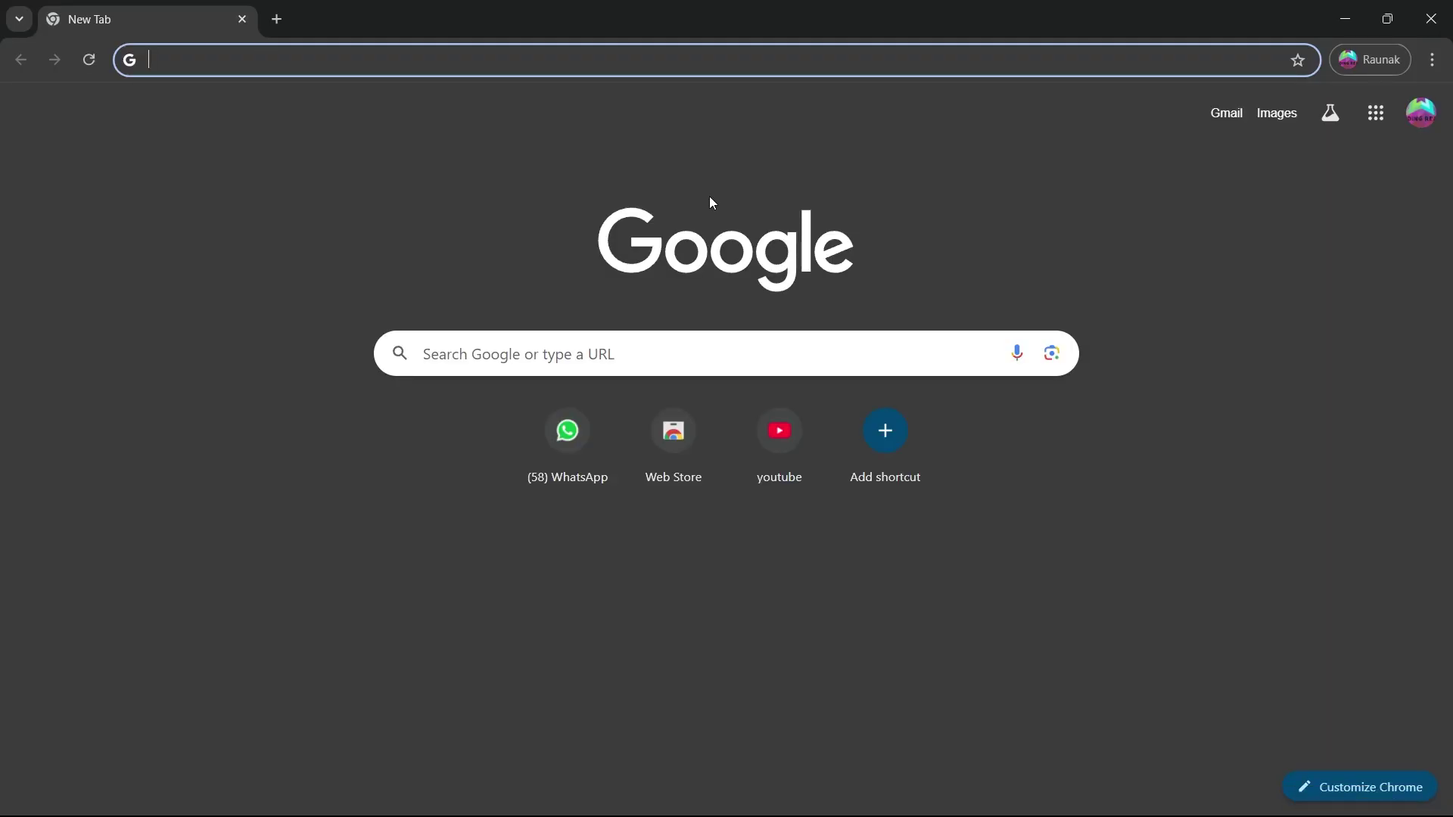
type("sg")
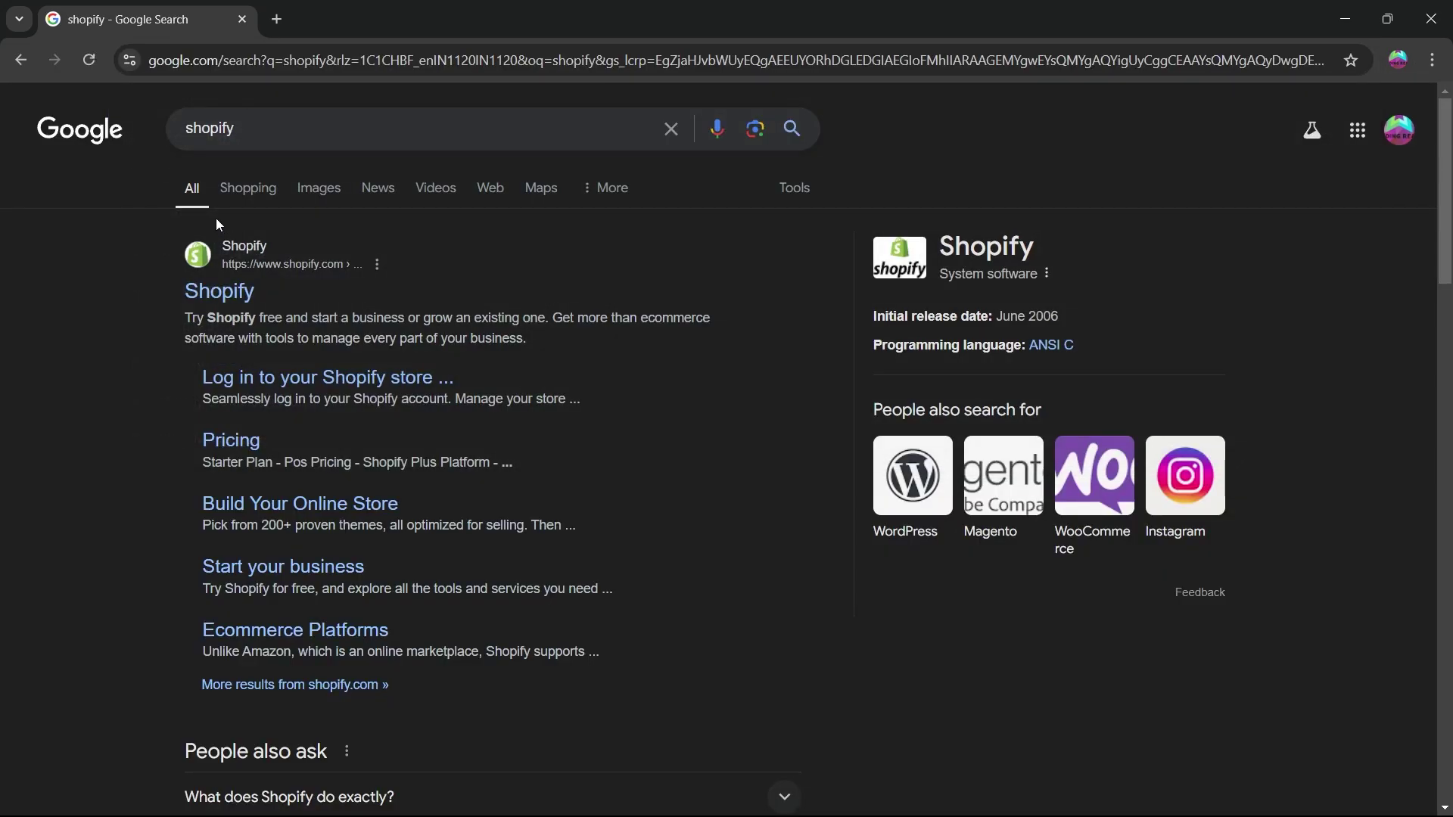
left_click(232, 293)
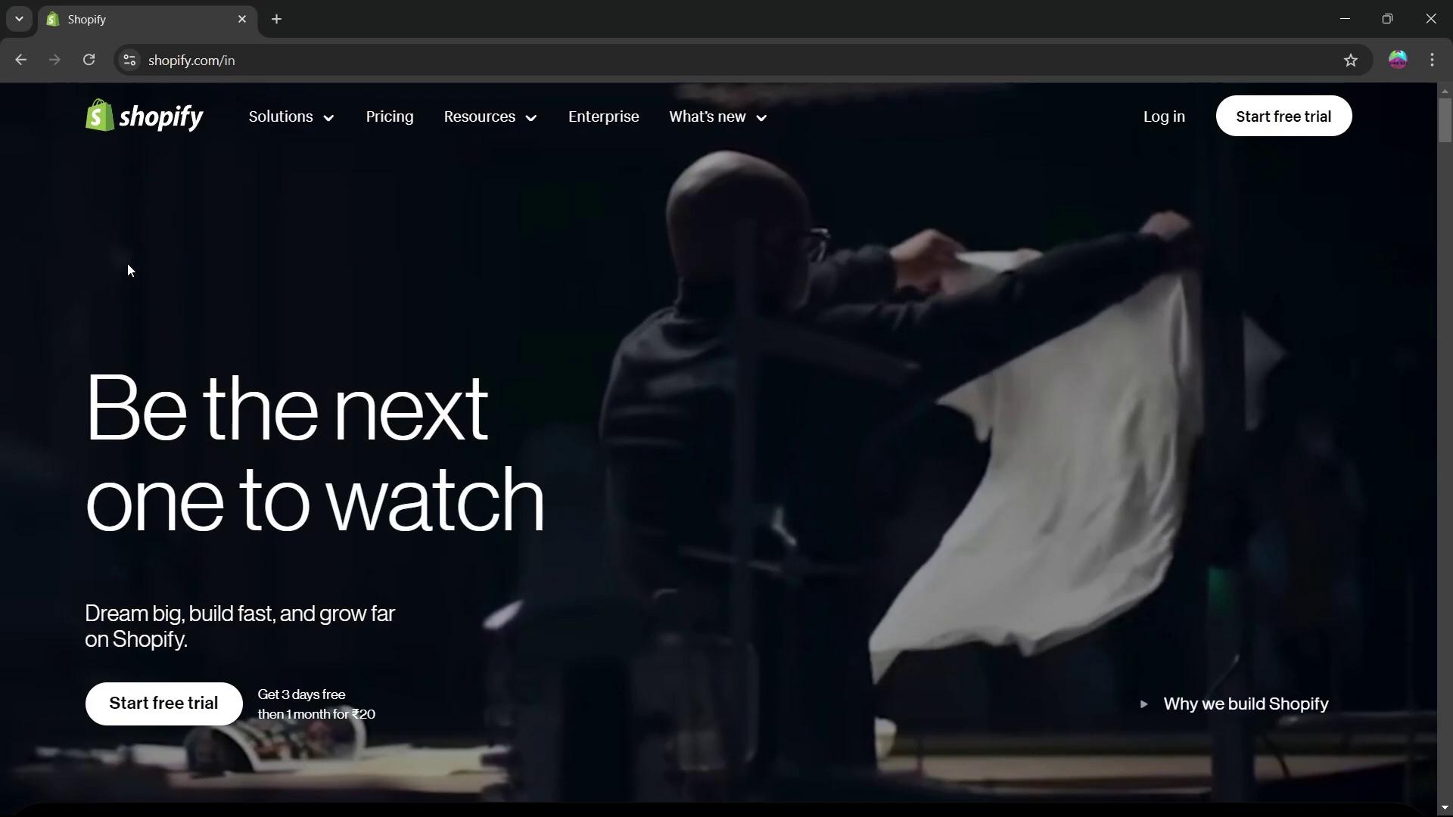
Step: Look over the Shopify homepage and start the free trial sign-up
scroll(114, 303, "down", 1)
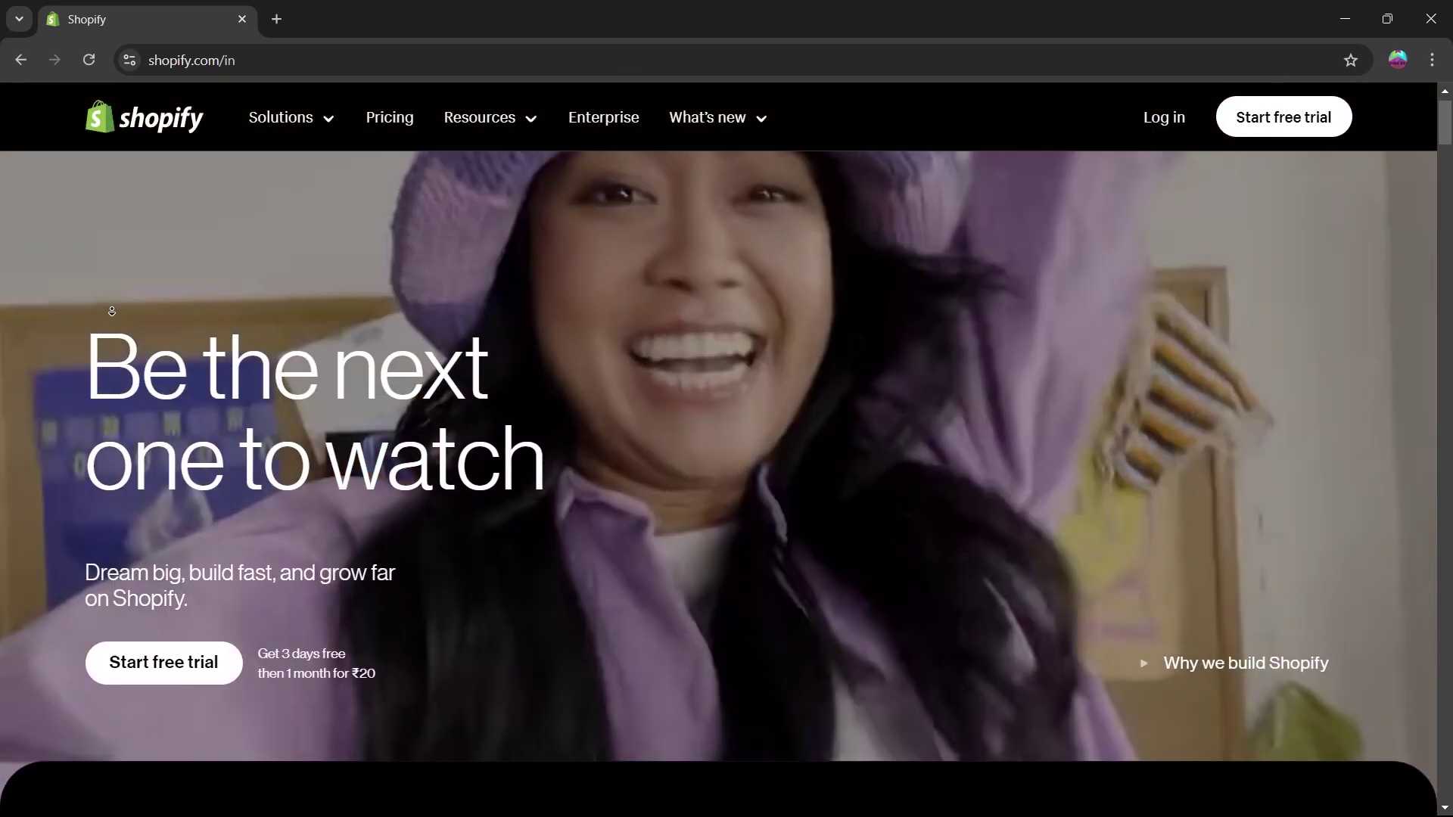
scroll(112, 311, "down", 2)
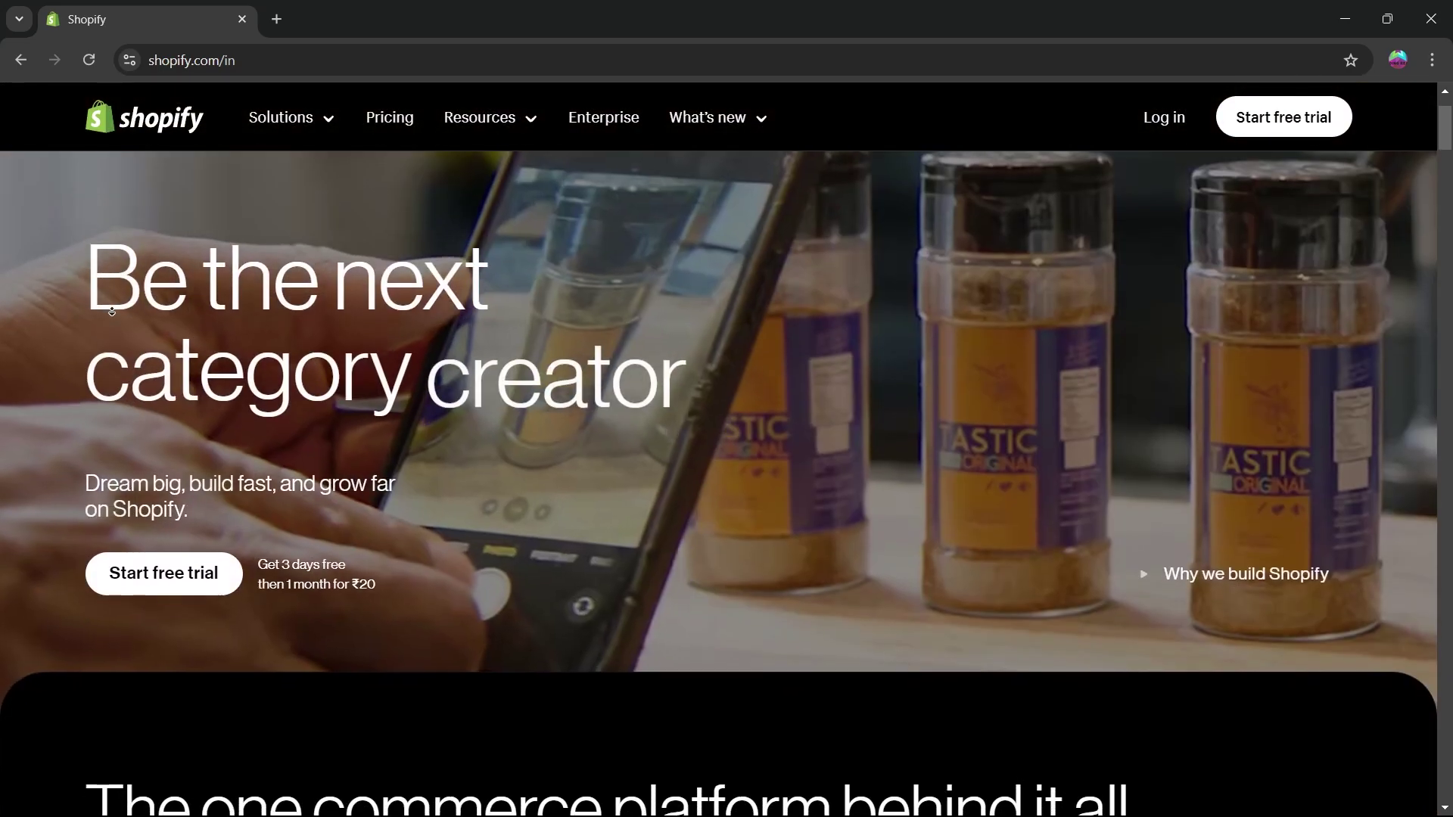
scroll(112, 312, "down", 10)
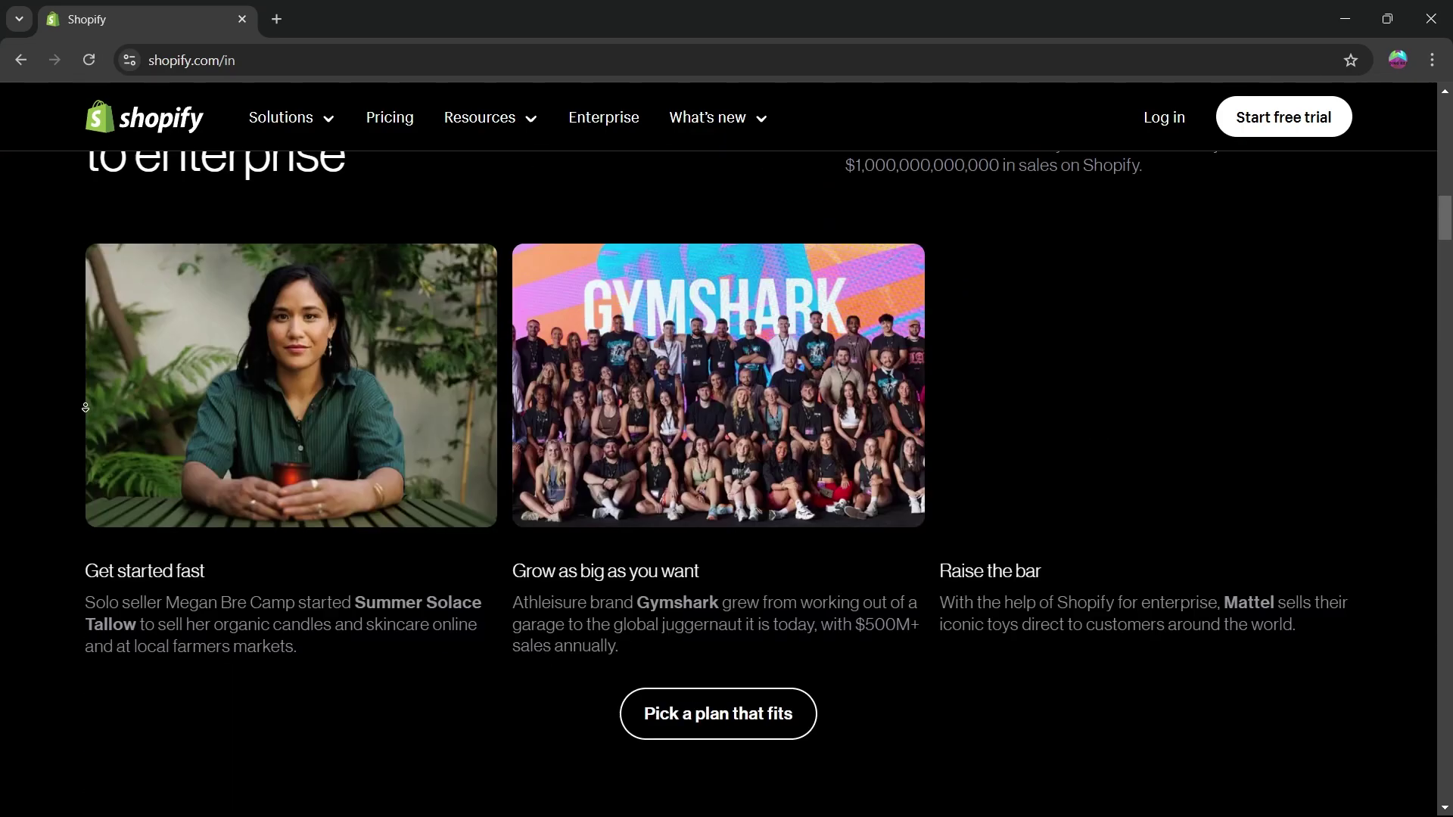
scroll(85, 407, "down", 20)
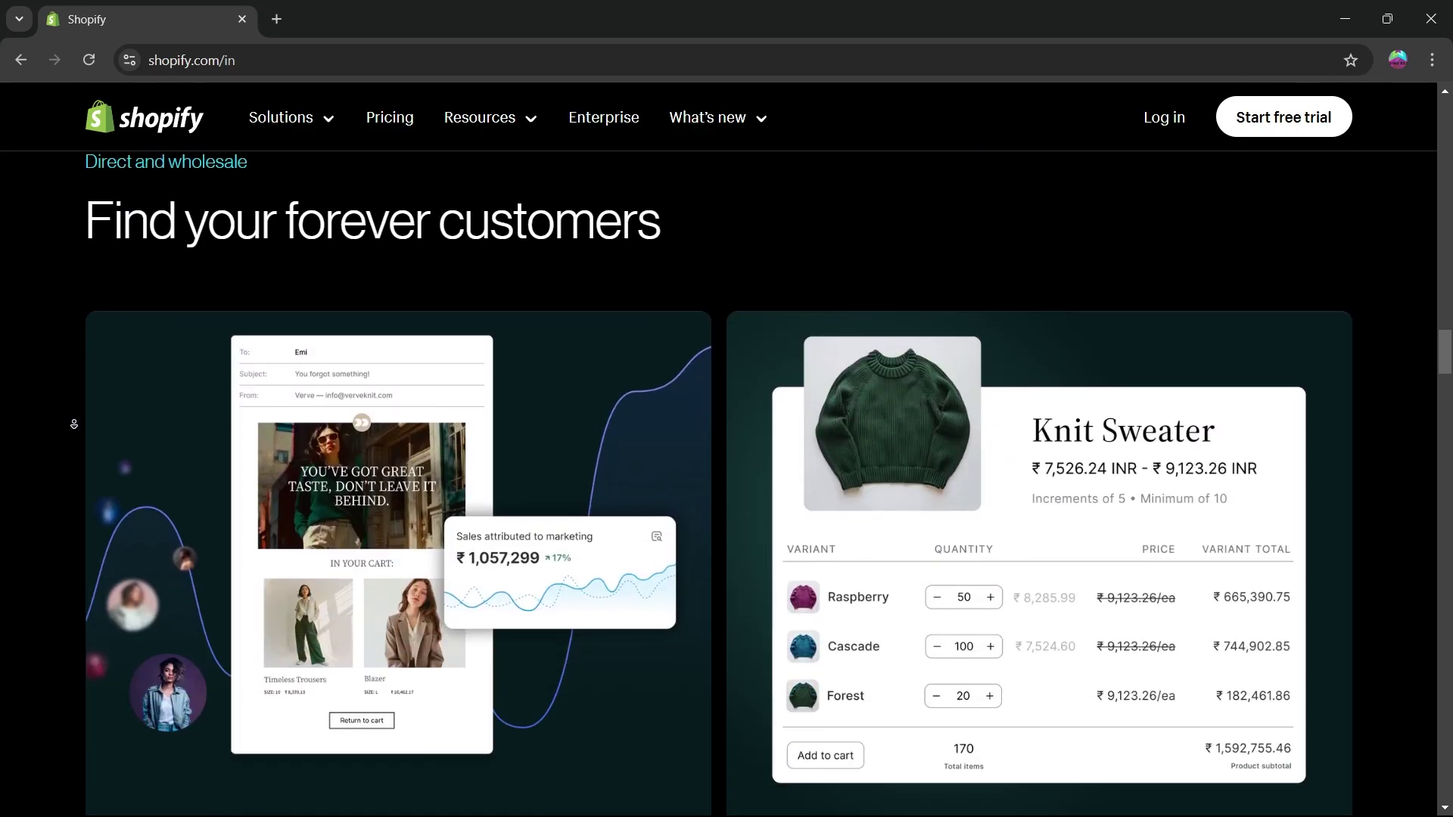
scroll(73, 424, "down", 15)
key("Home")
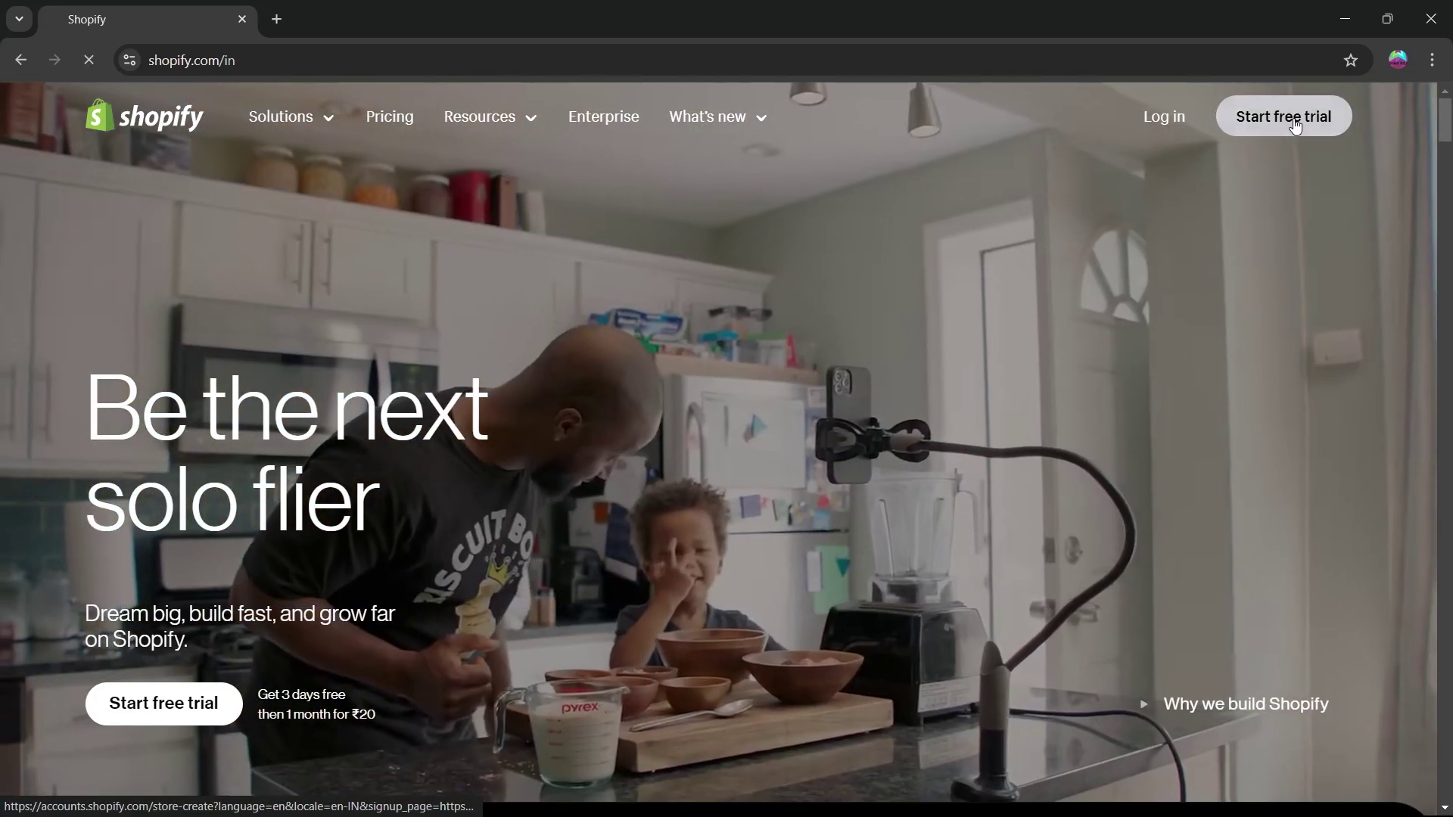
left_click(1295, 123)
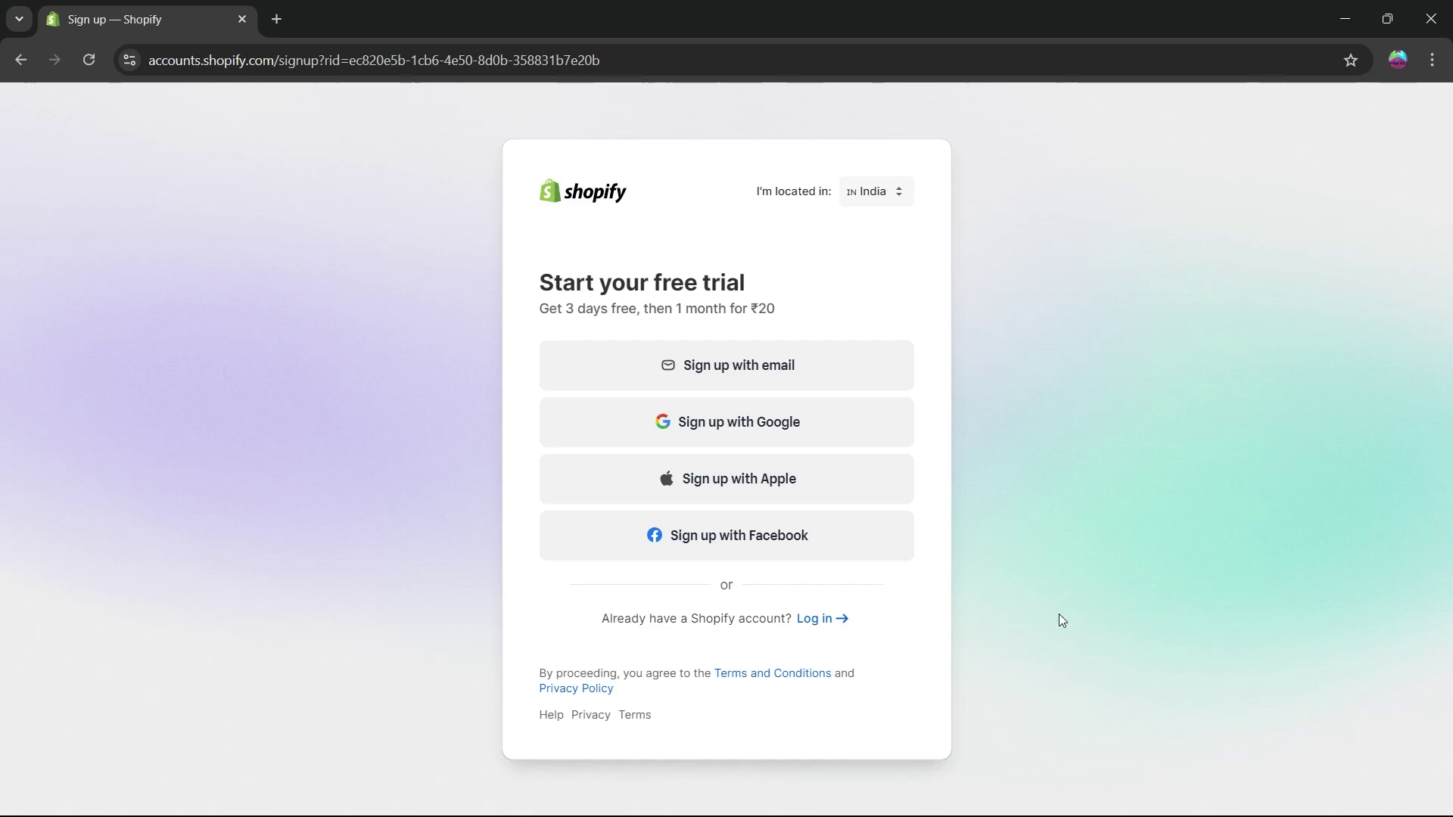
triple_click(810, 290)
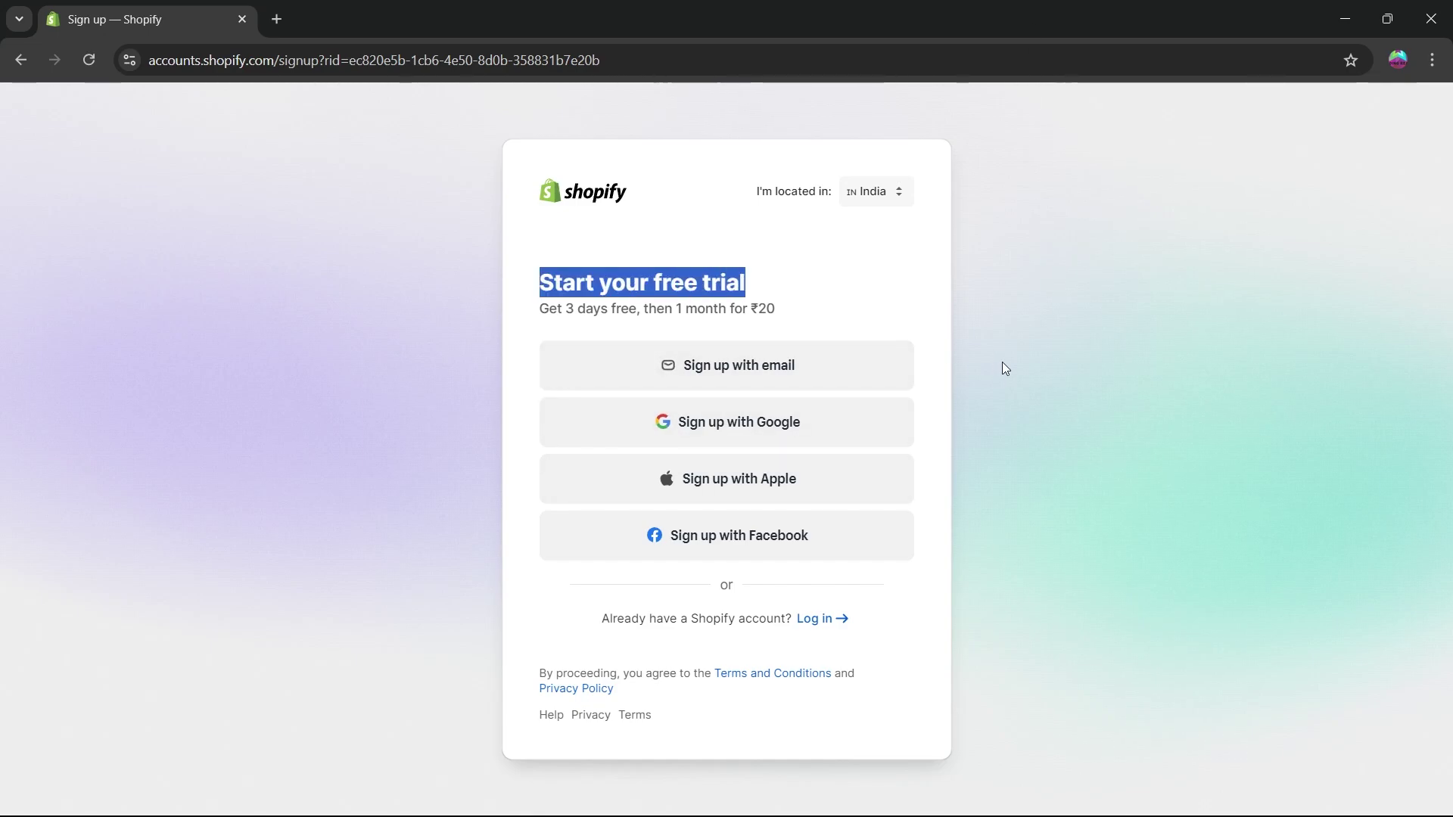
left_click(974, 353)
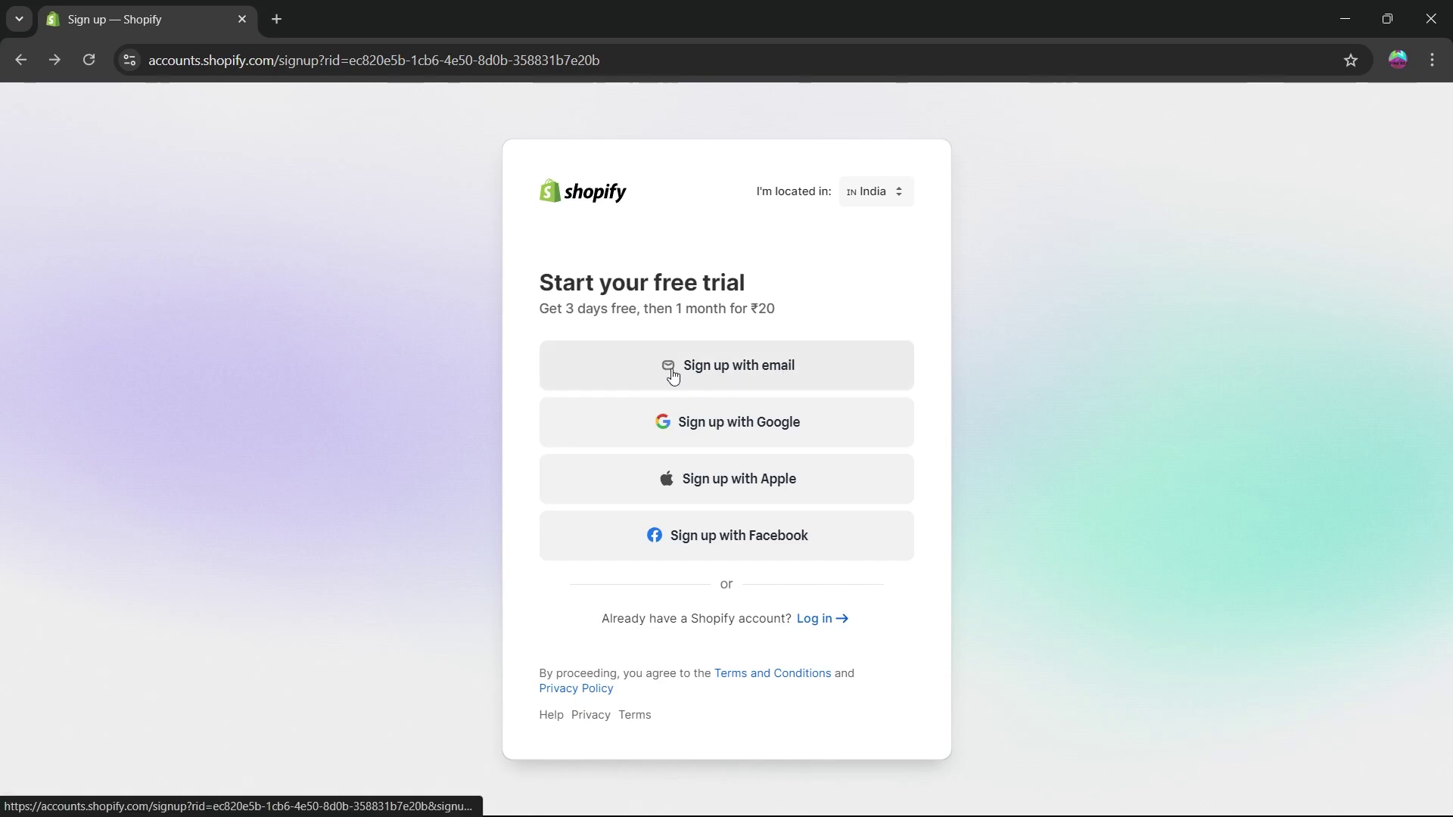
Step: Sign up with email, entering the account e-mail address and password, and create the Shopify account
left_click(734, 371)
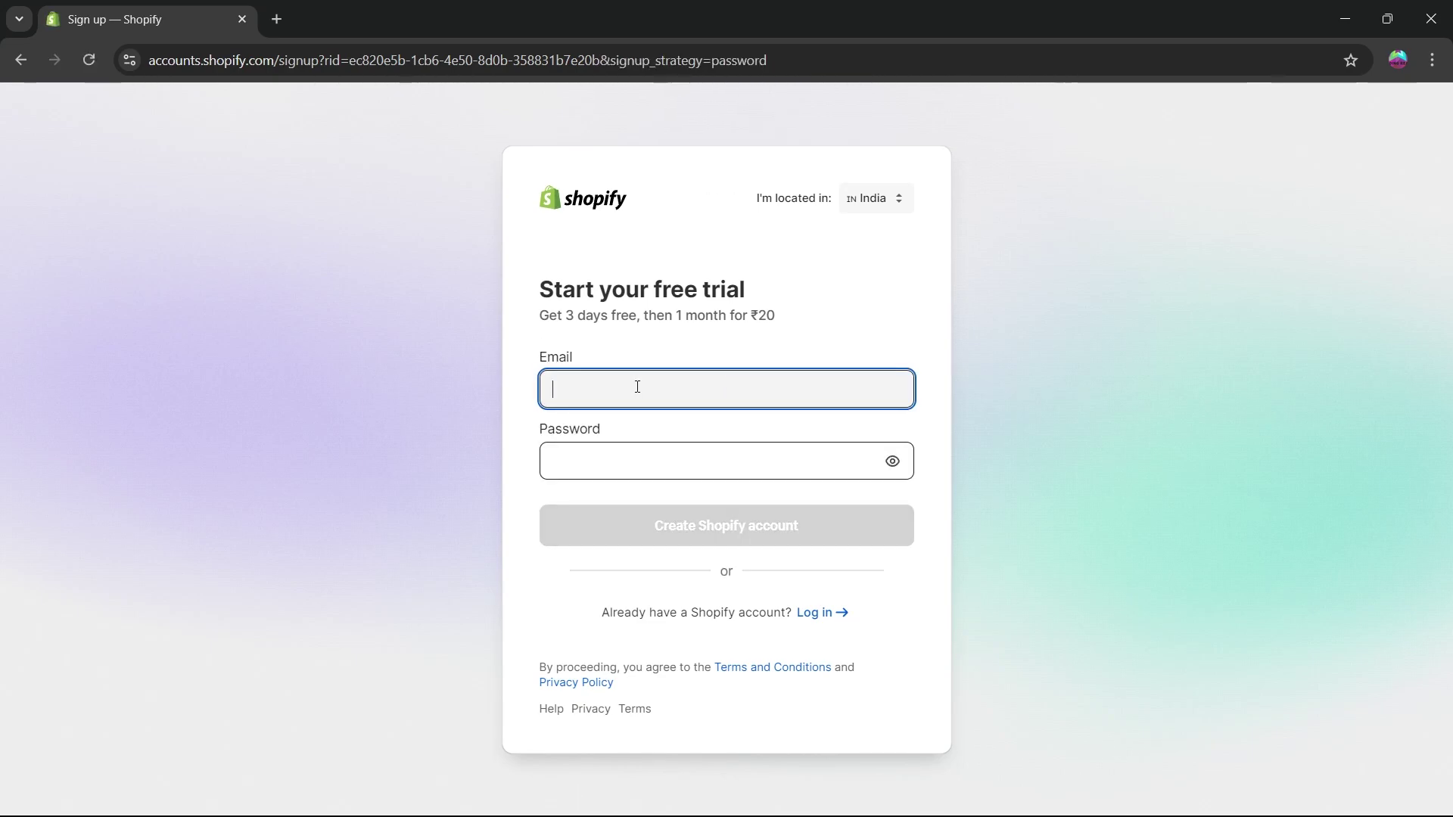
left_click(730, 425)
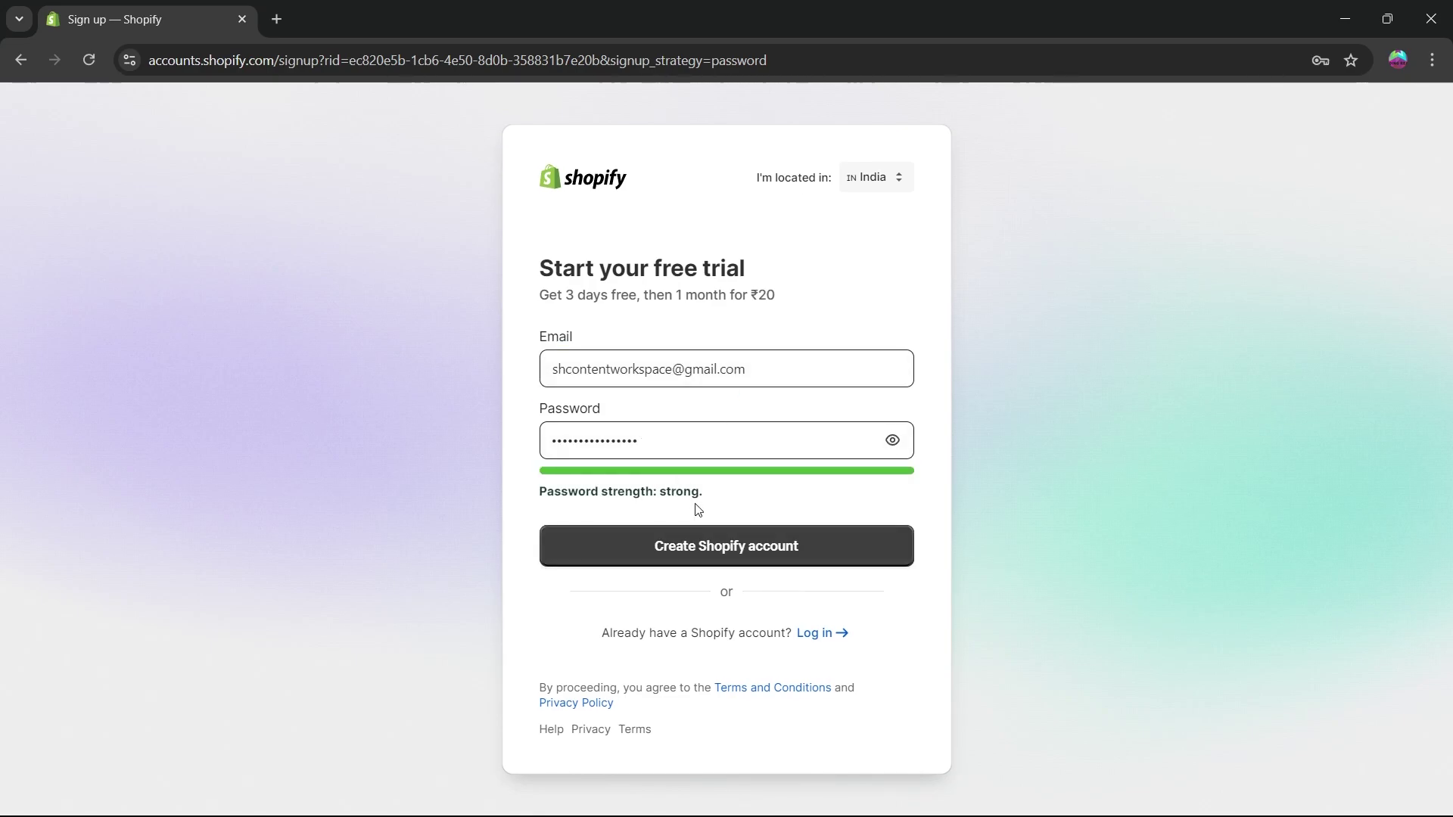
left_click(728, 550)
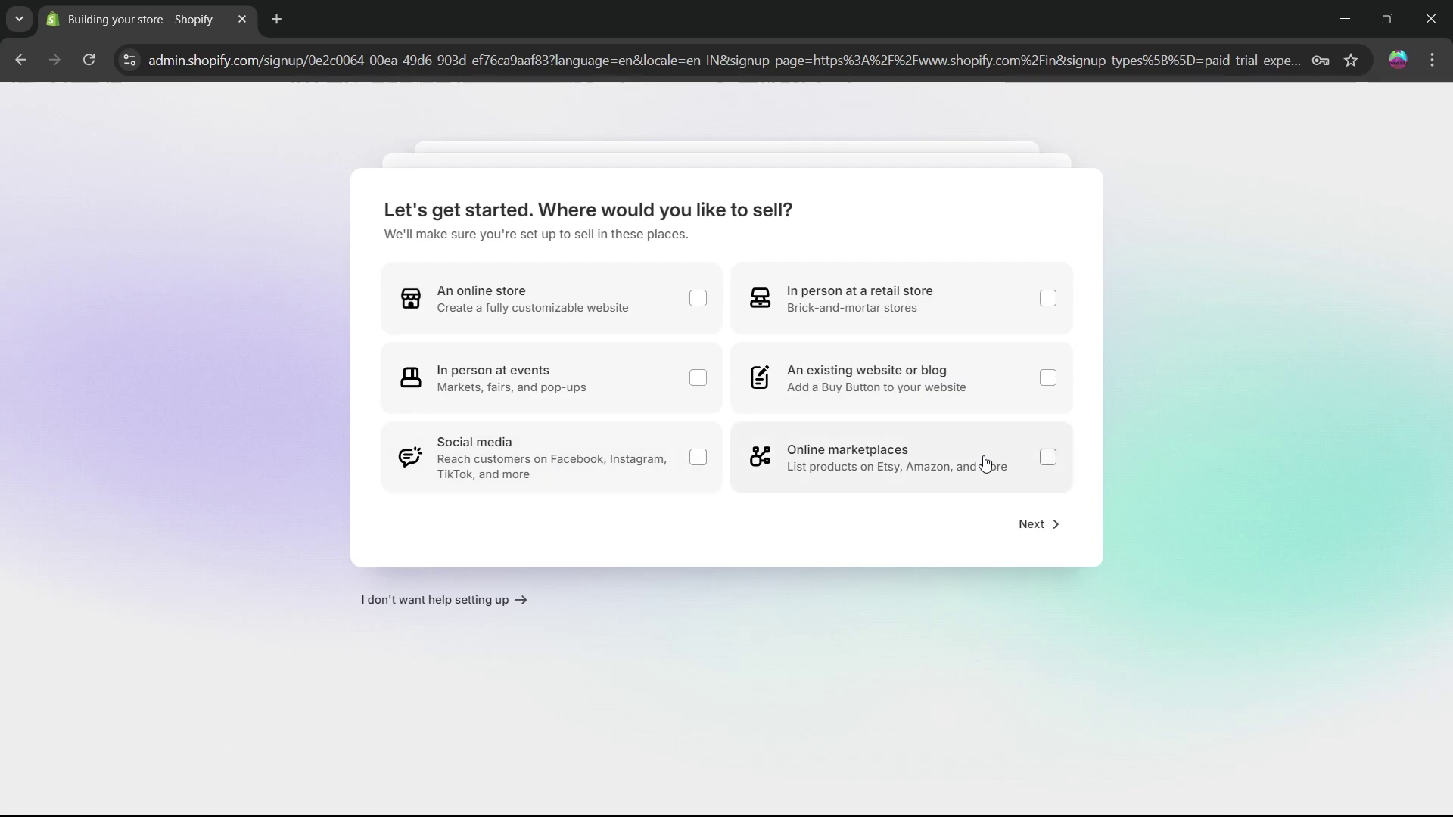
Step: Choose an online store as the place to sell and describe the business as just starting
left_click(692, 299)
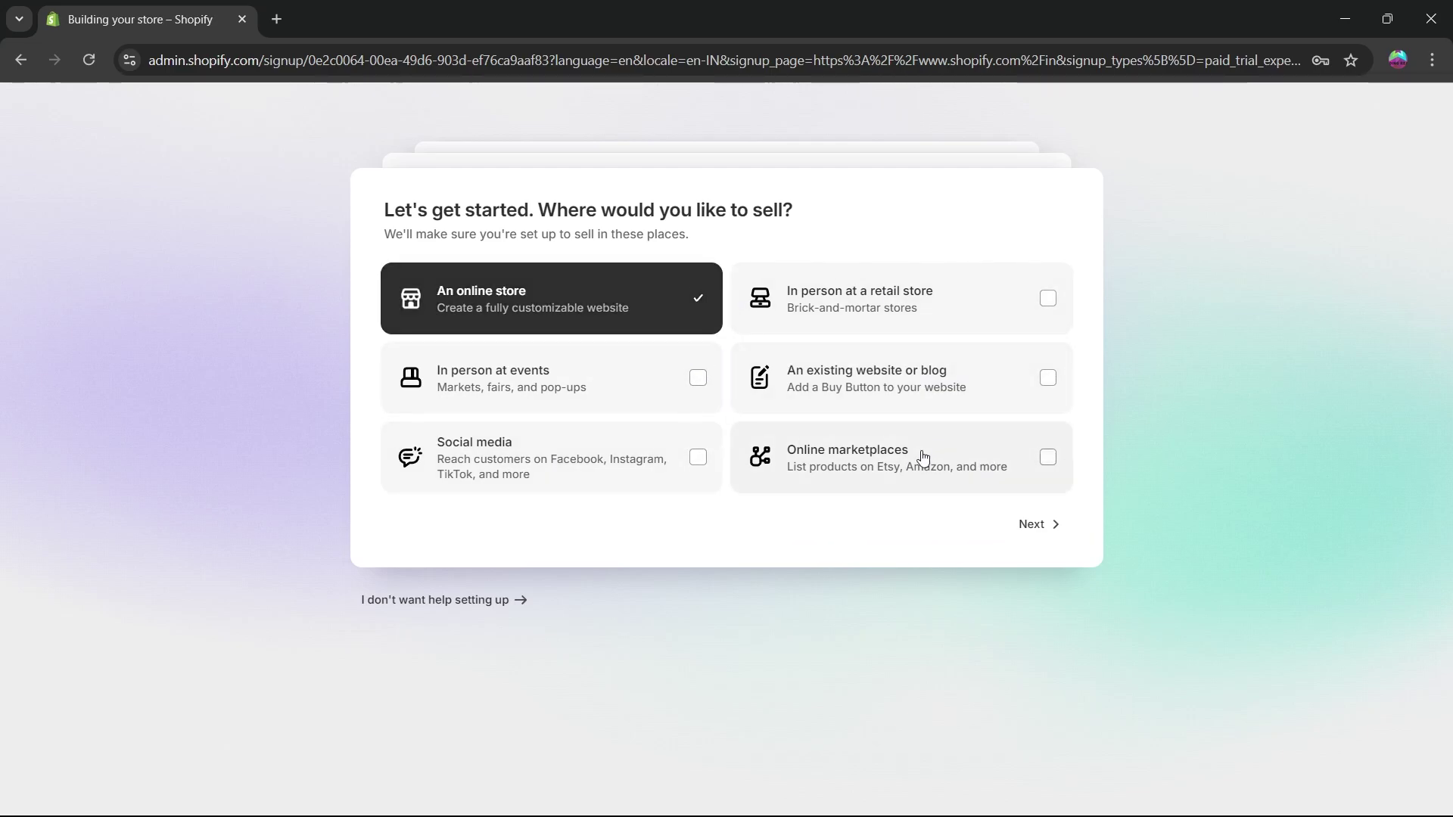
left_click(1031, 523)
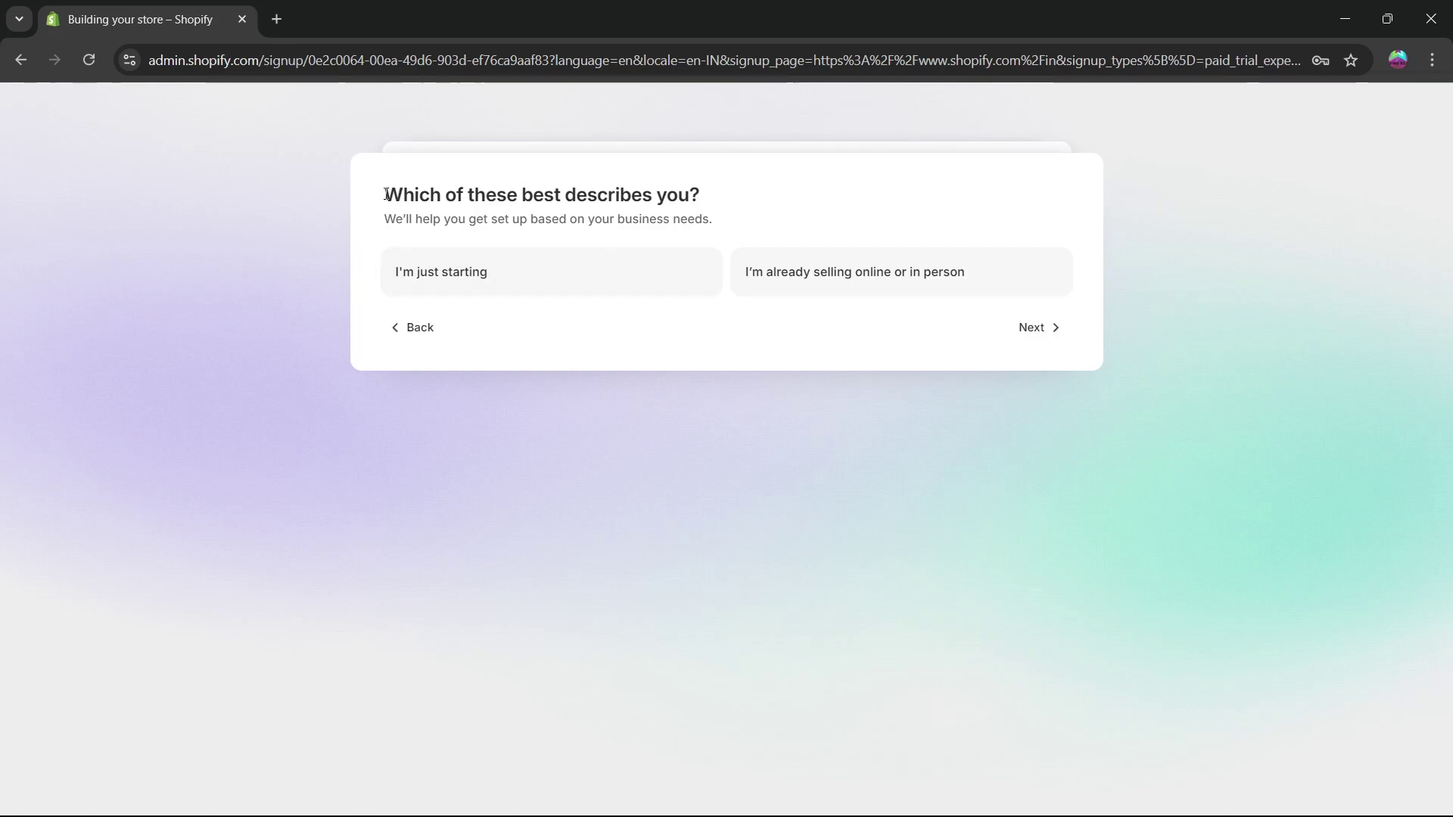
left_click_drag(385, 195, 701, 198)
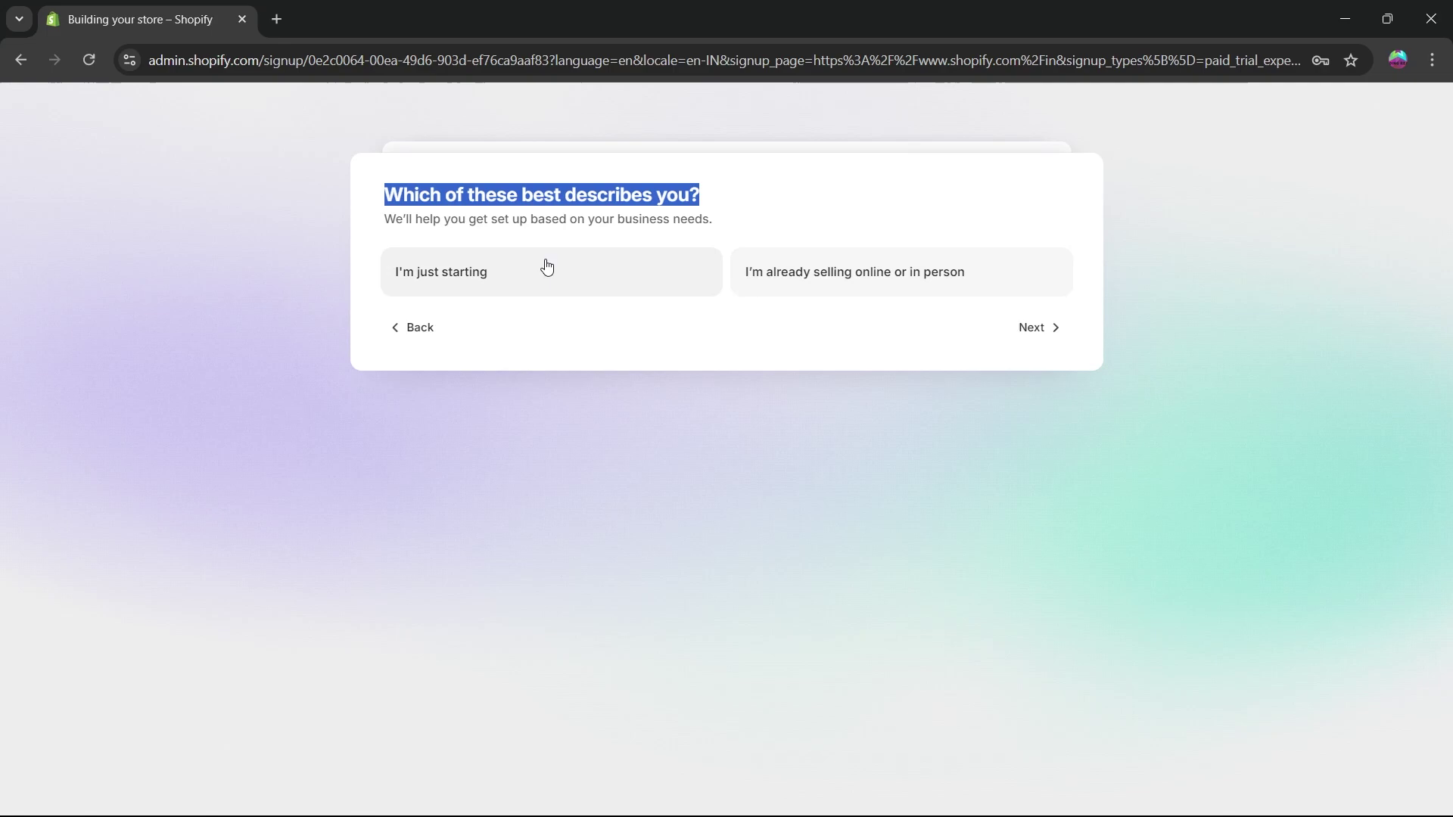
left_click(473, 287)
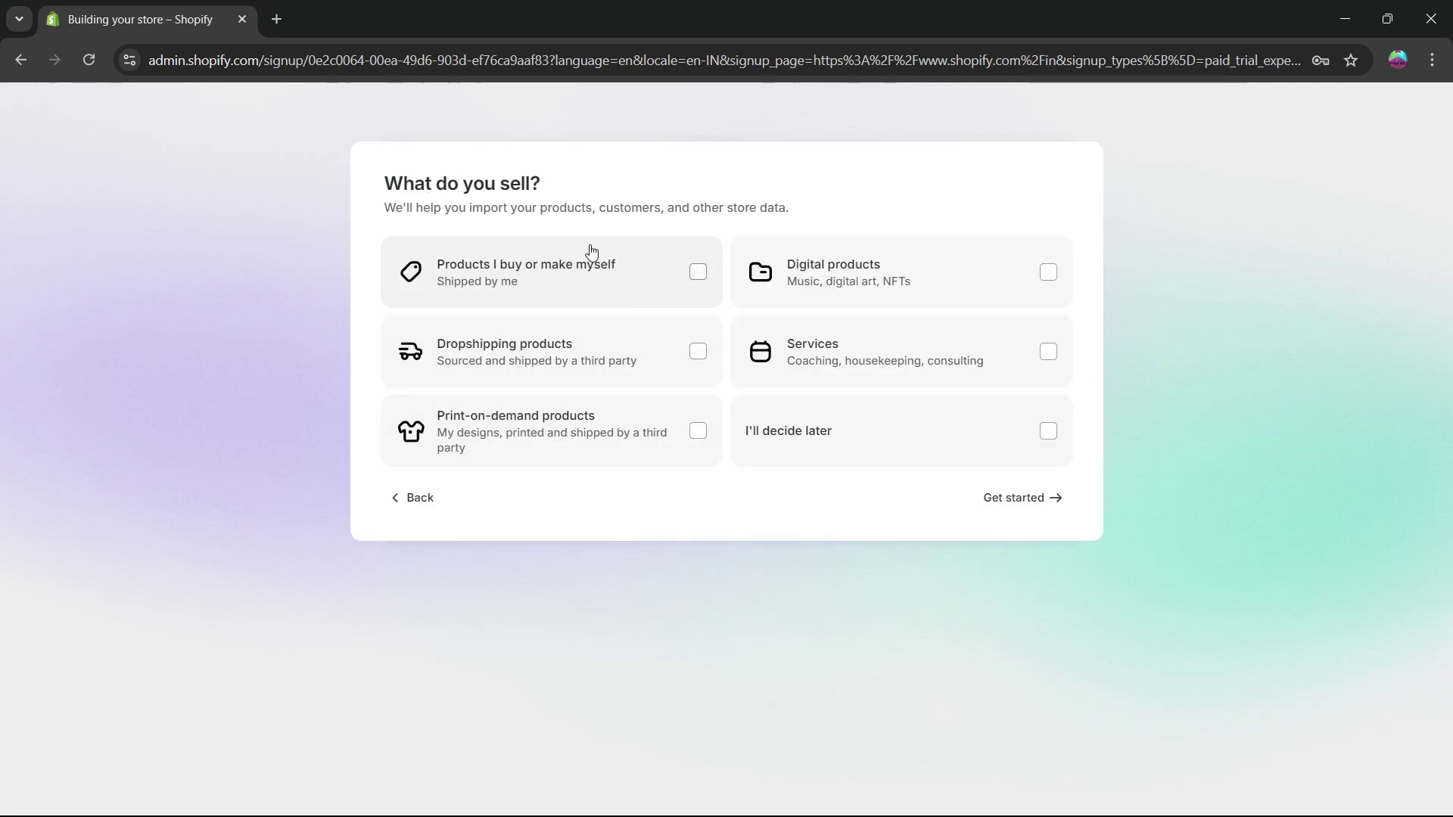
Step: Select self-bought or self-made products, digital products and services as what is sold, and finish the questionnaire
left_click(697, 274)
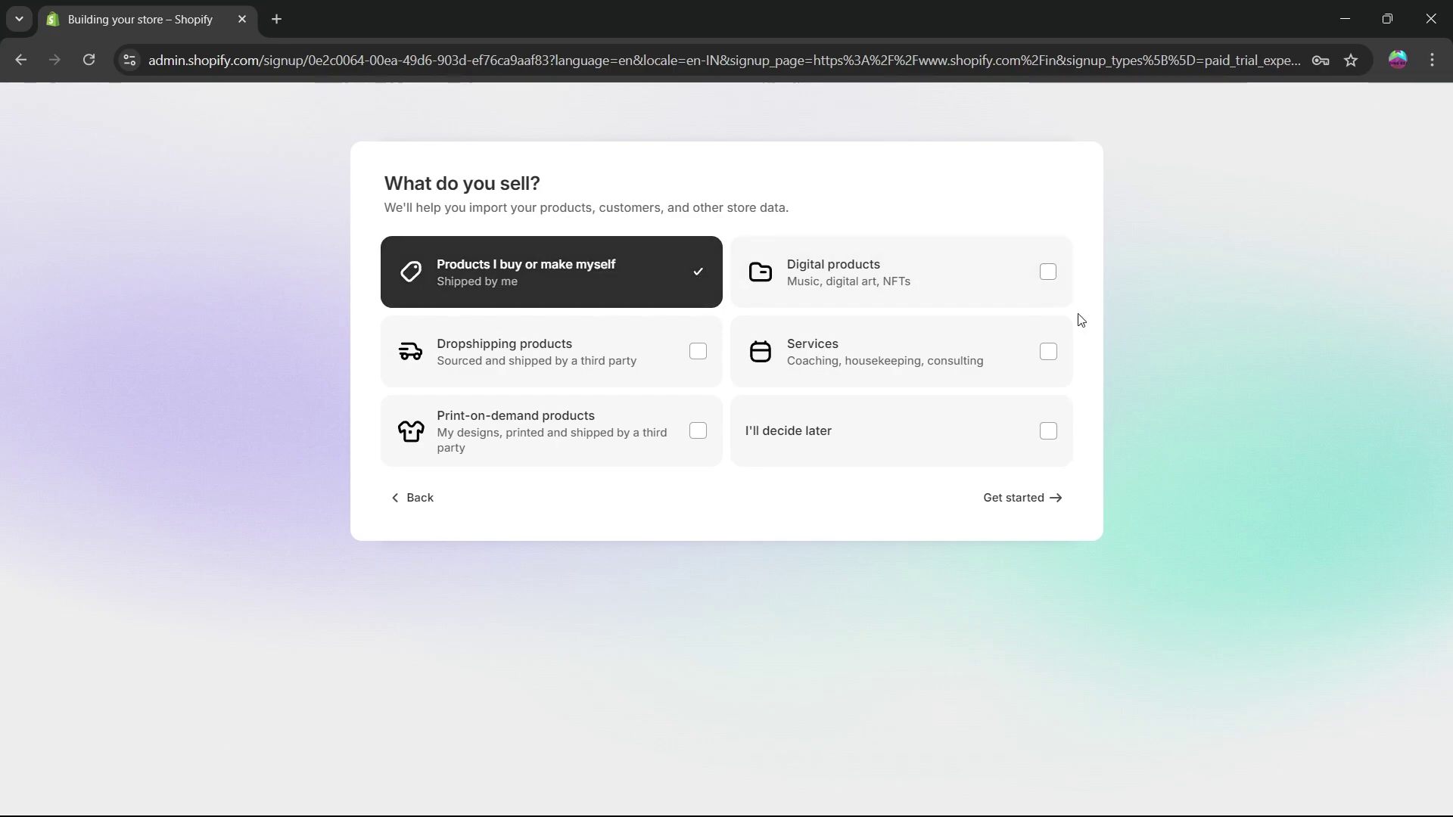
left_click(1044, 274)
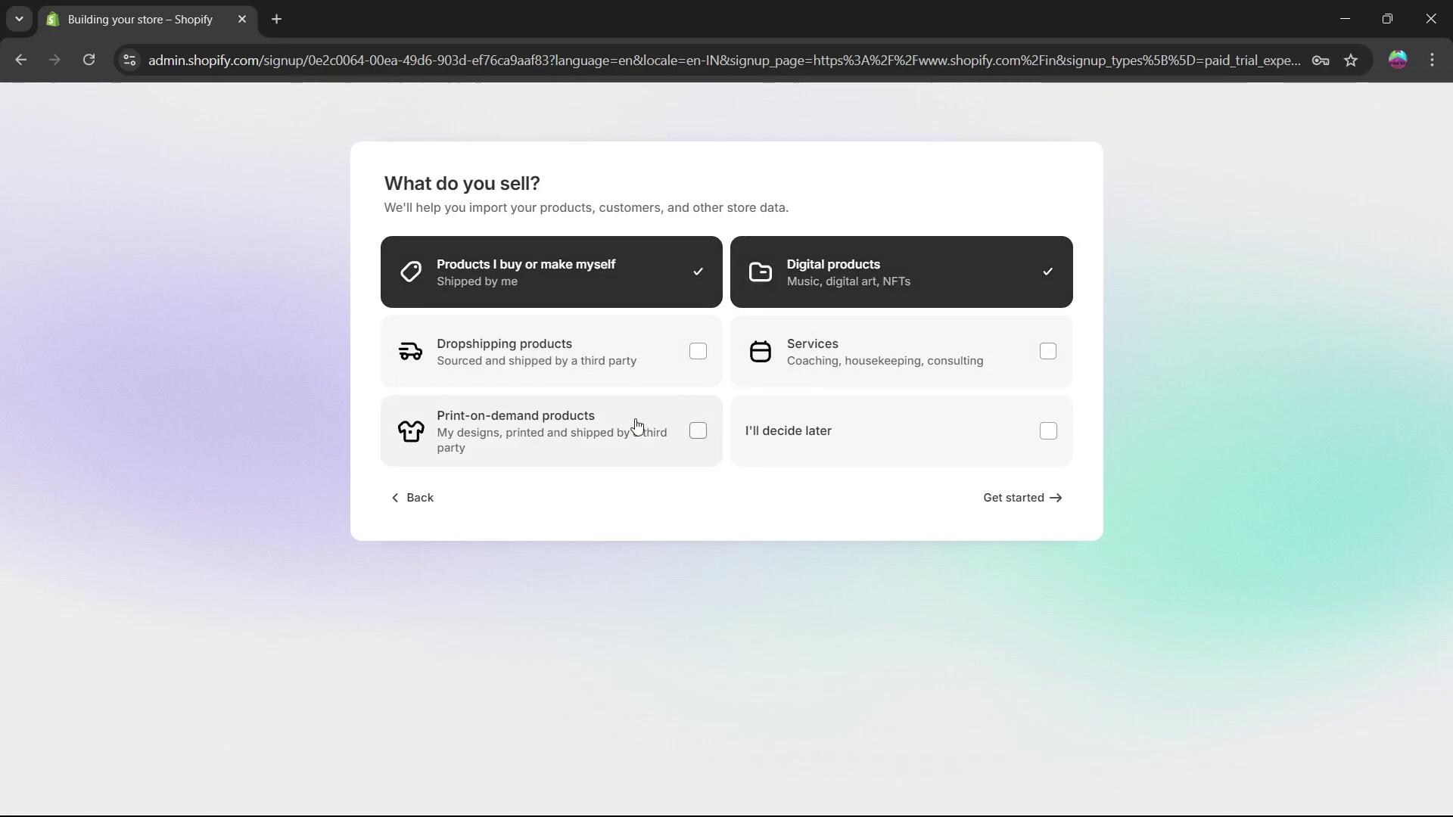
left_click(1046, 351)
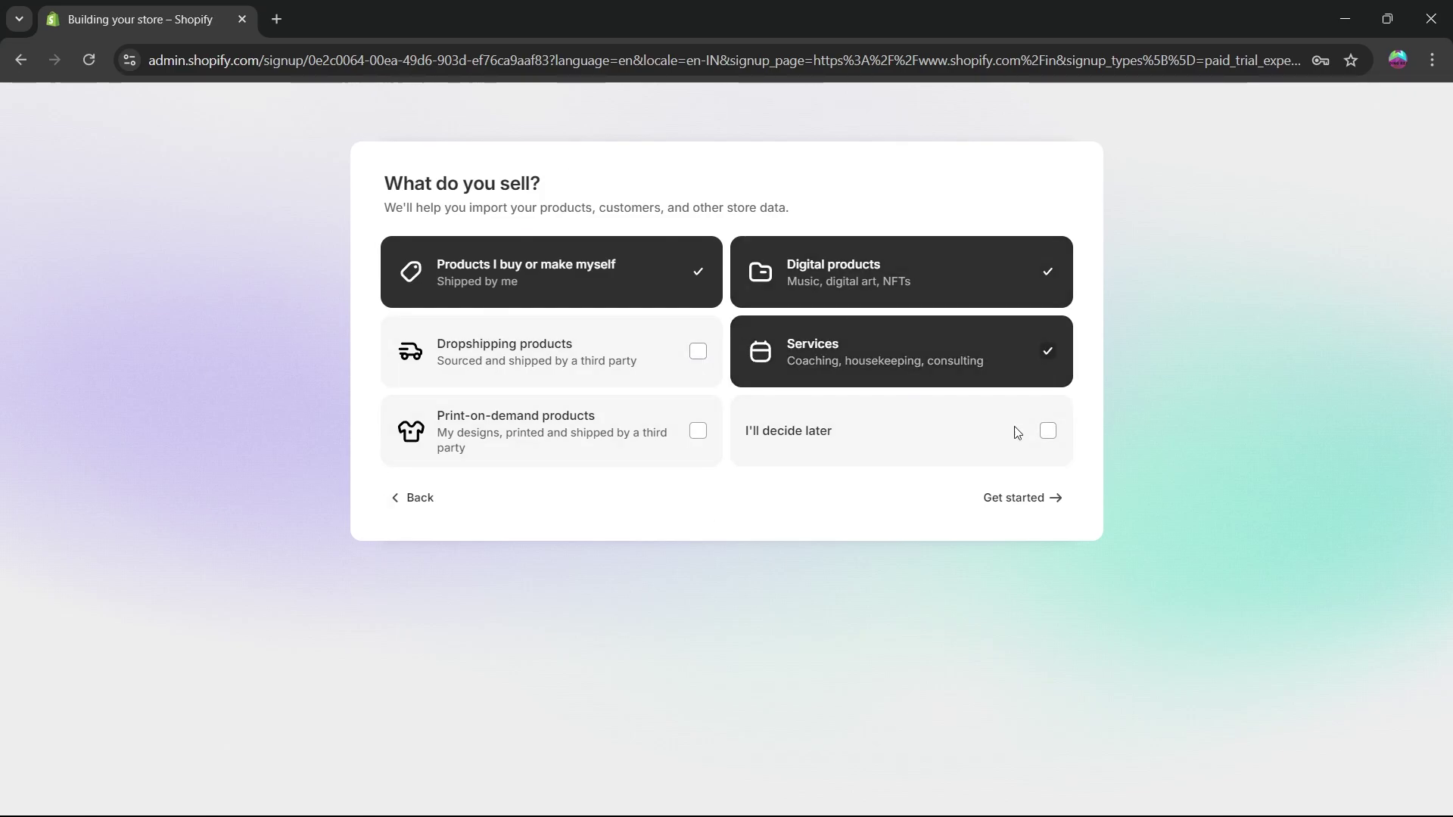
left_click(1048, 499)
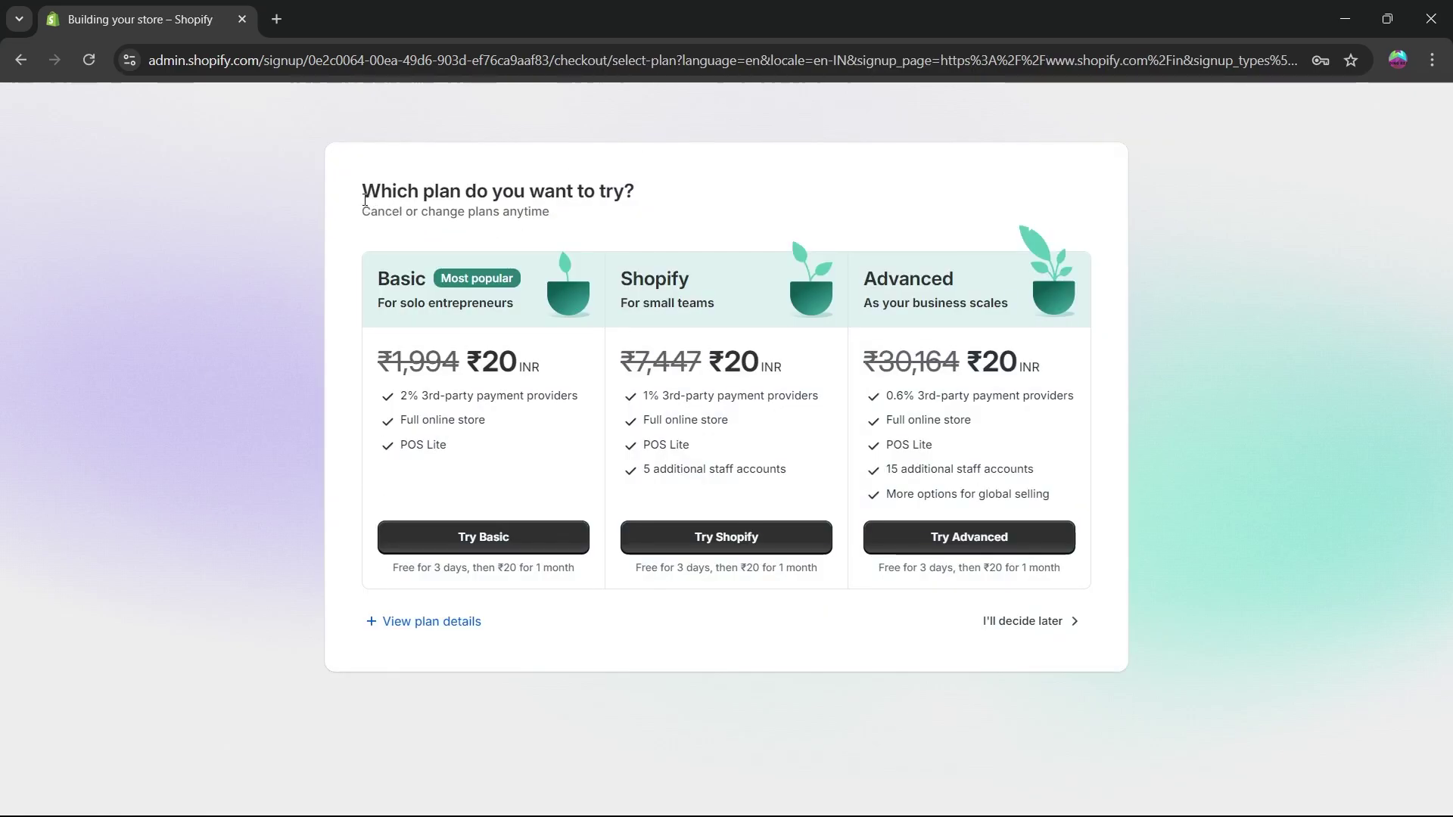
Step: Postpone the plan choice by deciding later, and collapse the trial notice in the store admin
left_click_drag(365, 201, 748, 201)
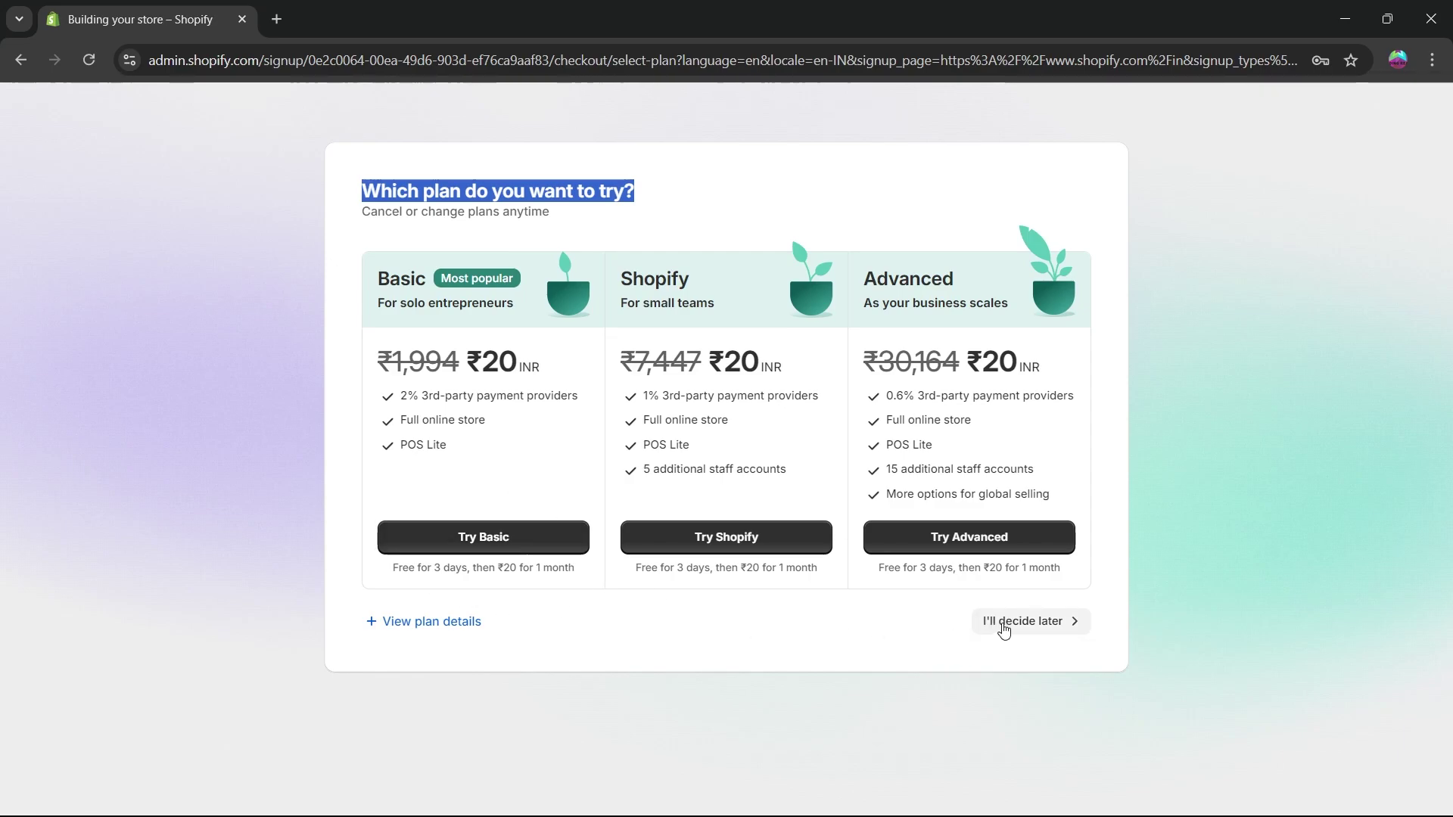
left_click(1037, 622)
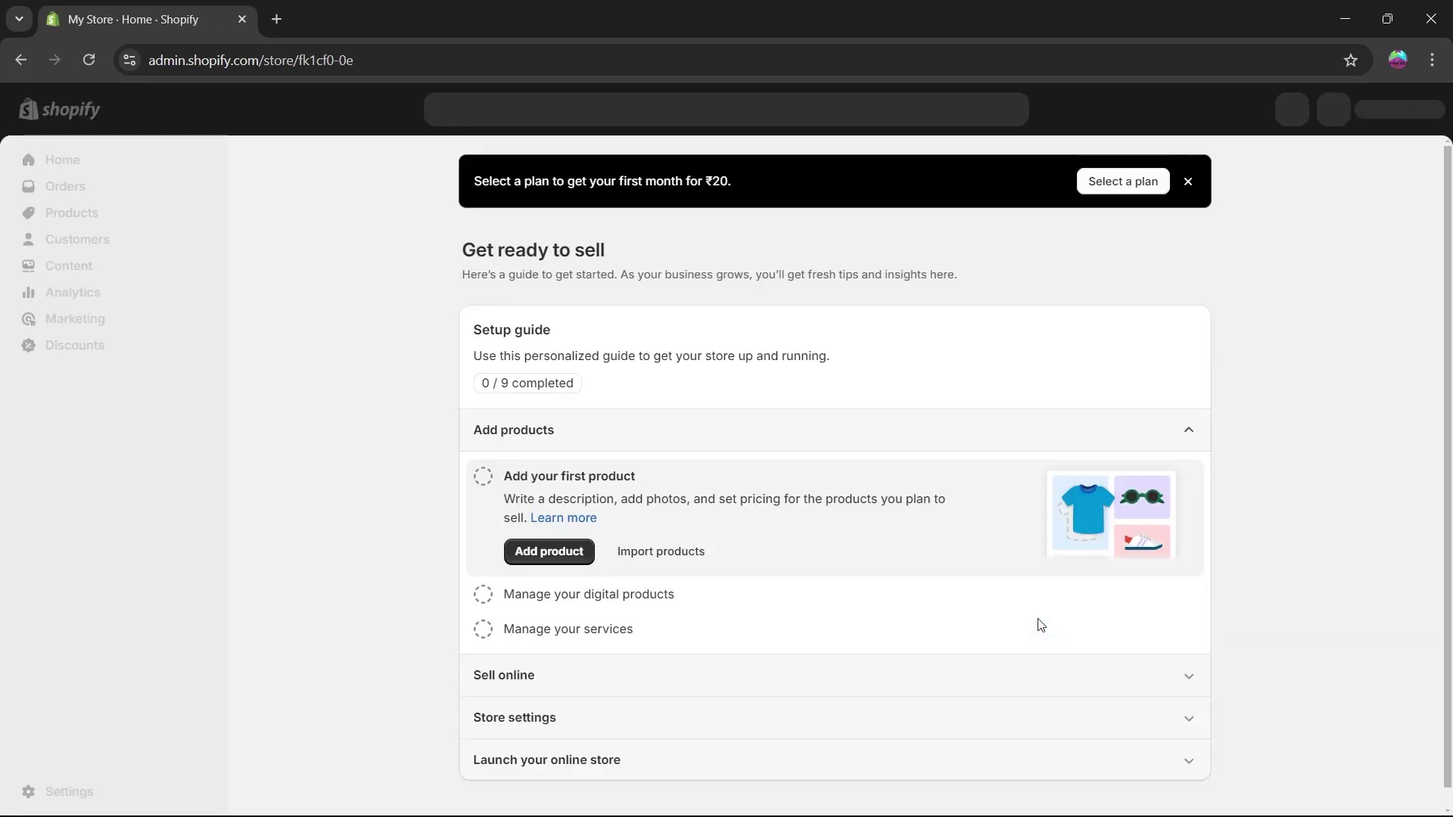
mouse_move(1452, 816)
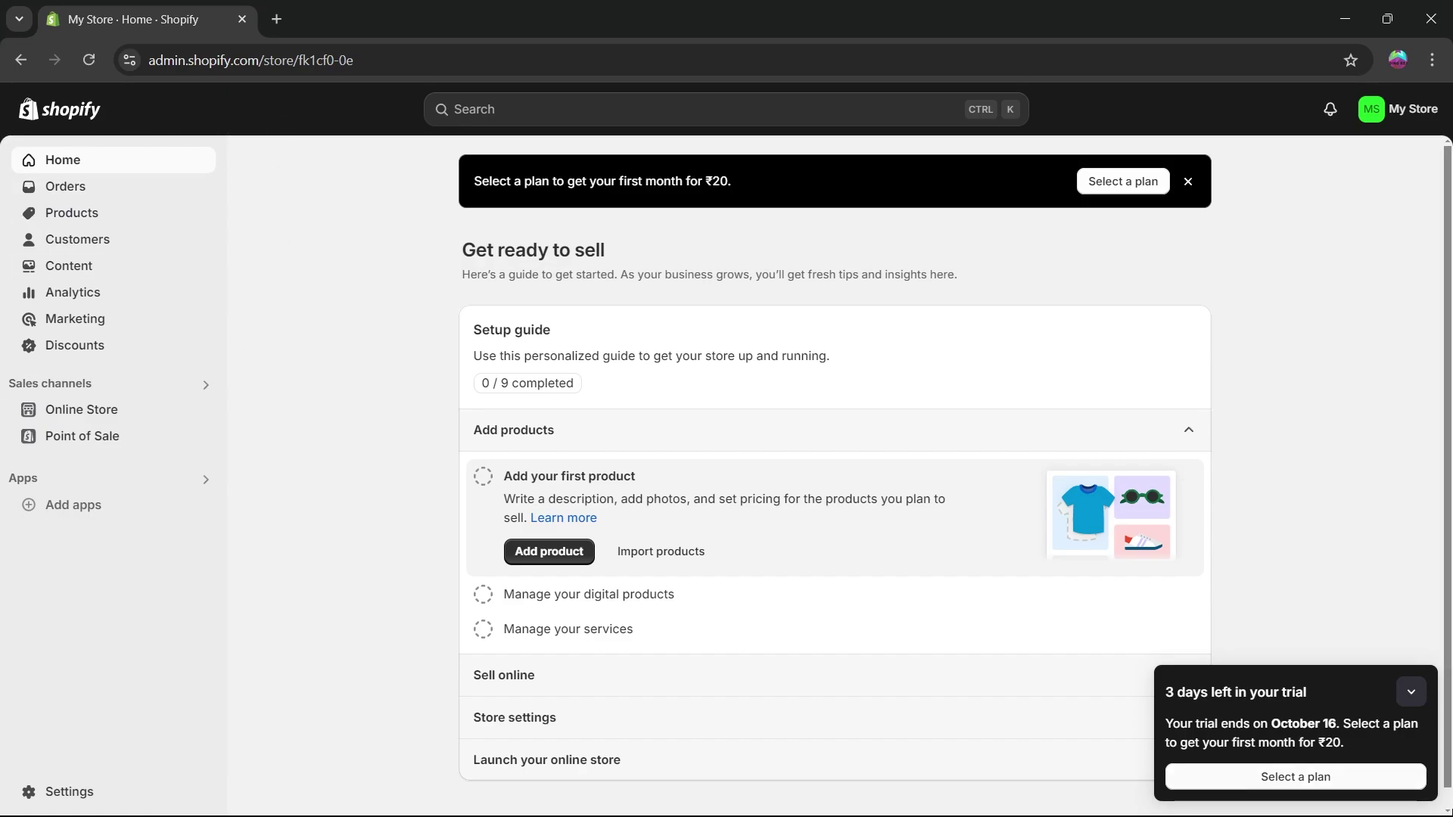
left_click(1412, 693)
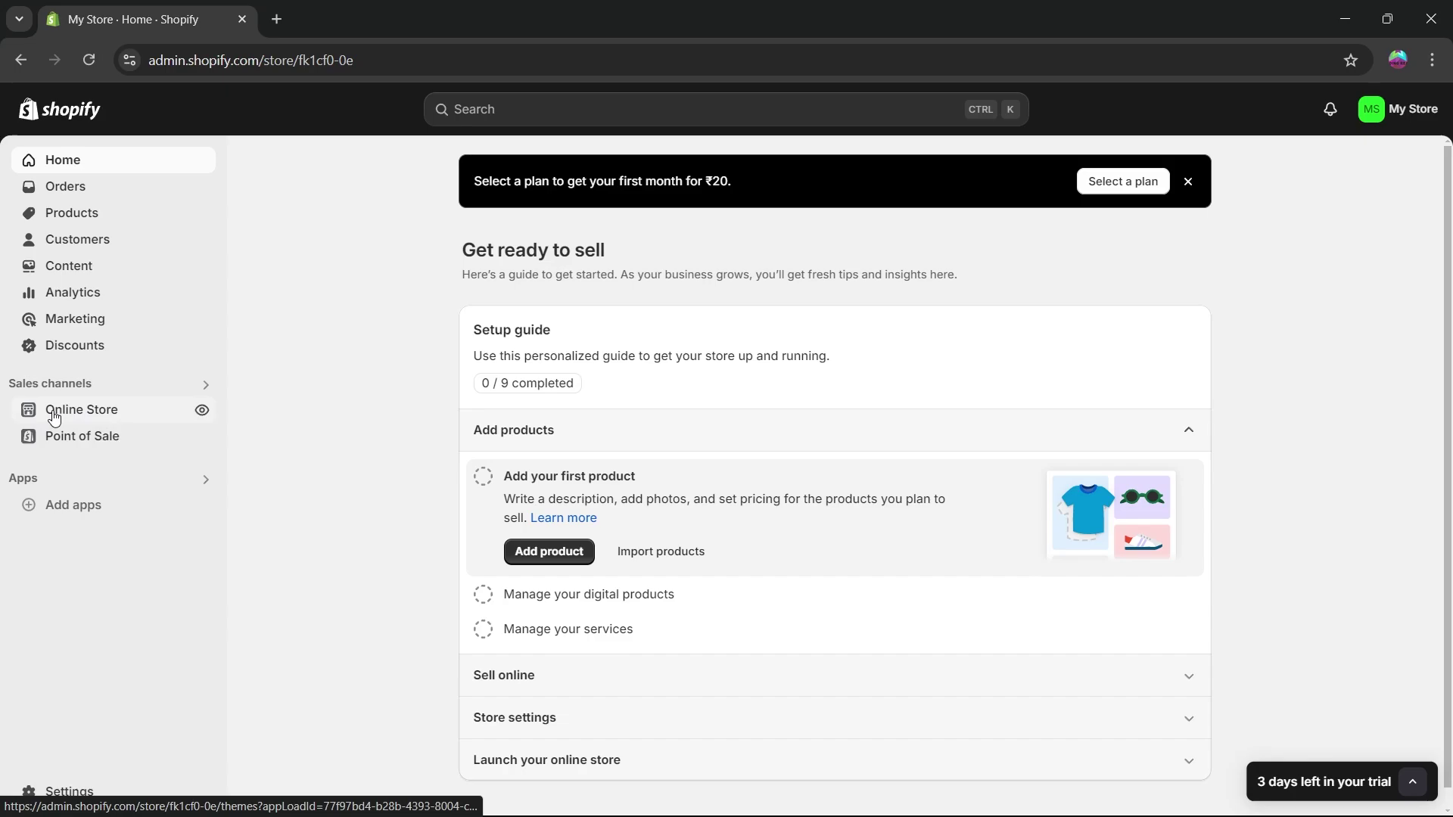
Step: Preview the online store, examining its default homepage layout and featured products, and close the preview
left_click(202, 411)
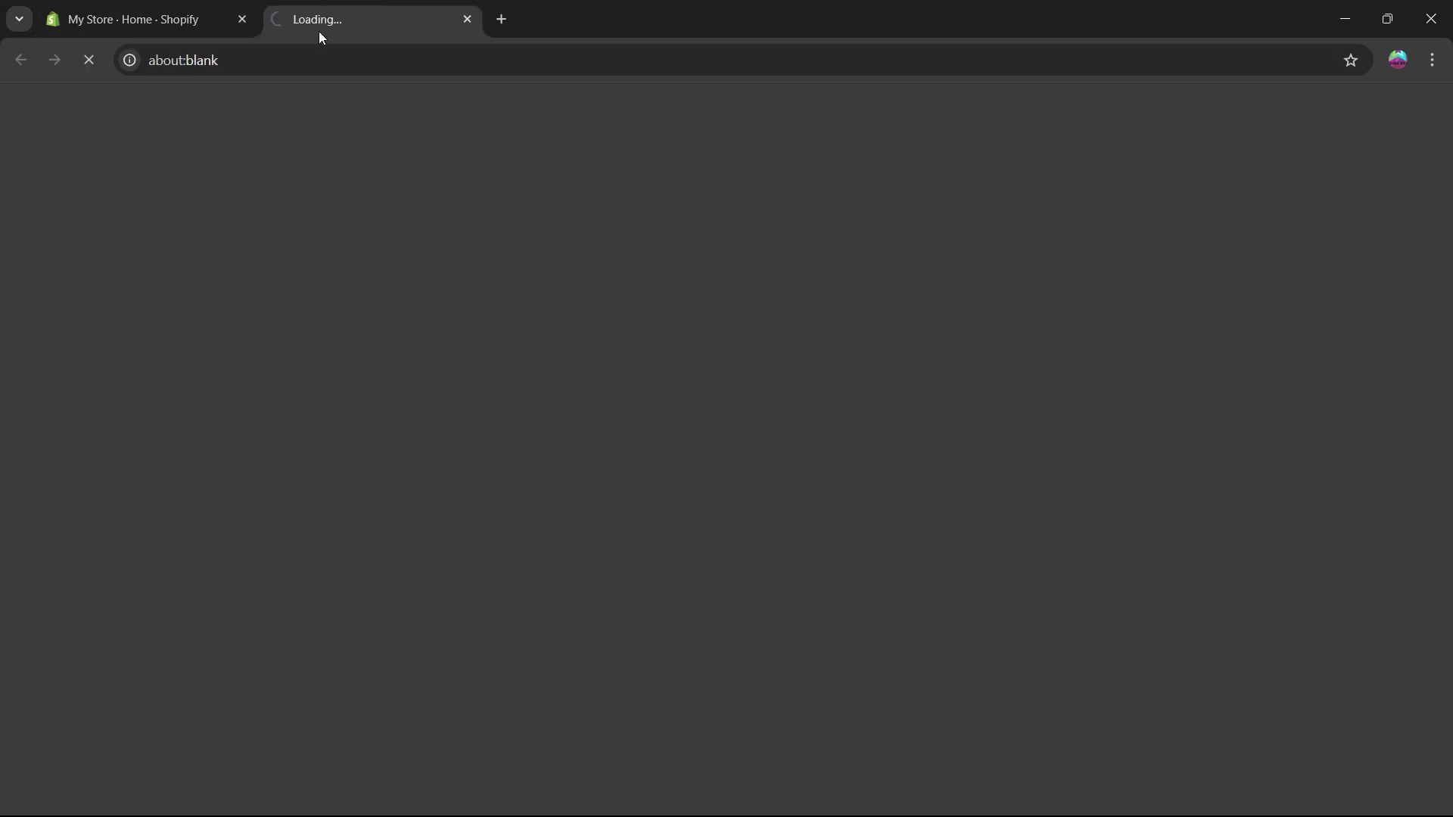
scroll(81, 271, "down", 9)
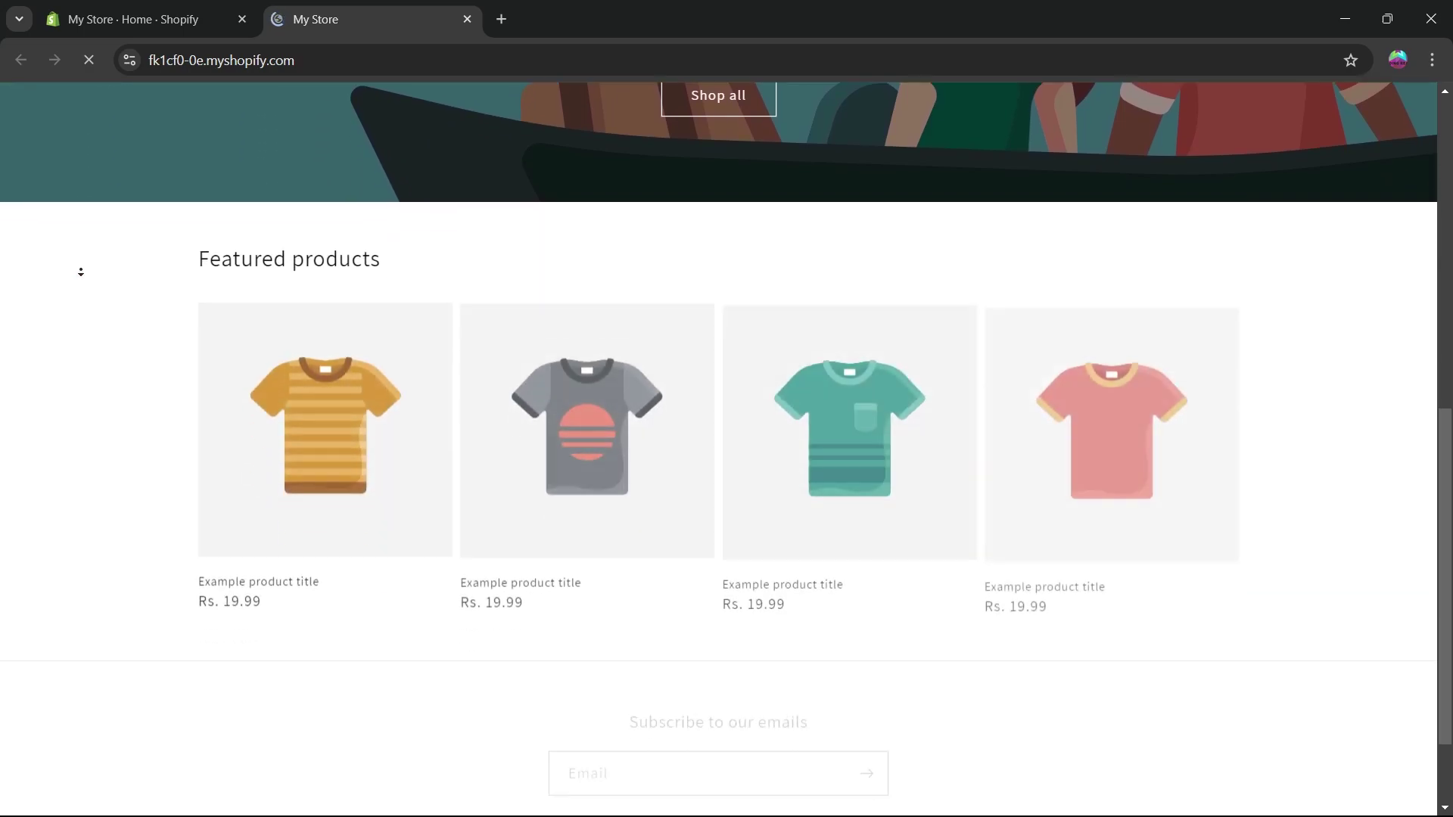
key("ctrl+shift+Tab")
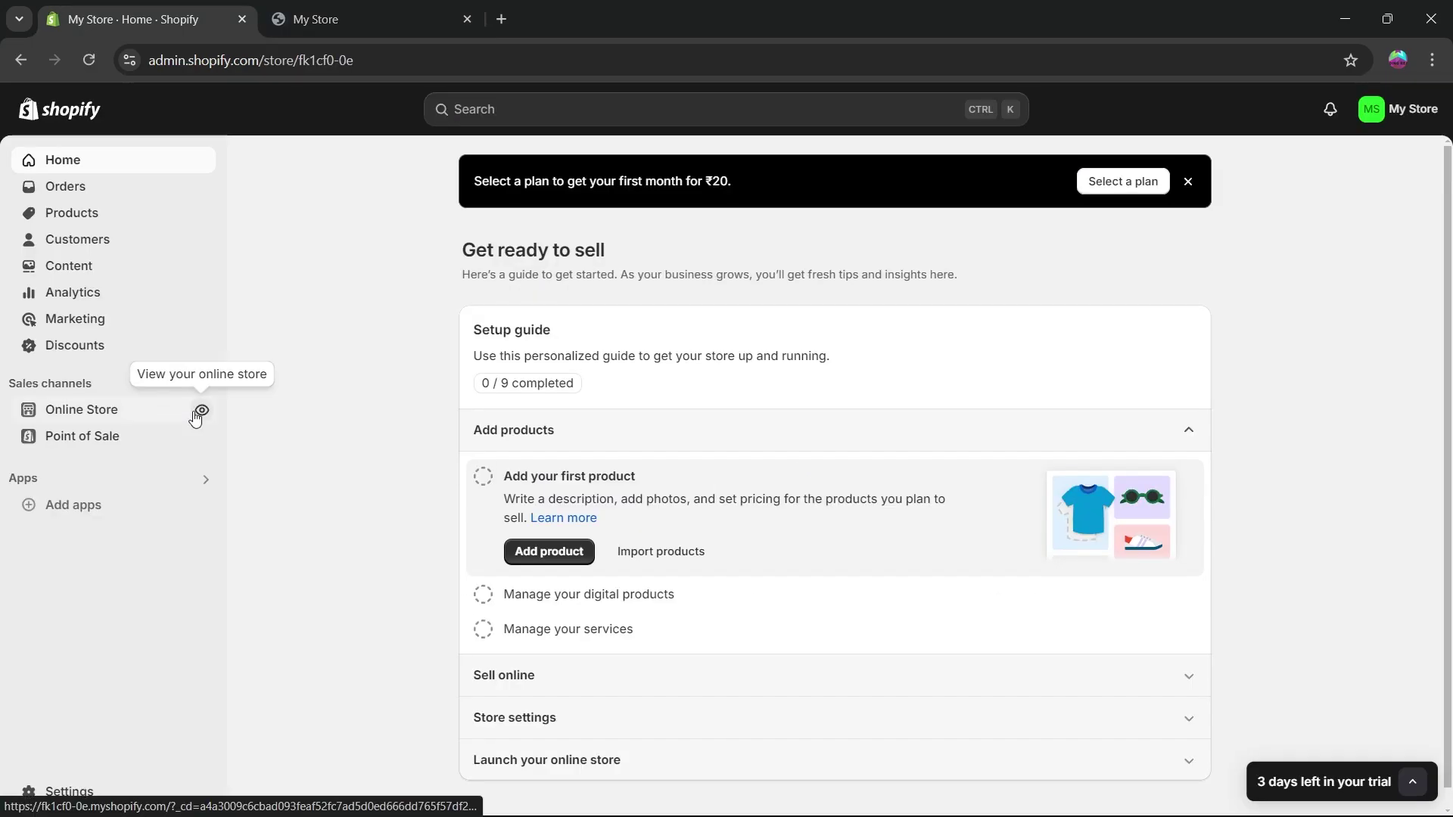
left_click(344, 9)
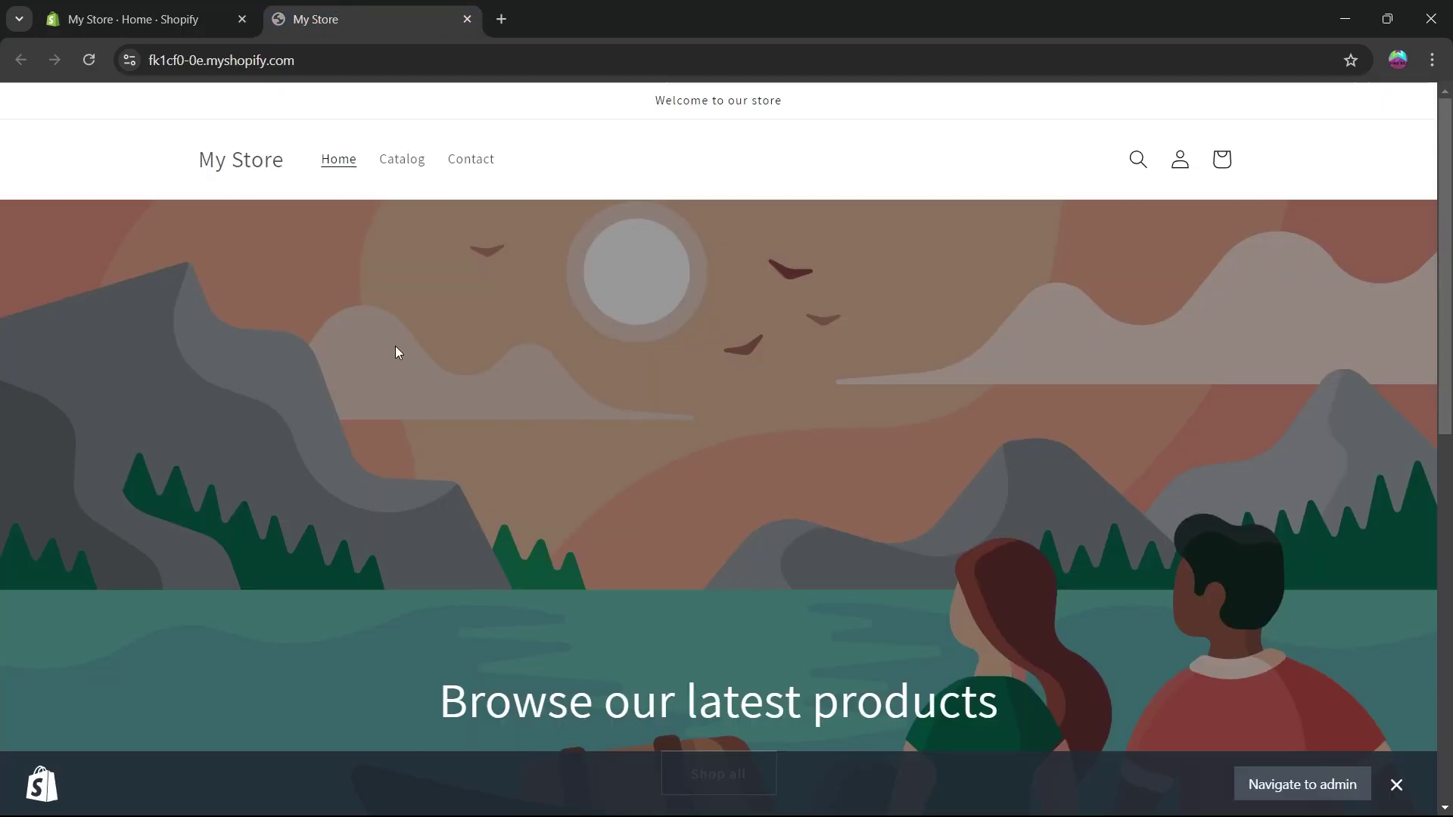
scroll(146, 159, "down", 9)
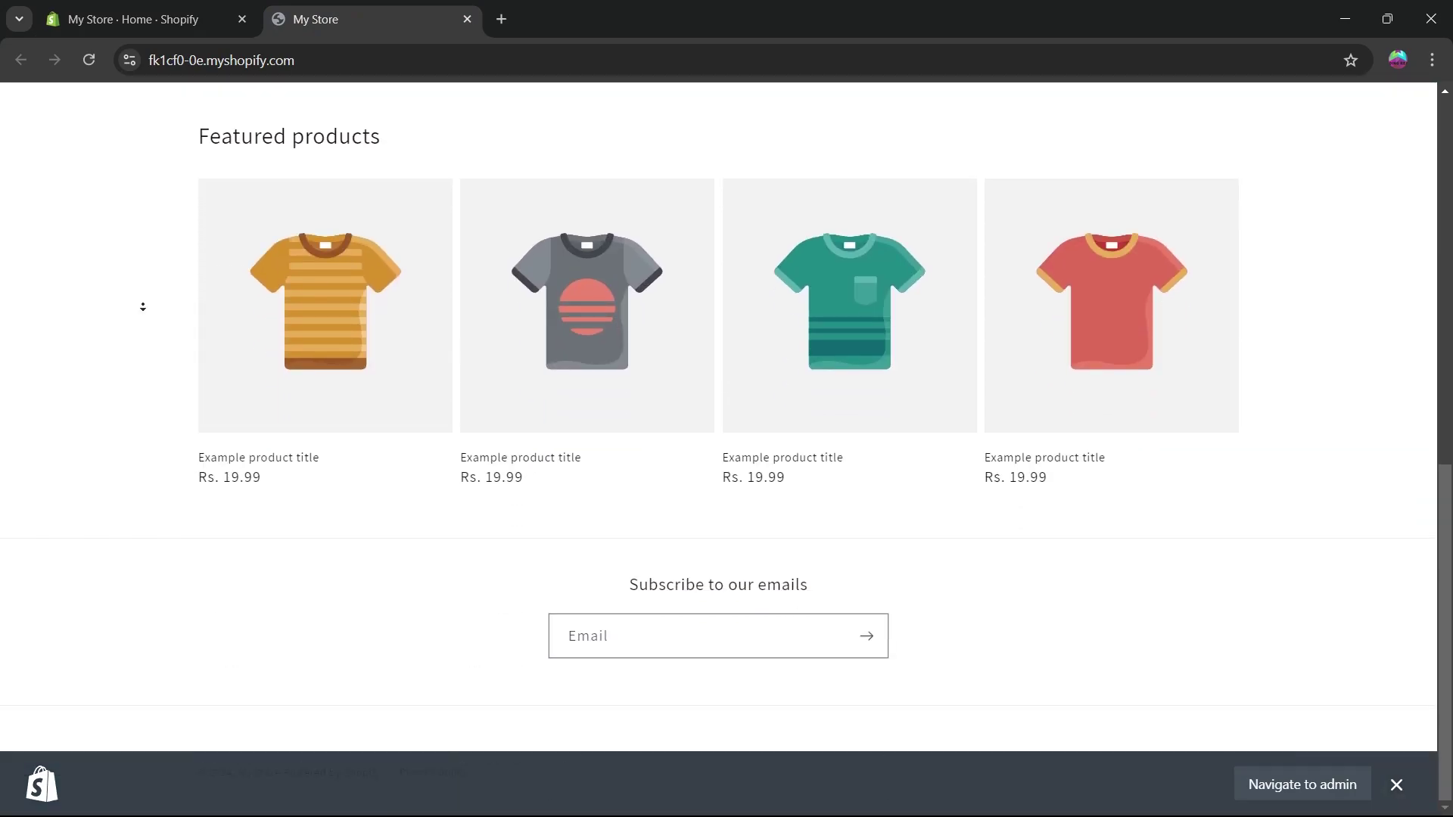
middle_click(140, 389)
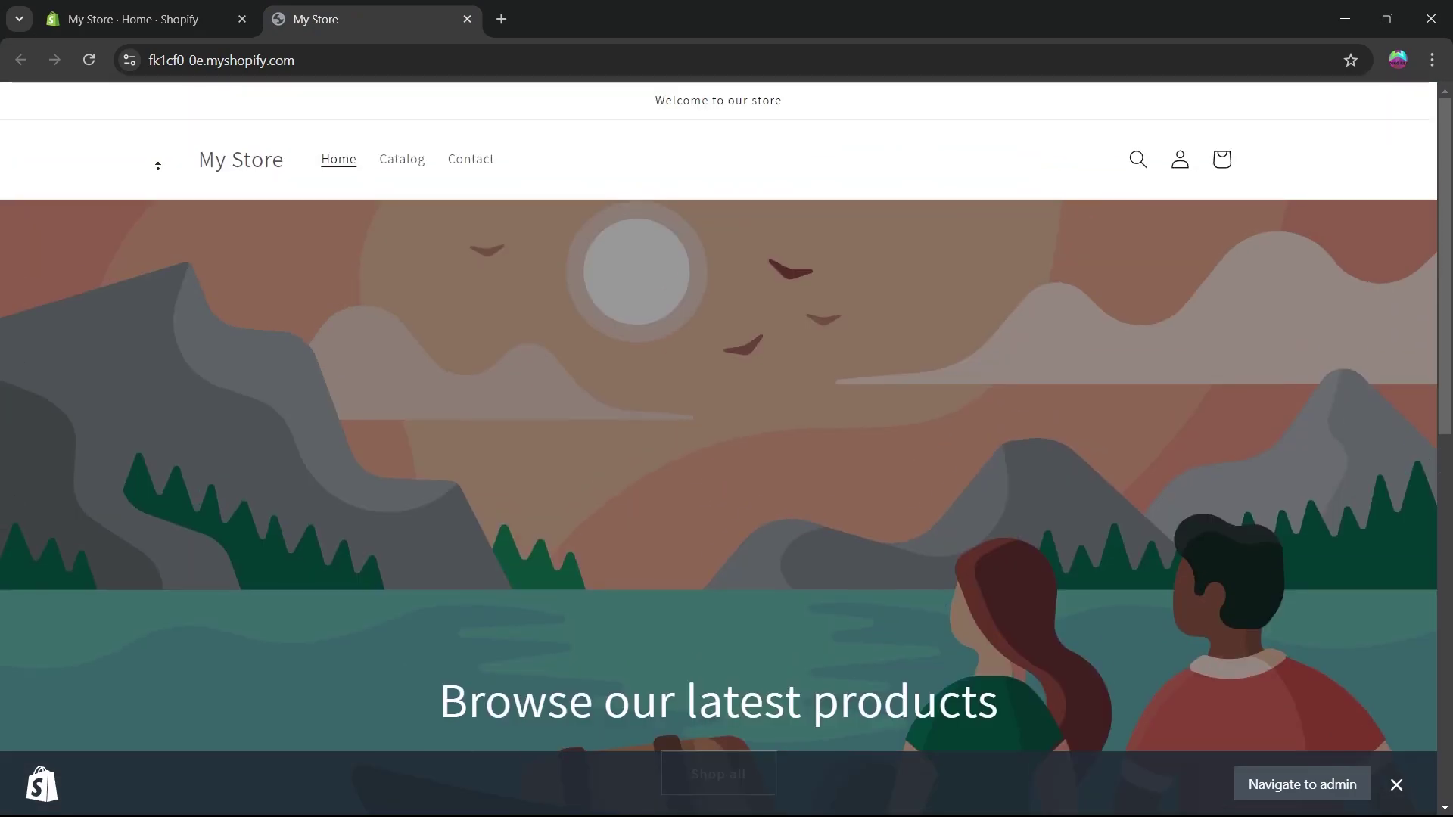
left_click(151, 13)
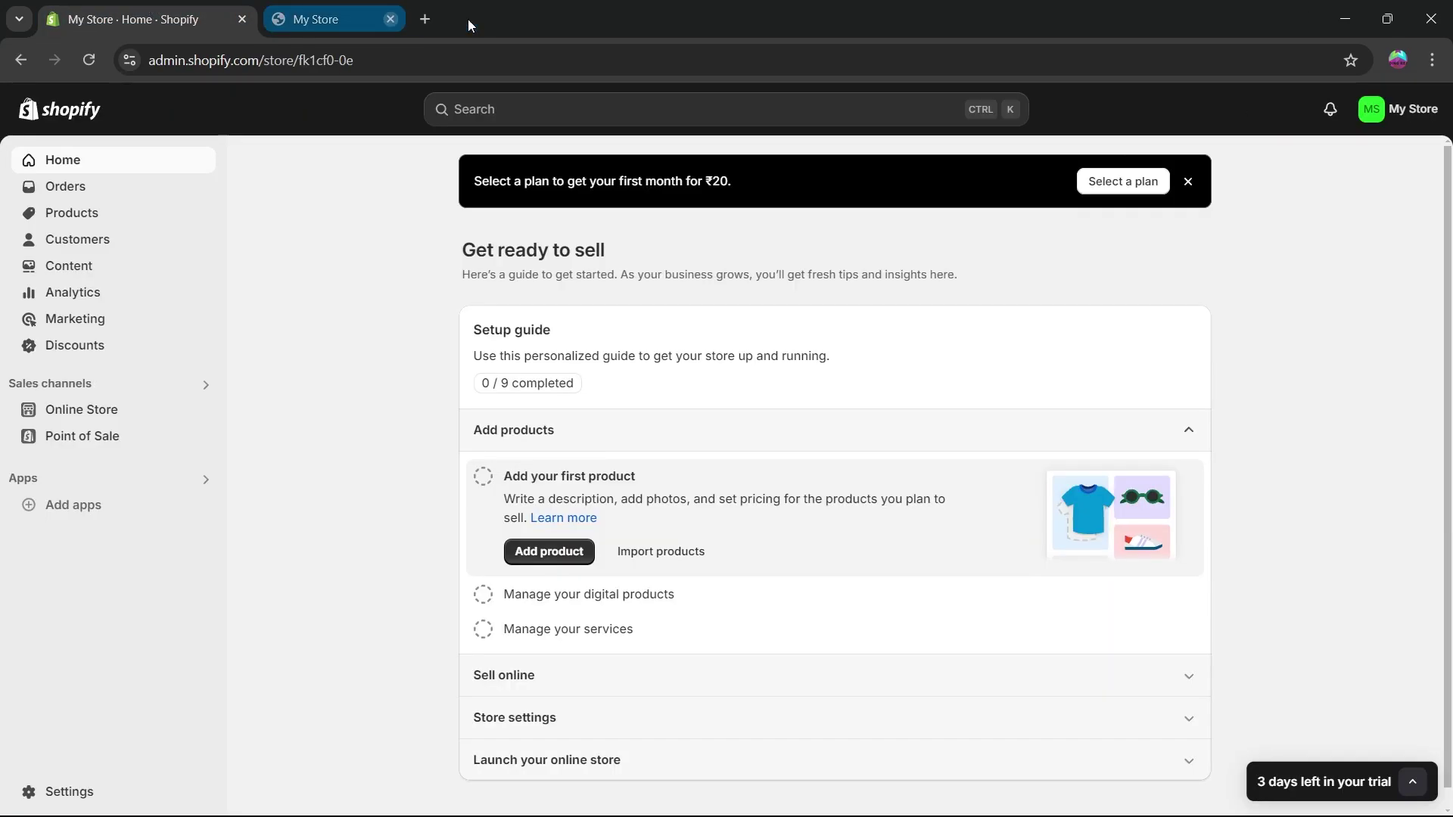
left_click(468, 19)
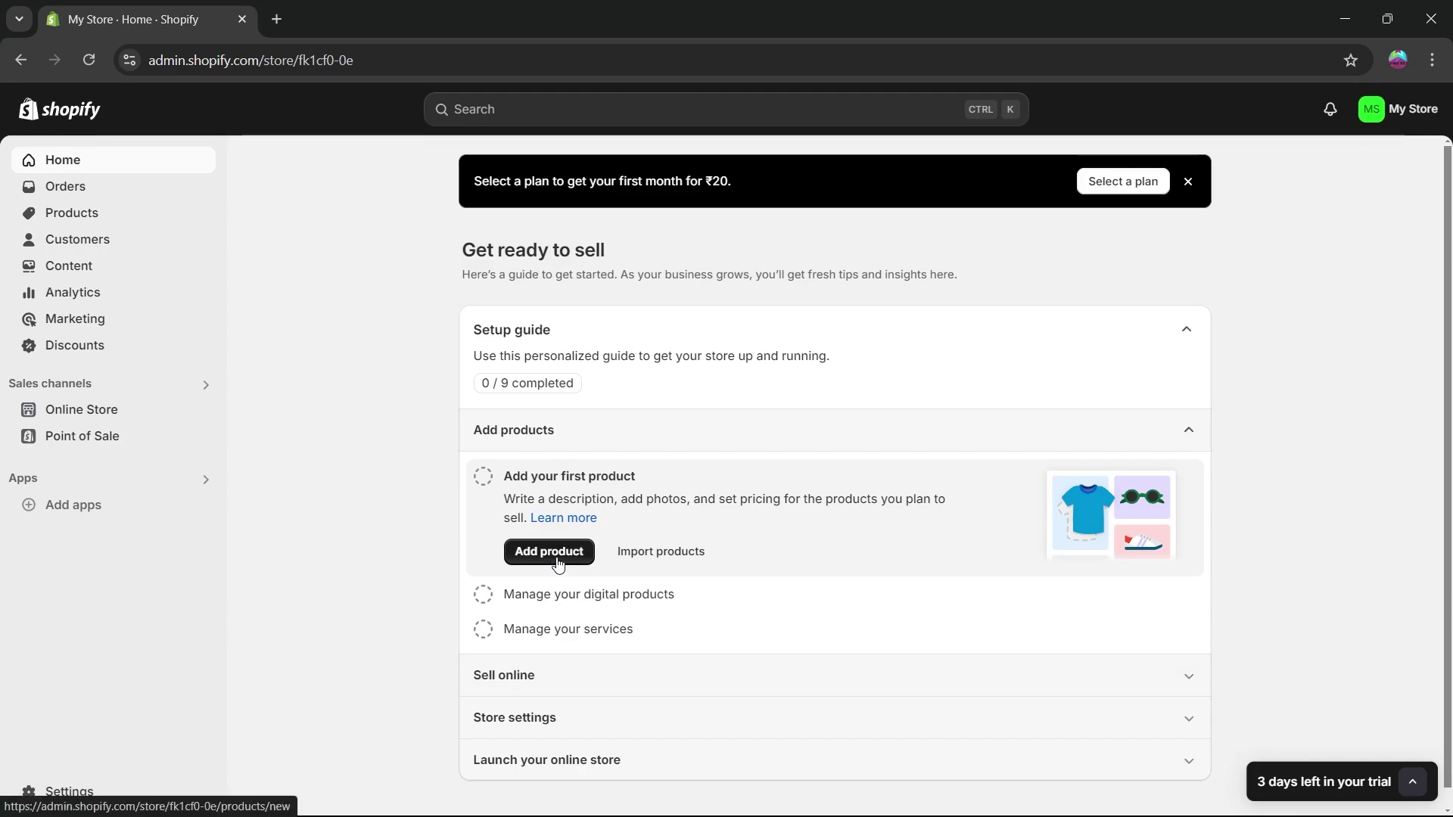
Step: Start adding a new product to the store and title it Digital NFT
left_click(73, 215)
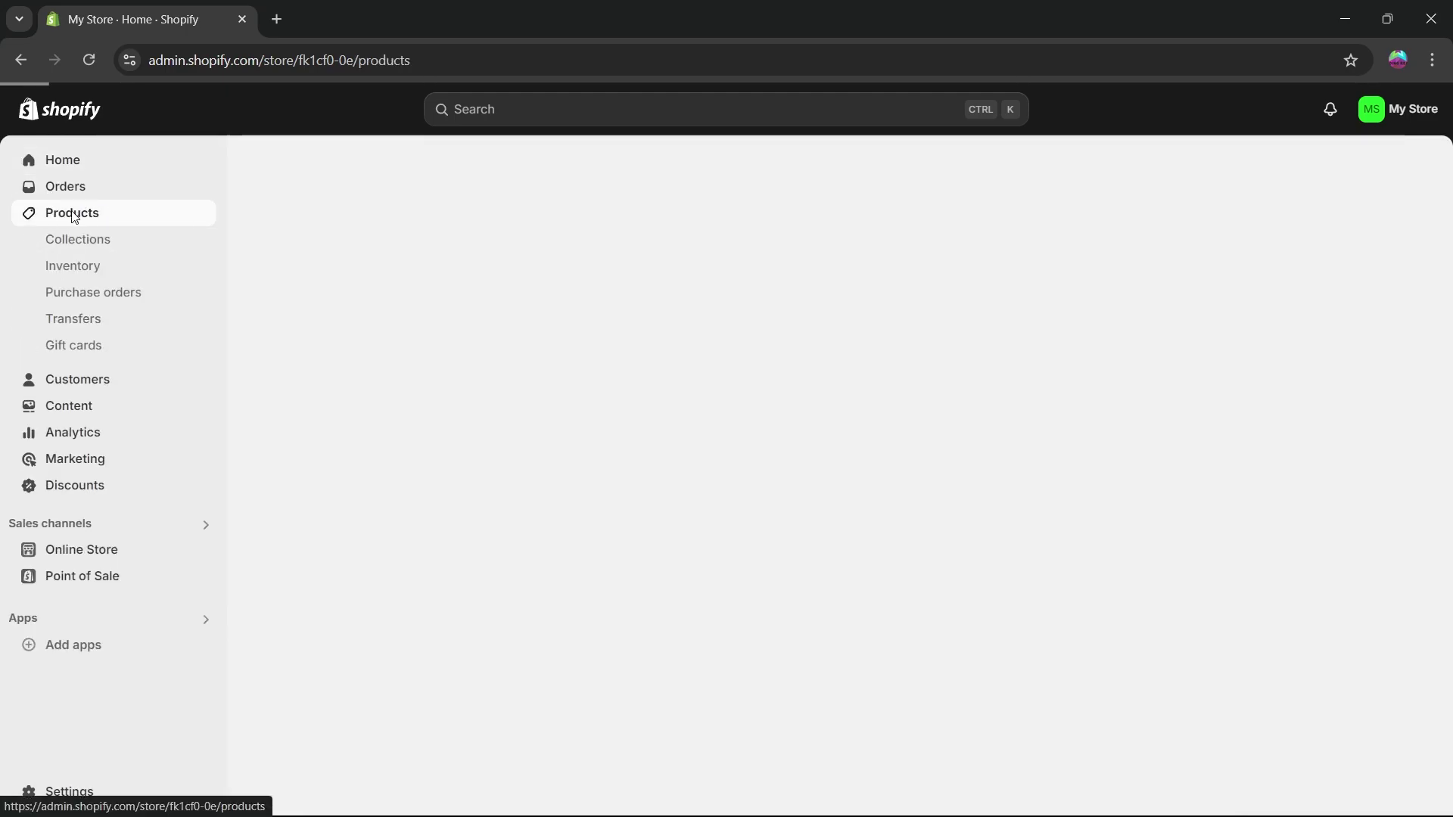
left_click(424, 401)
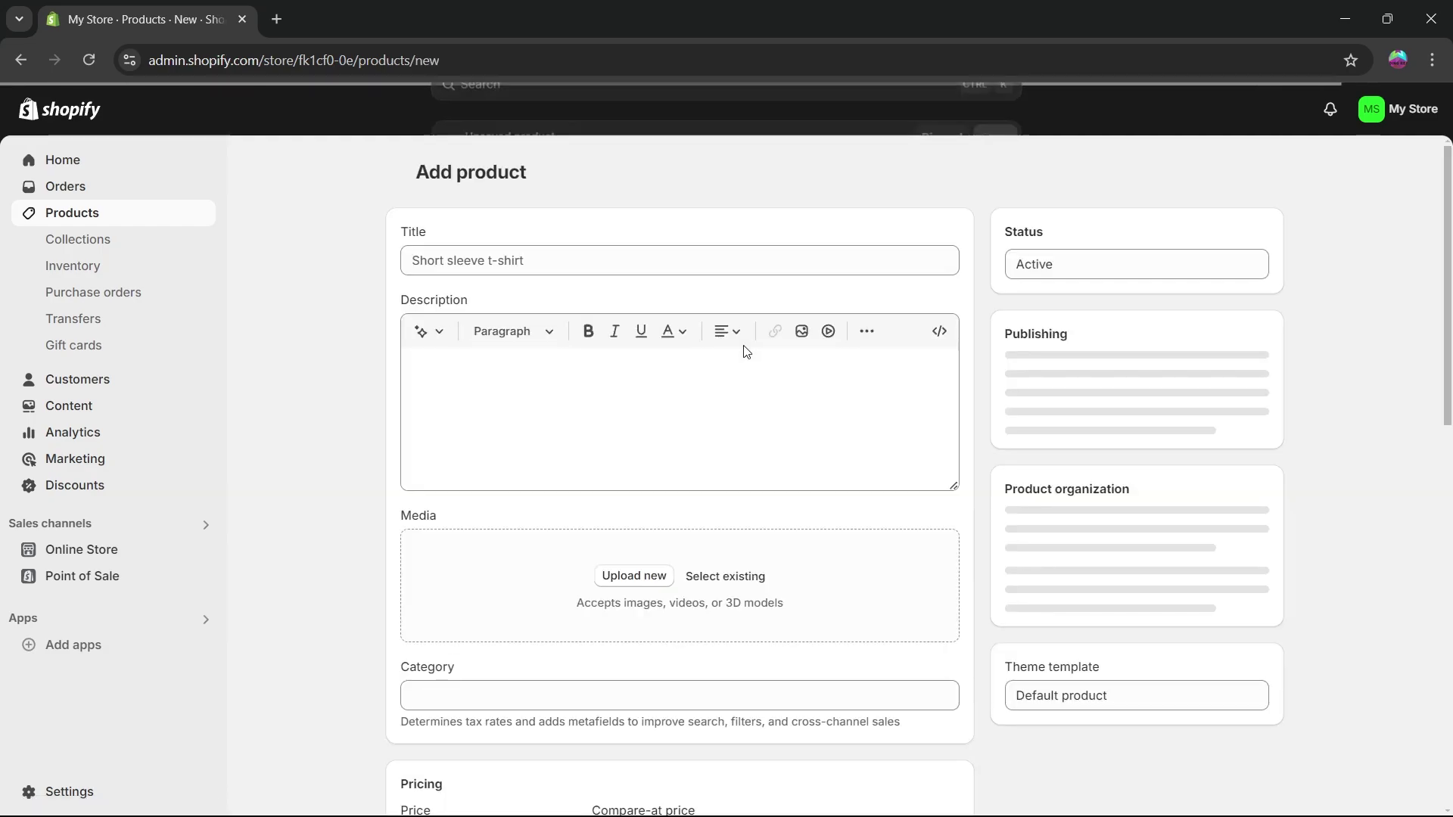
left_click(471, 253)
type("Digital NFT")
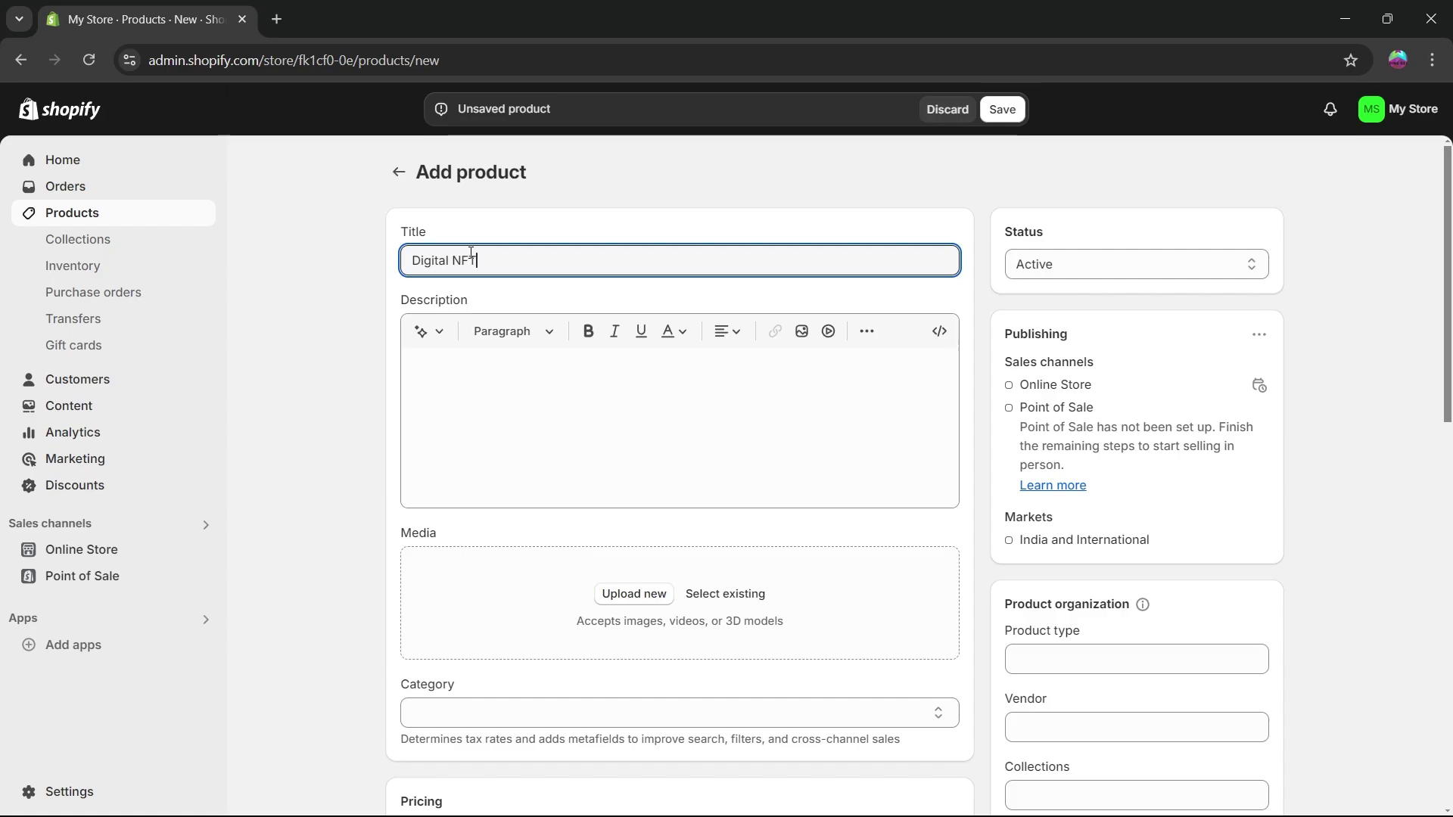
Step: Generate the product description from the keywords "A digital nft for pizza" in the Expert tone, and keep the generated text
left_click(434, 337)
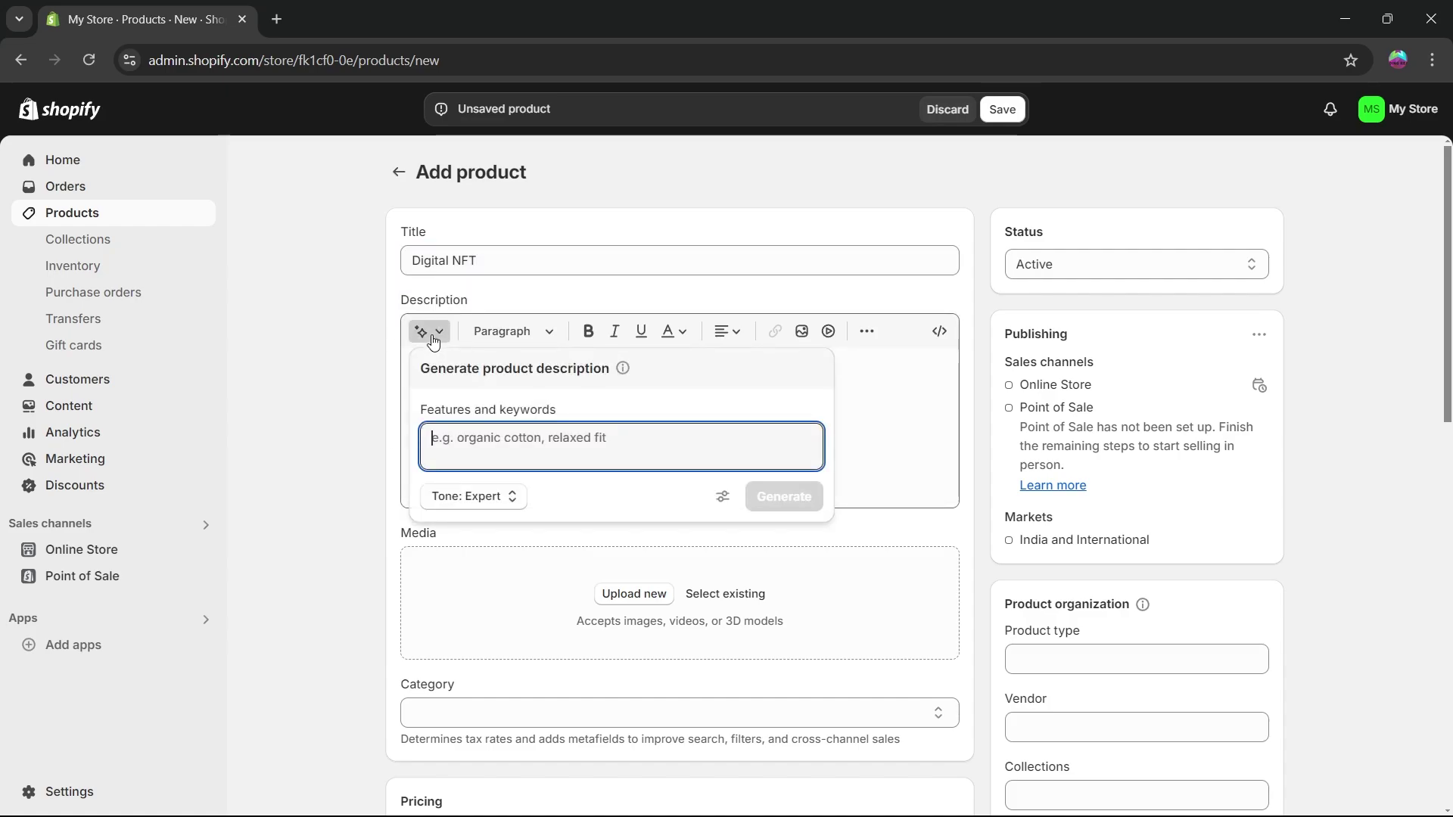
type("A digital nft for pizza")
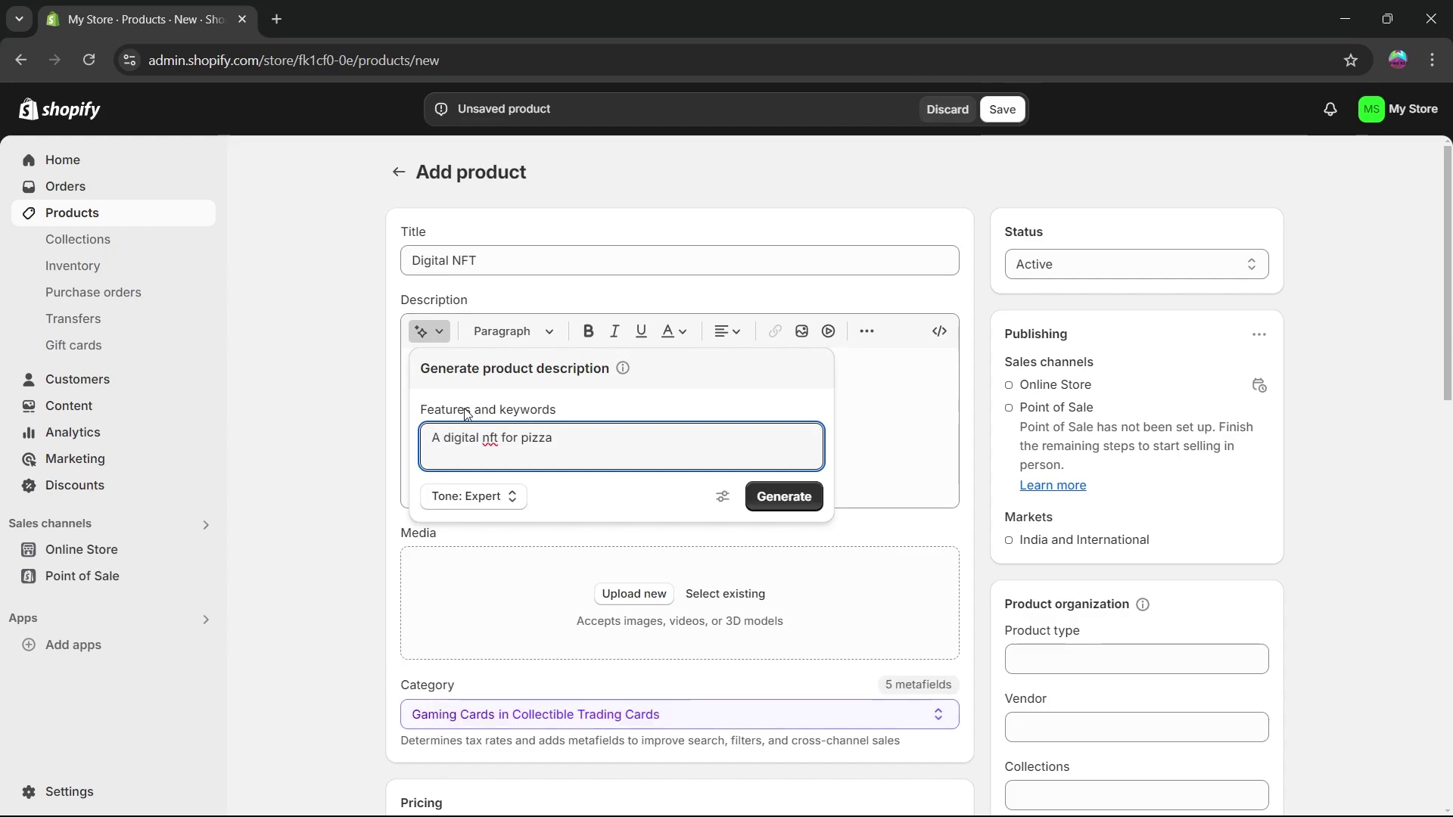
left_click(784, 502)
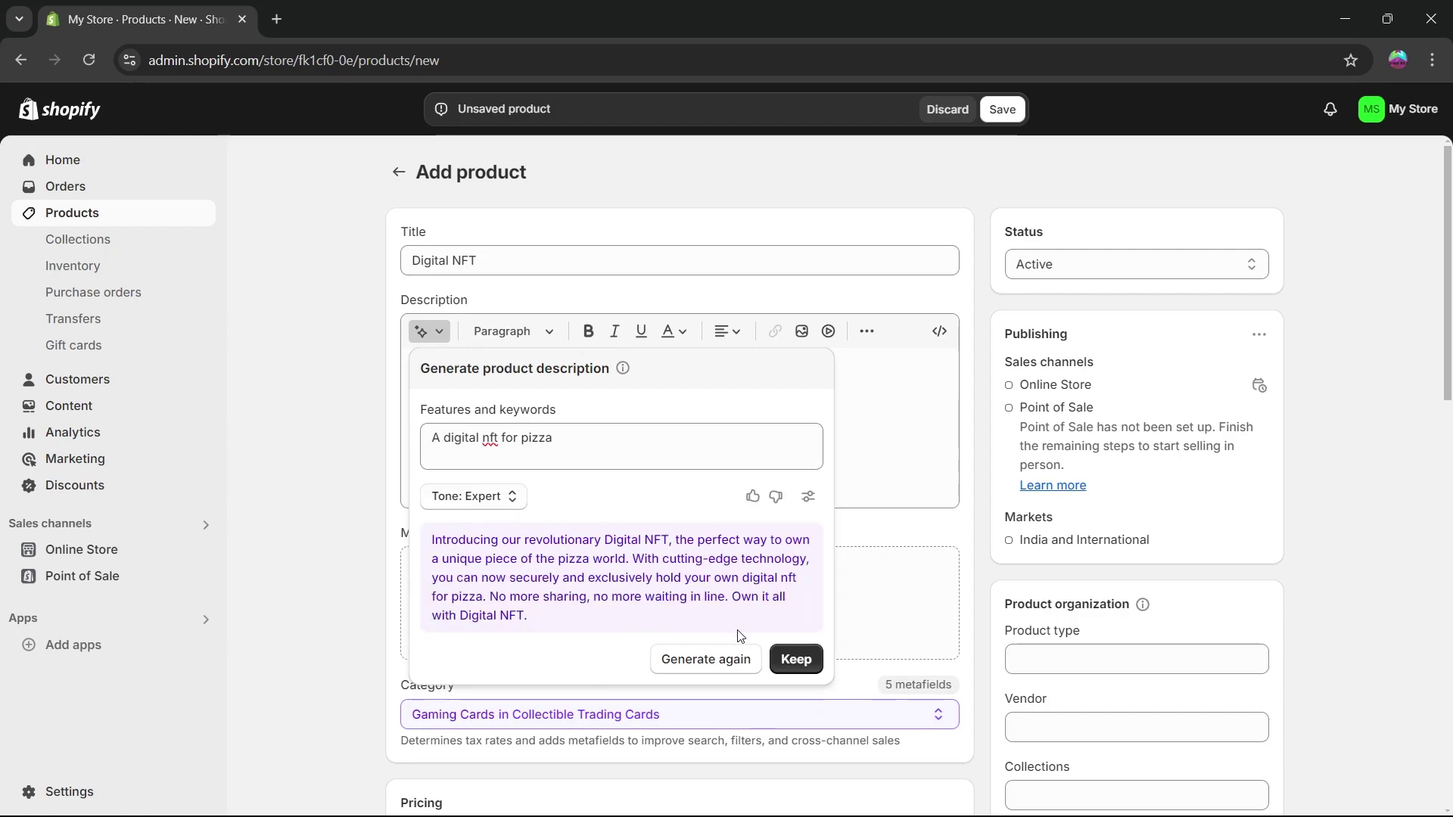
left_click(793, 661)
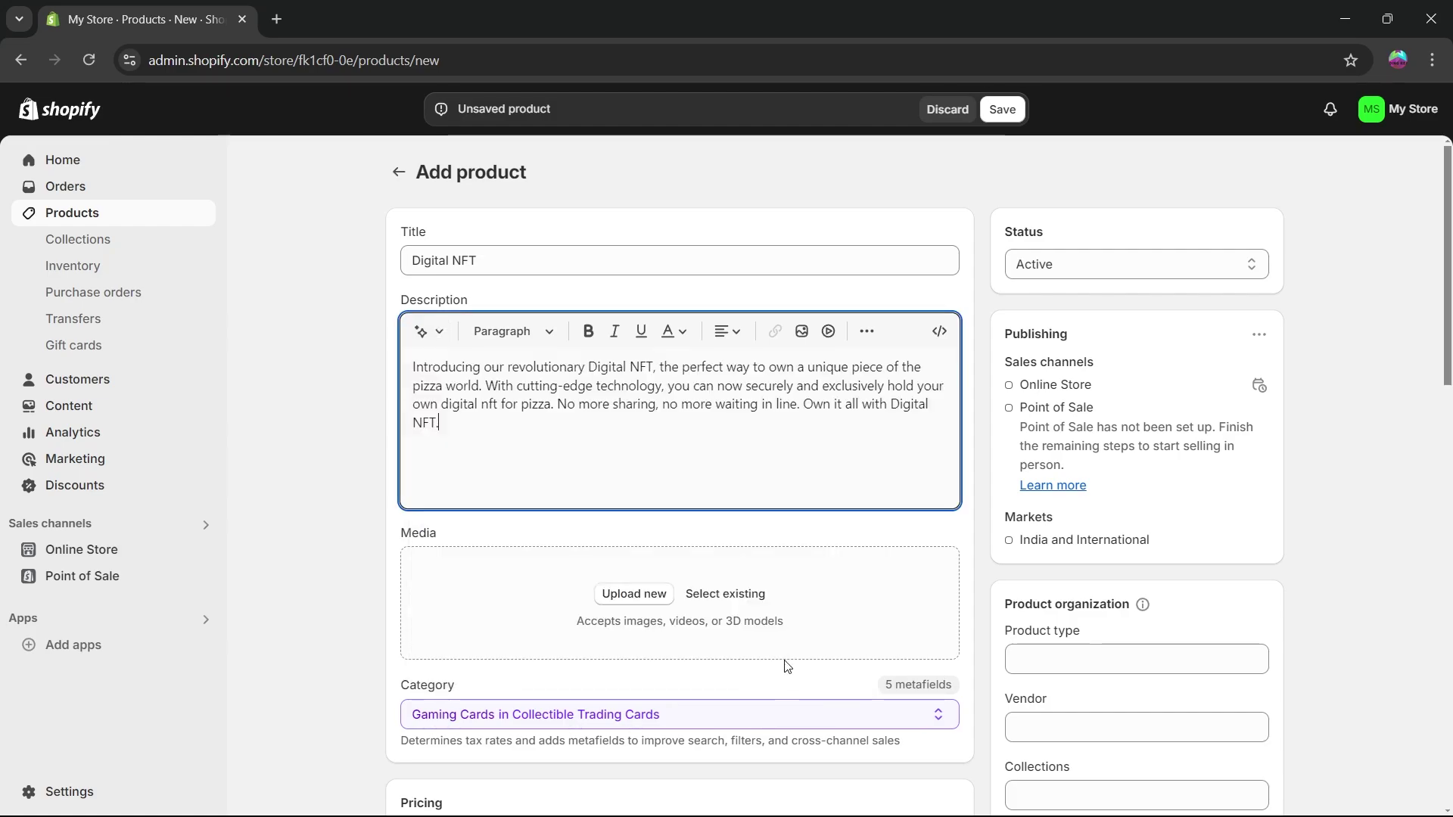
Step: Upload the pizza image craiyon_155738_Cheeze_pizza_ai_art.png from Downloads as the product's media
scroll(508, 458, "down", 1)
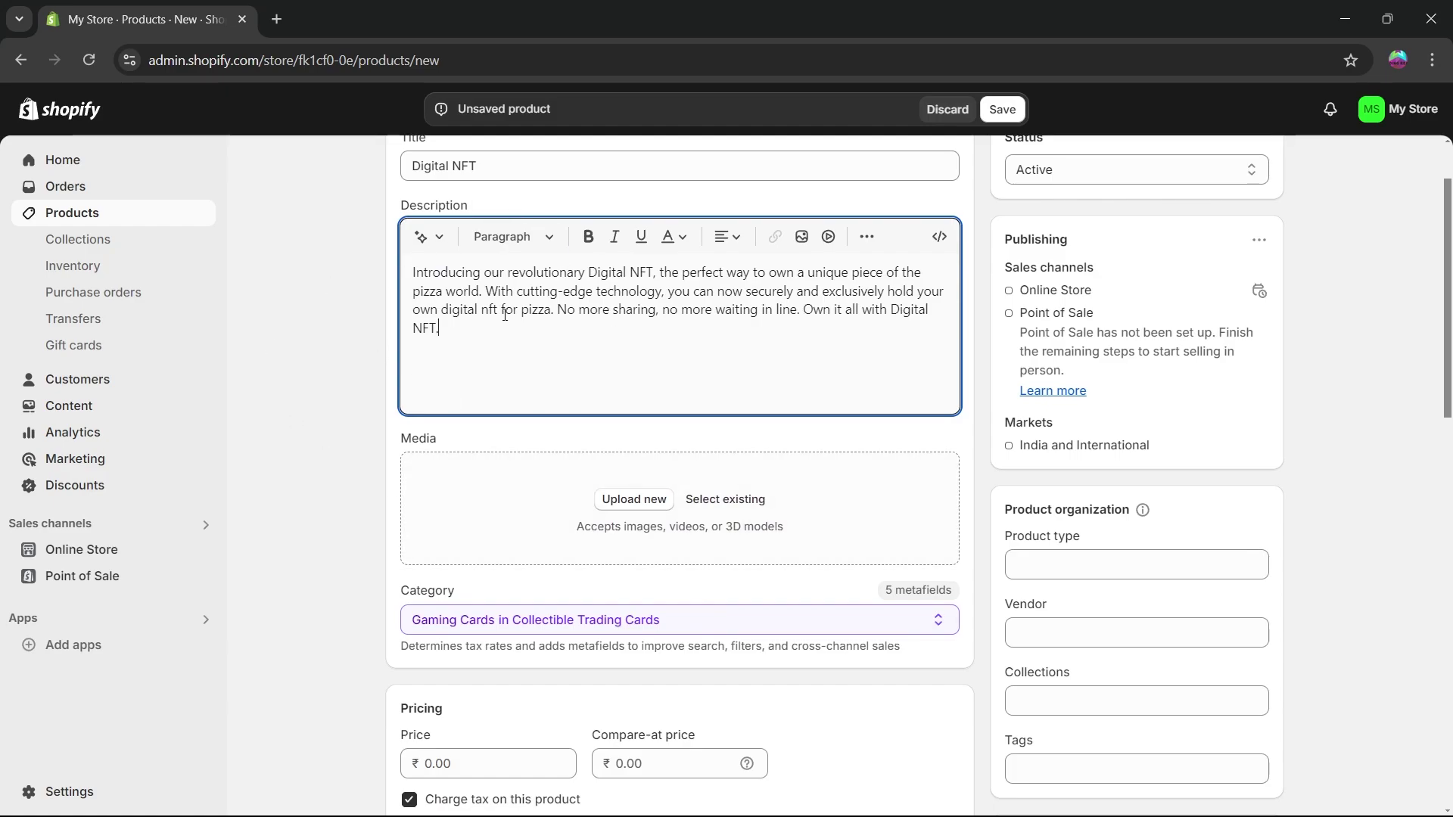
scroll(606, 442, "down", 1)
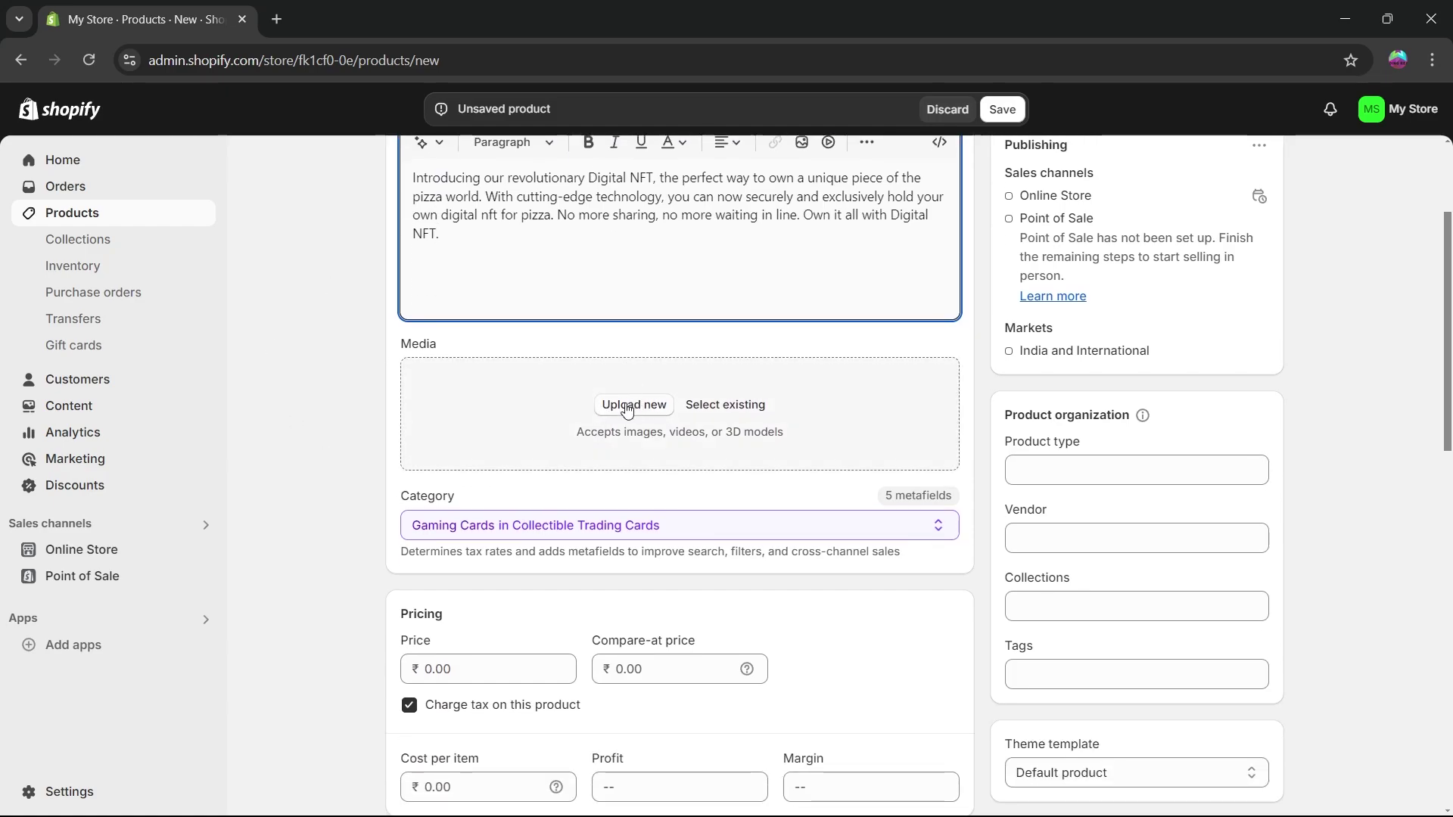
left_click(656, 410)
left_click(633, 410)
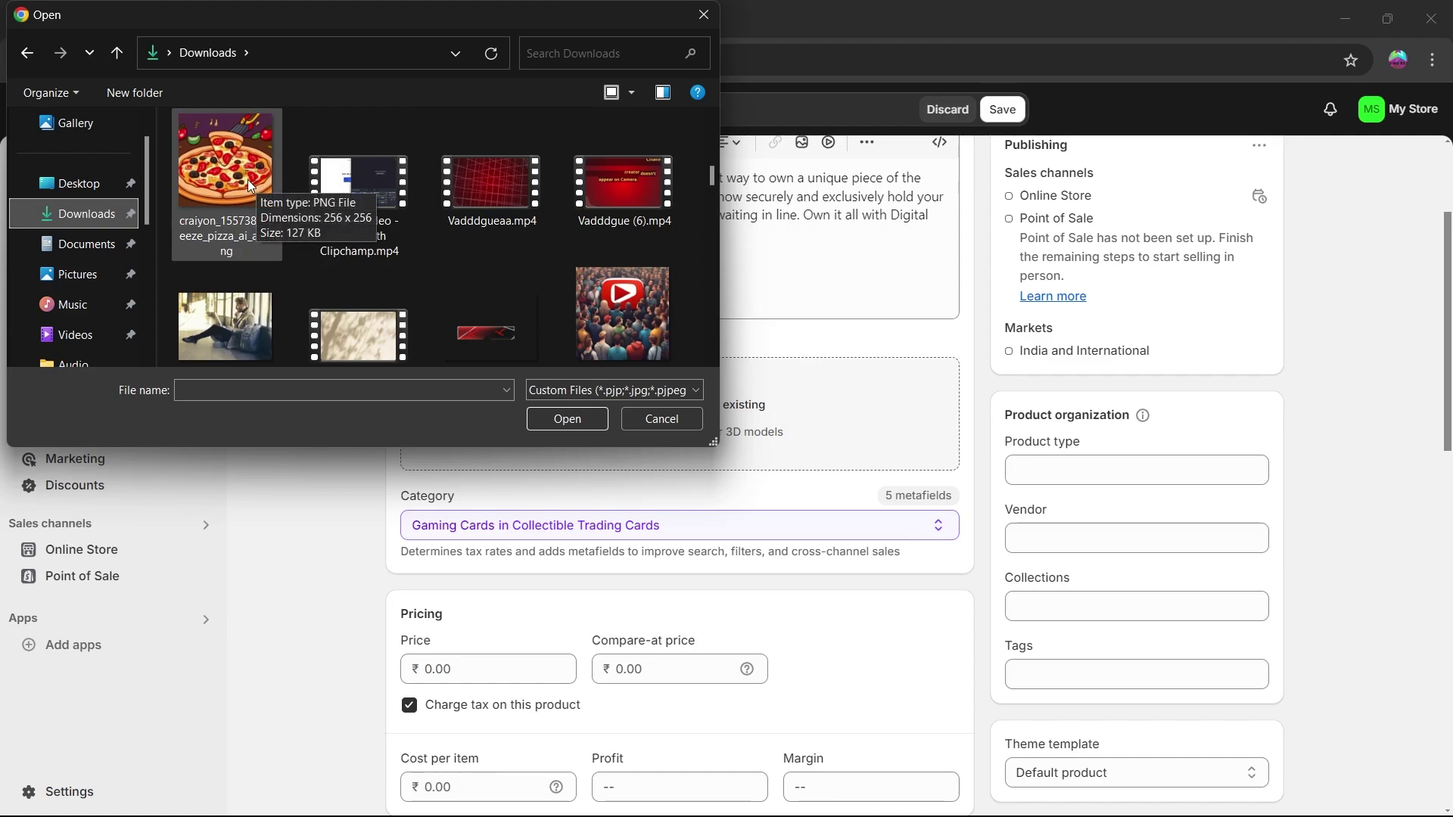
left_click(235, 175)
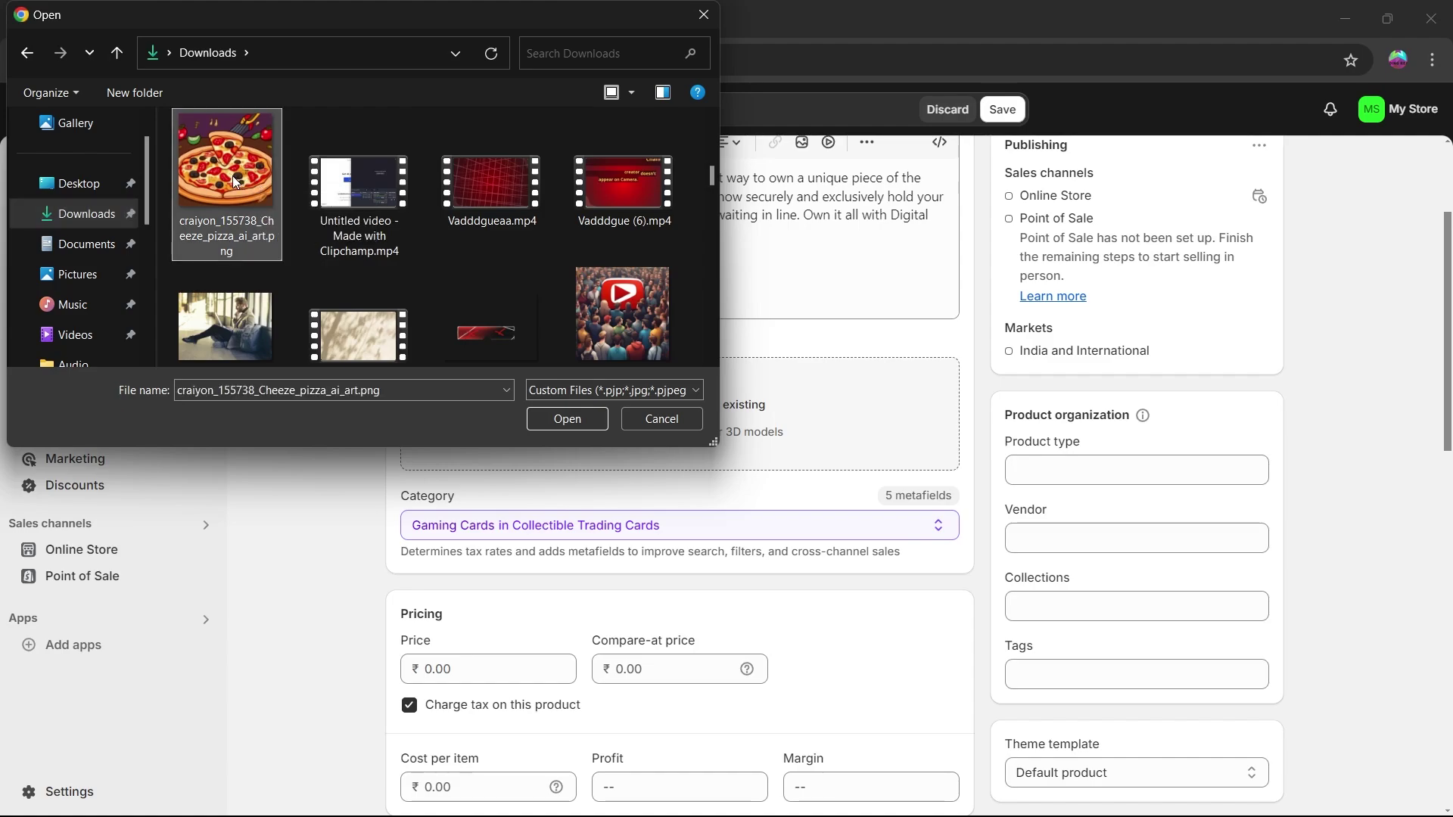
left_click(567, 419)
Step: Set the product's price and cost per item to ₹500 each, and the compare-at price to ₹600
scroll(572, 416, "down", 2)
scroll(560, 378, "down", 3)
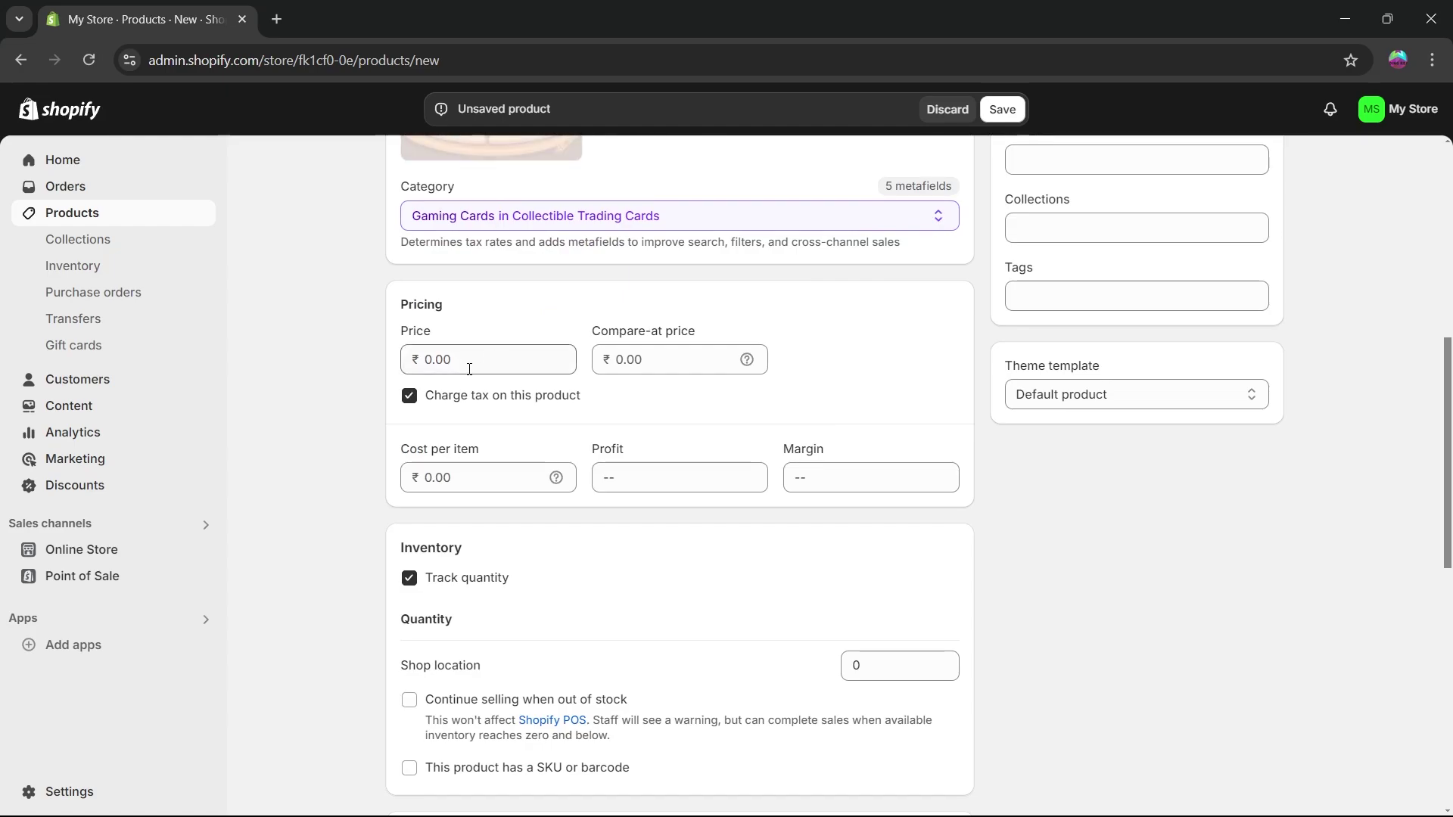
left_click(467, 360)
type("500")
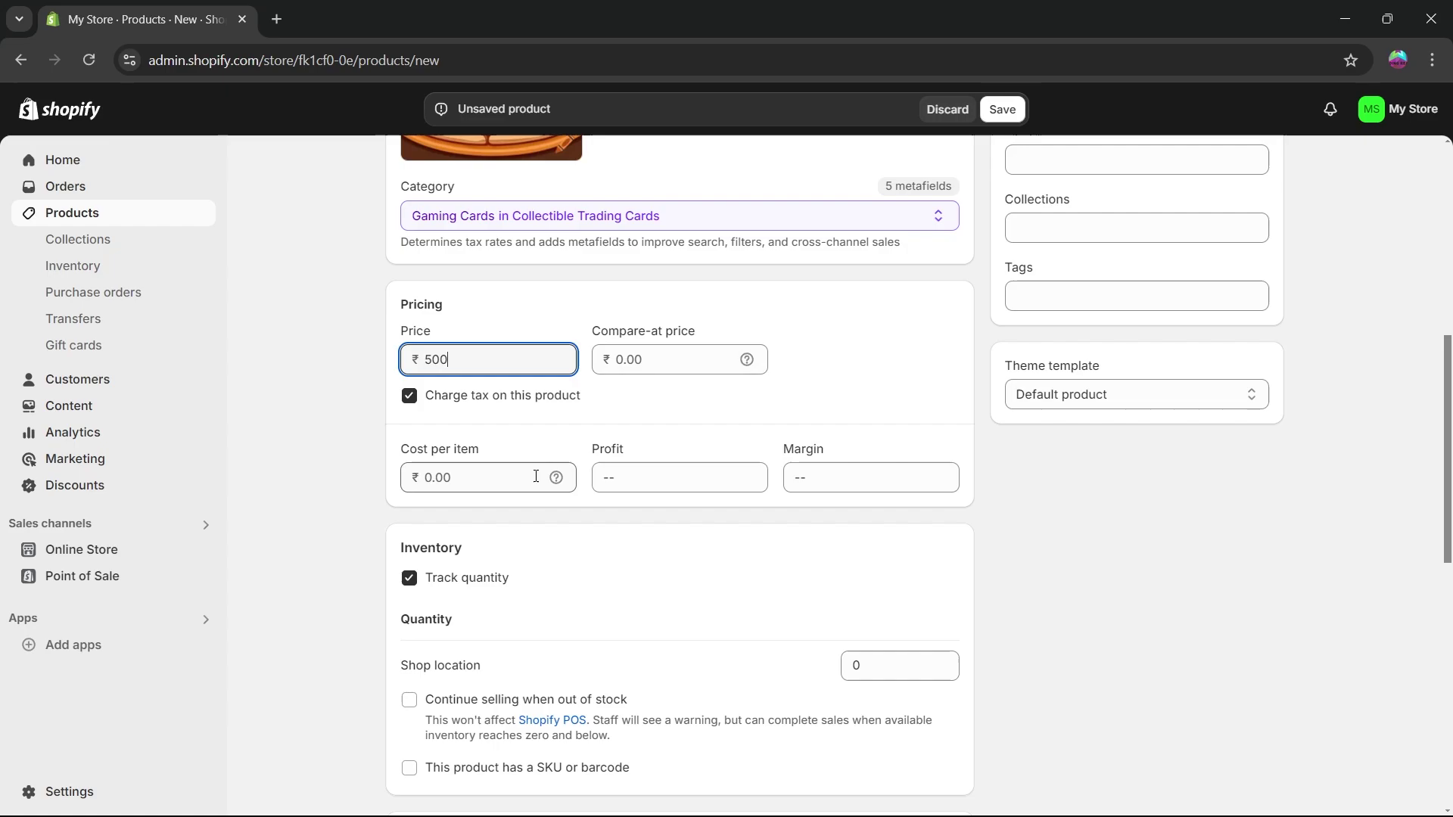
left_click(468, 480)
type("4")
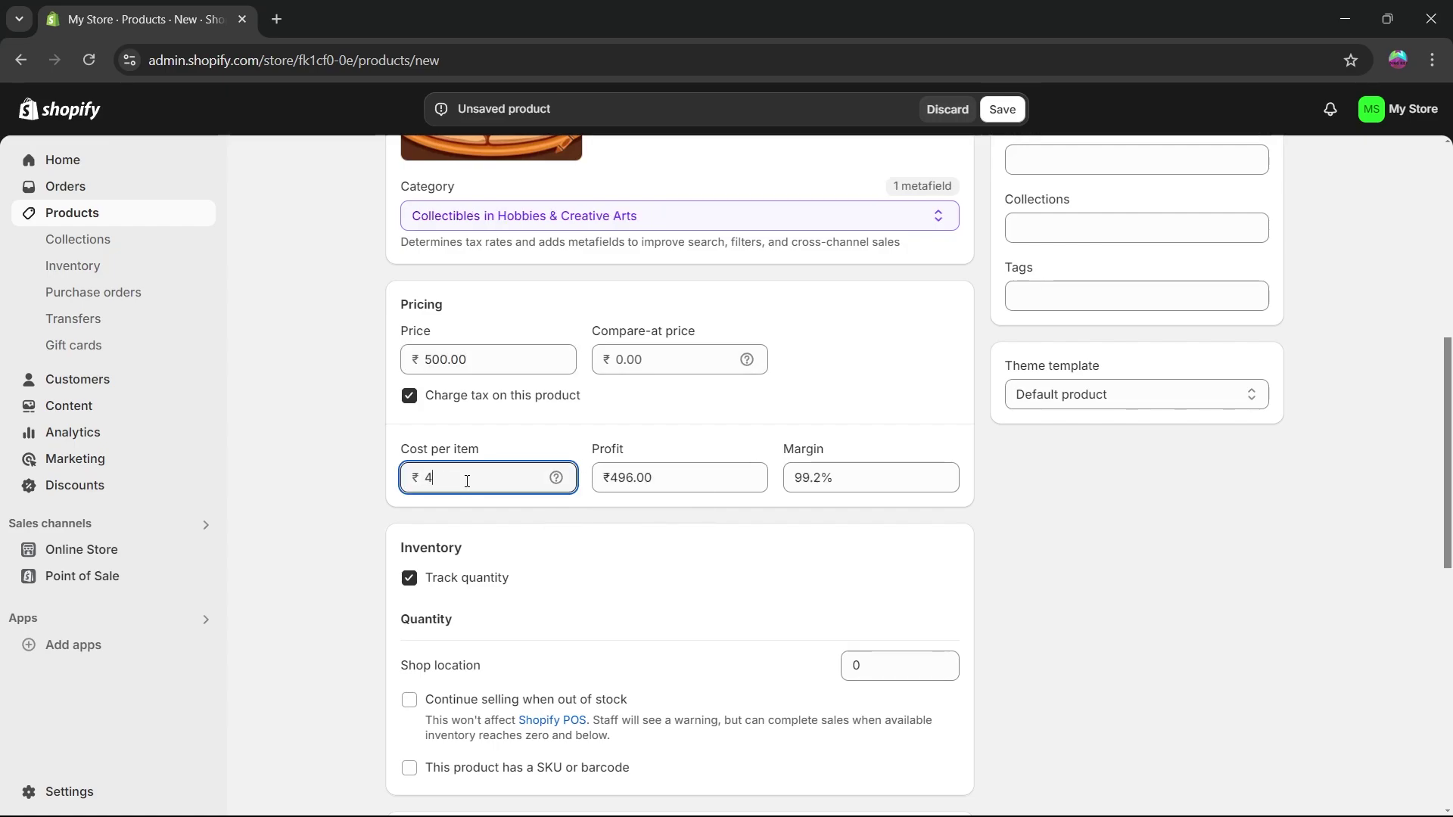
key("BackSpace")
type("500")
left_click(748, 361)
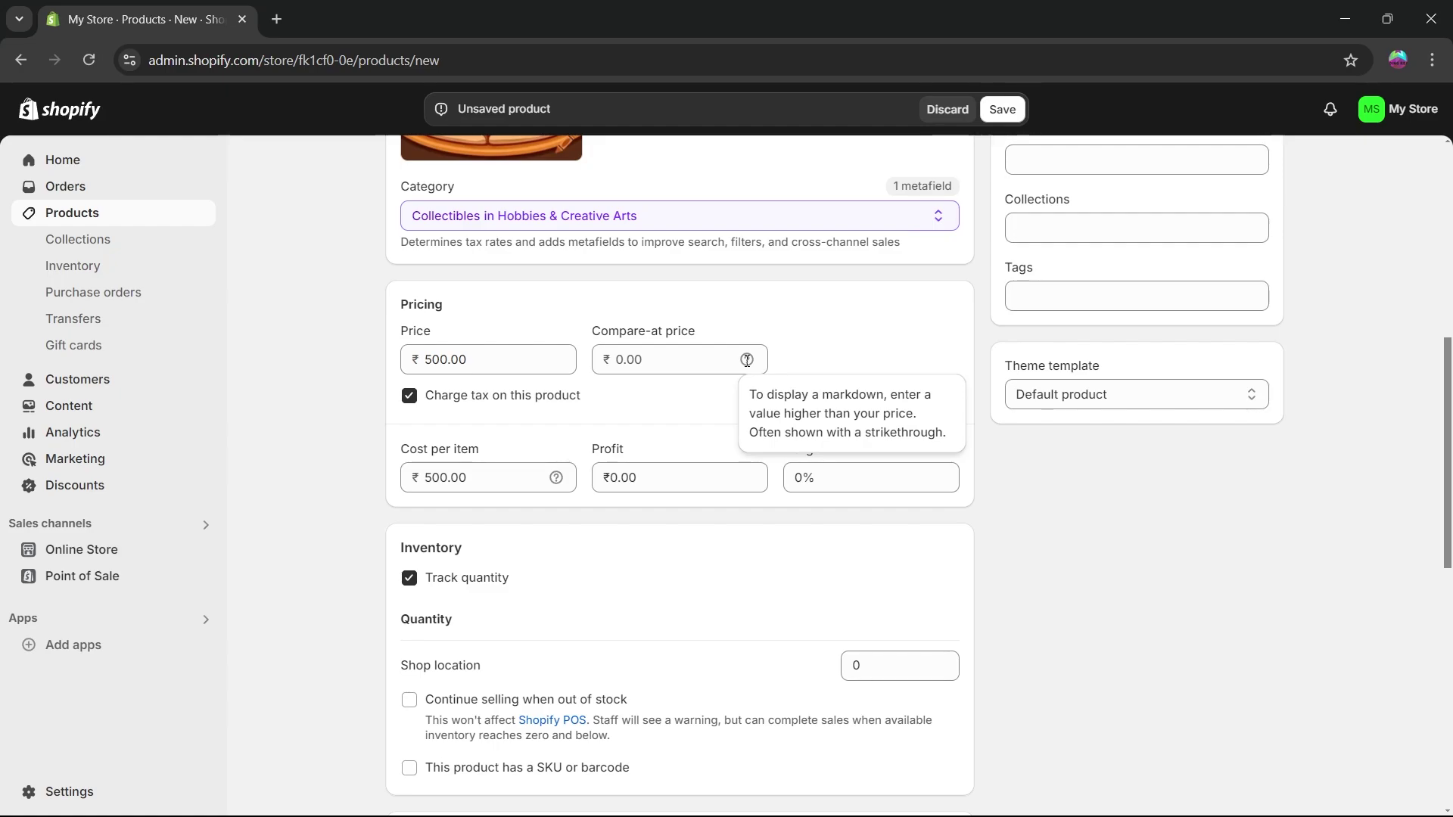
Step: Turn off quantity tracking for the product and unmark it as a physical product
scroll(675, 355, "down", 3)
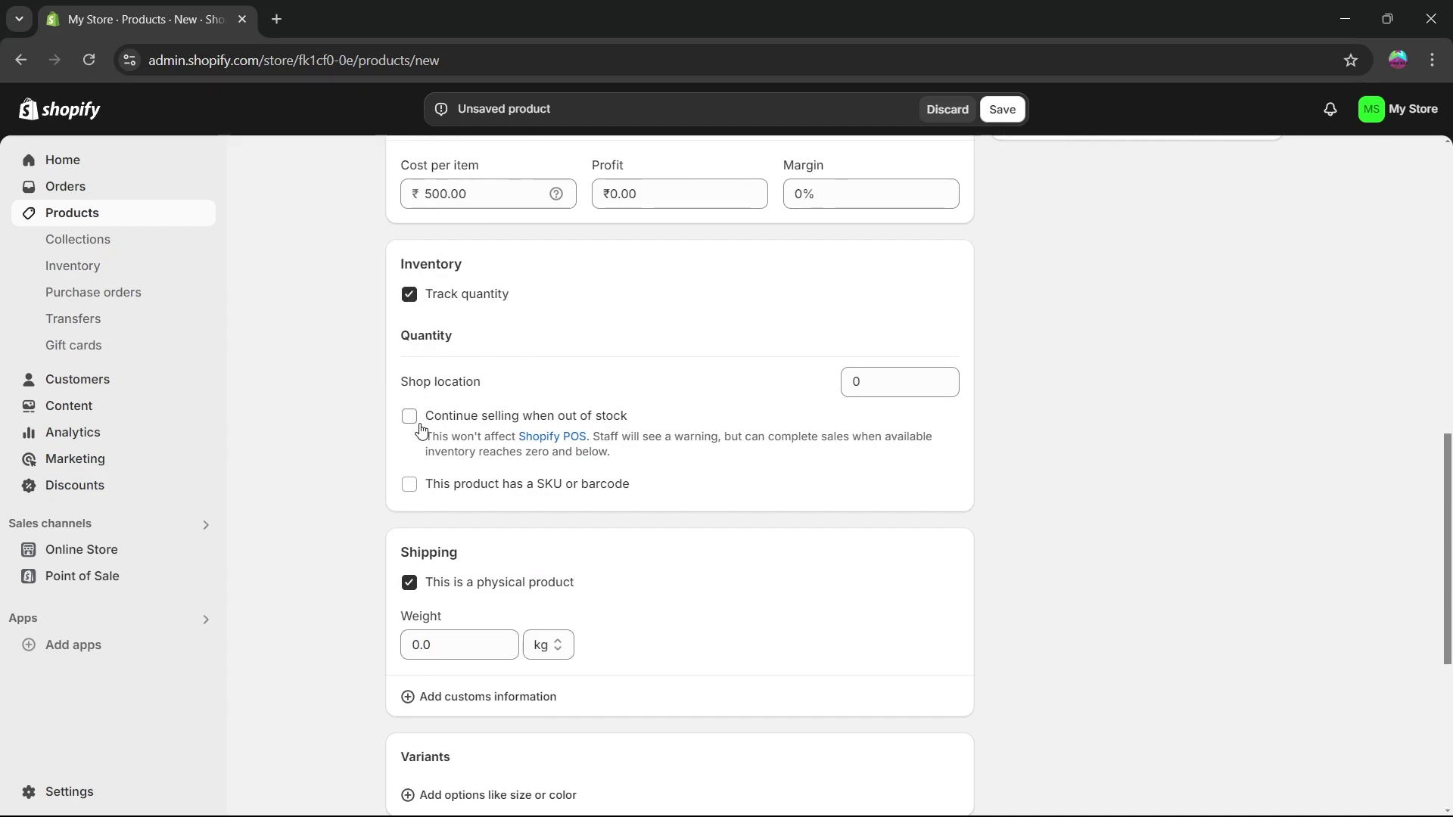
left_click(409, 297)
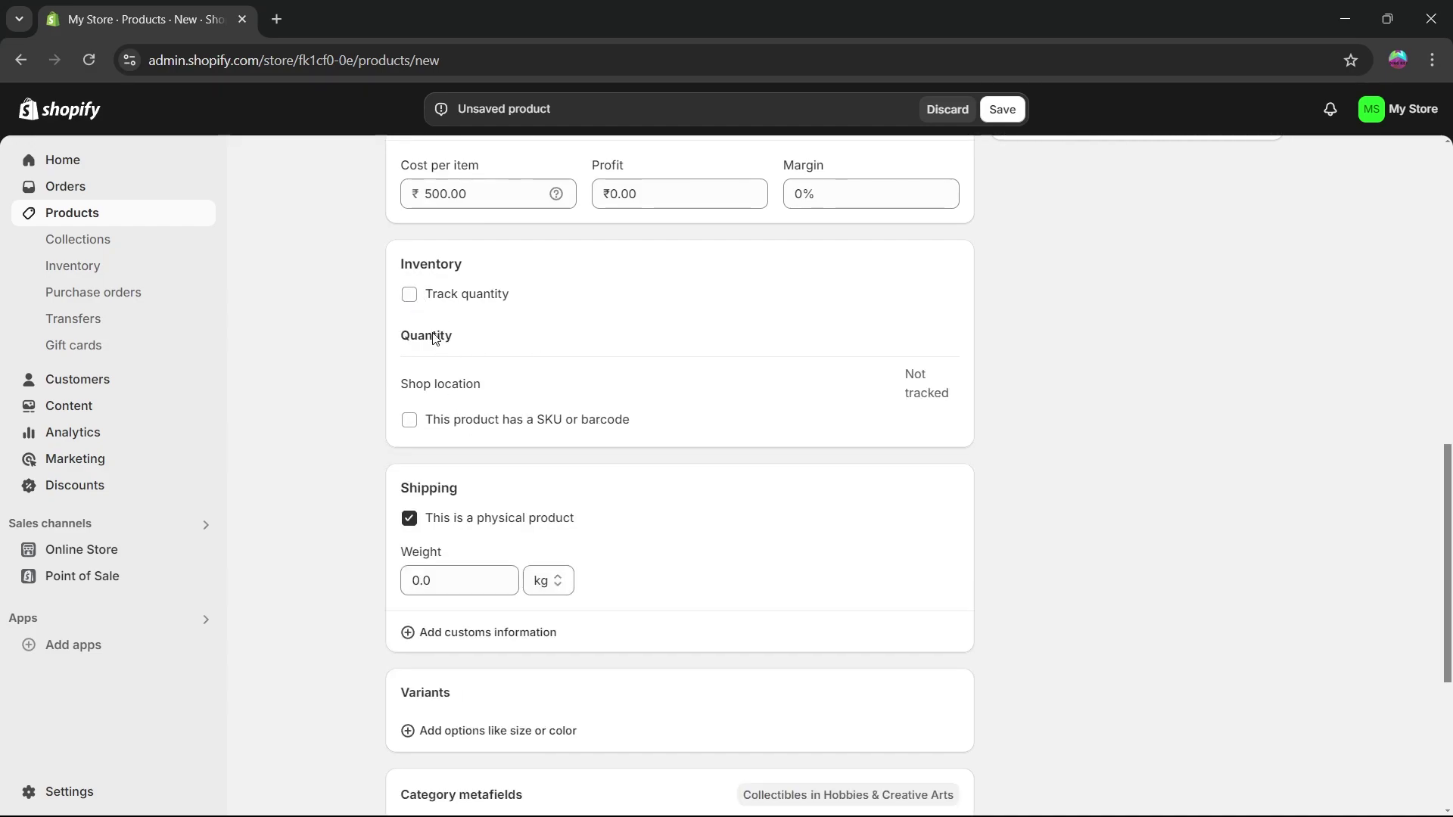
scroll(426, 338, "down", 3)
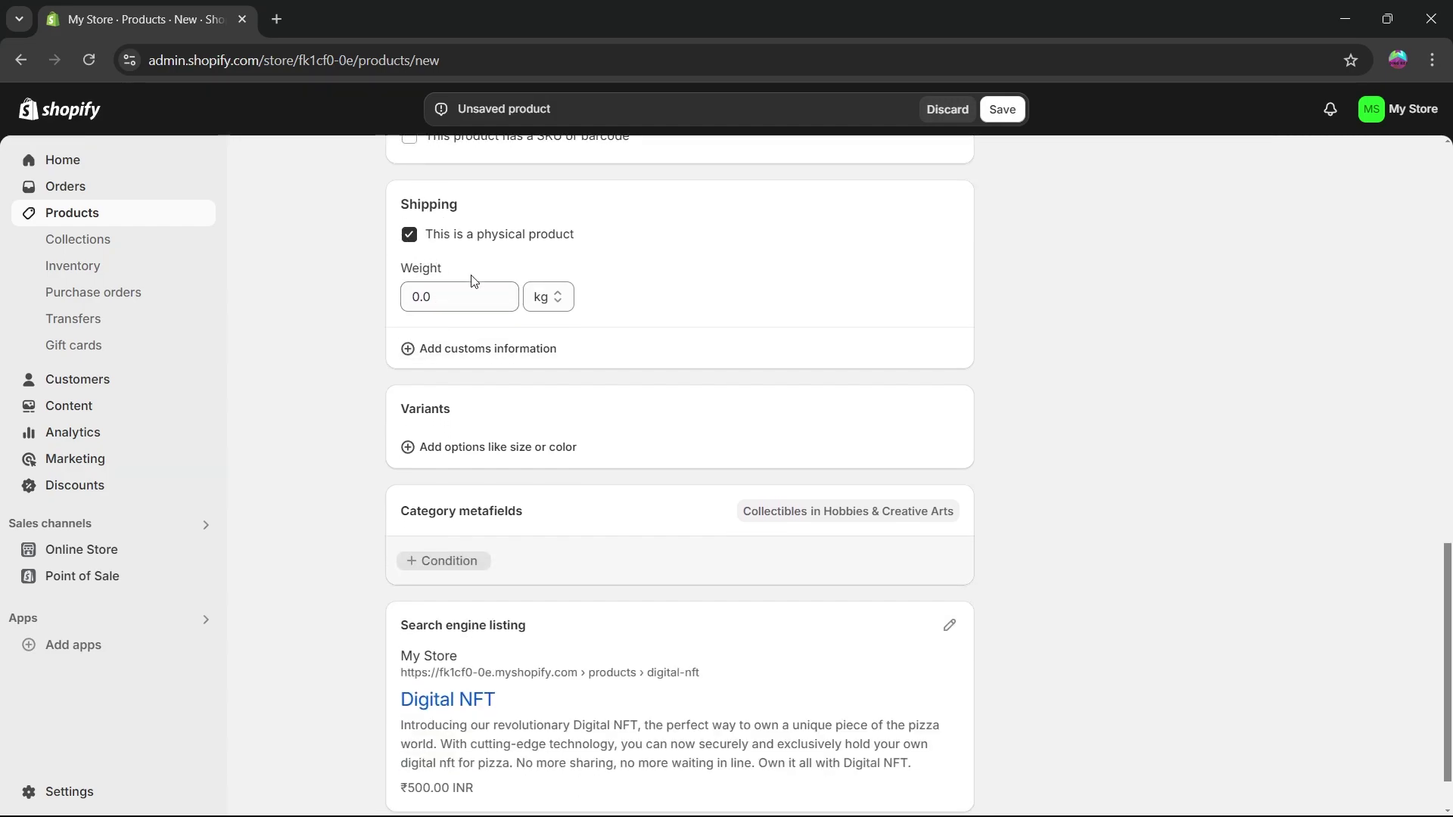
left_click(462, 303)
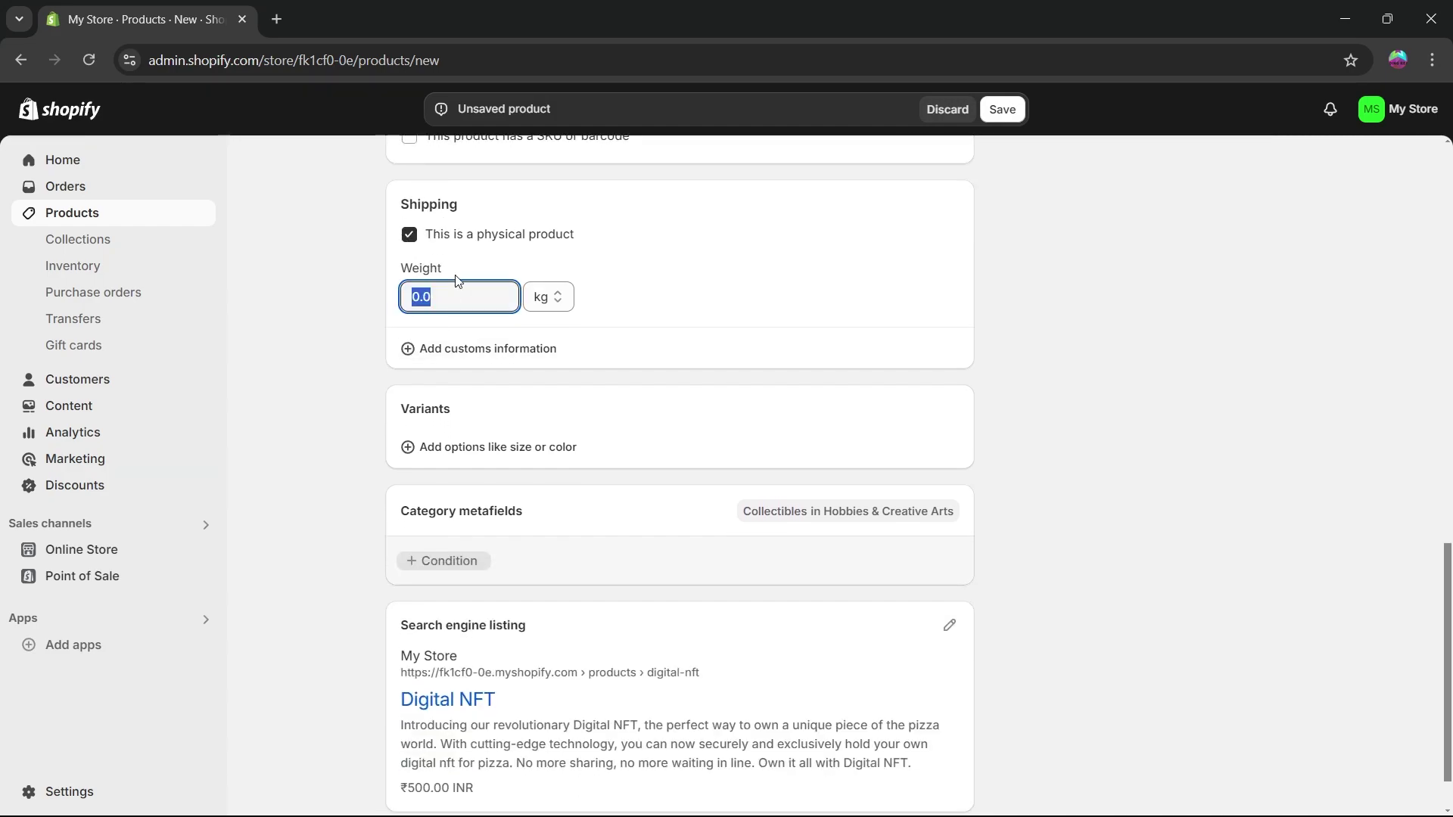
left_click(409, 235)
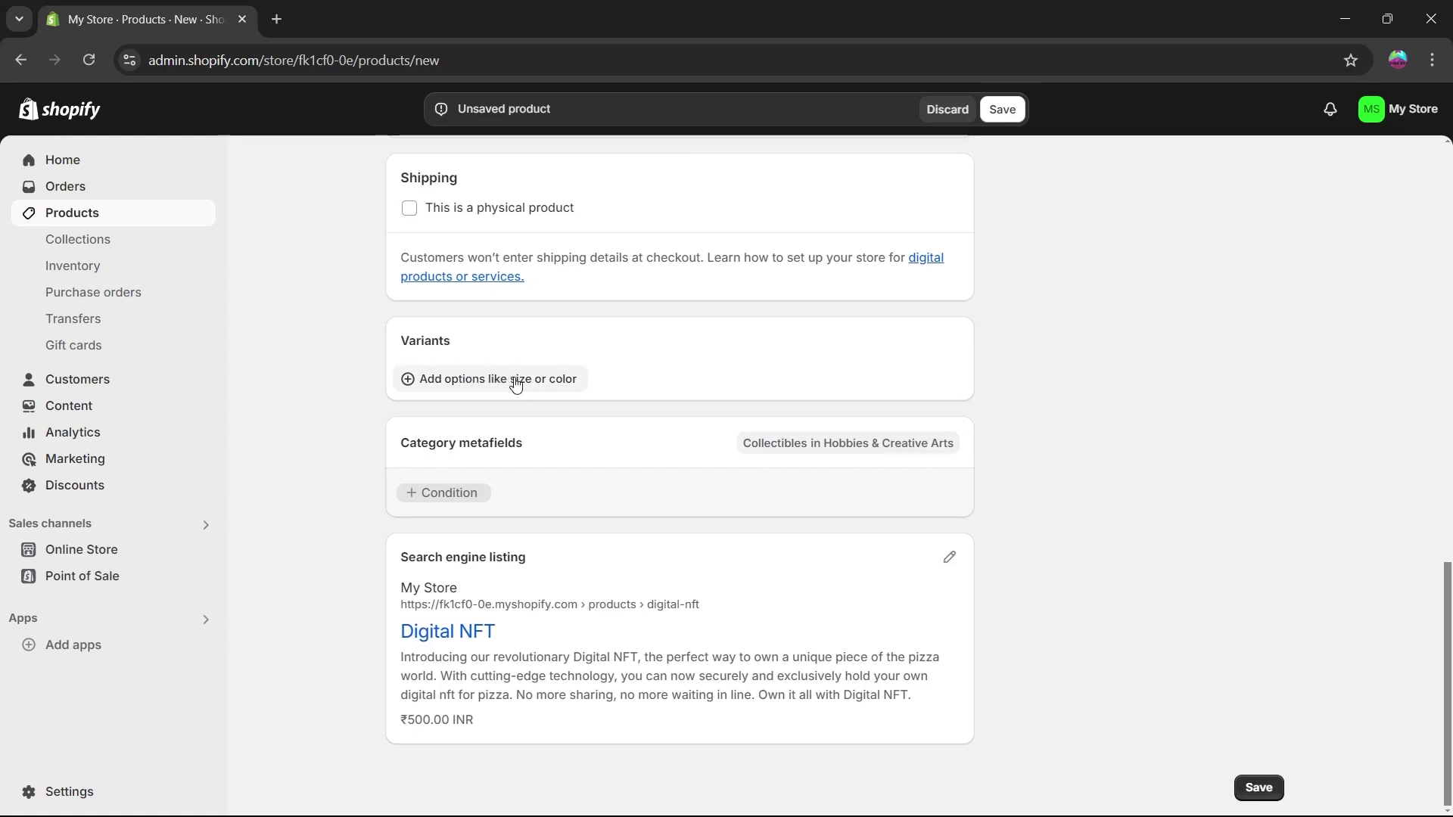
Step: Create a custom variant option named Colour with the values RED, BLUE and GREEN
left_click(515, 381)
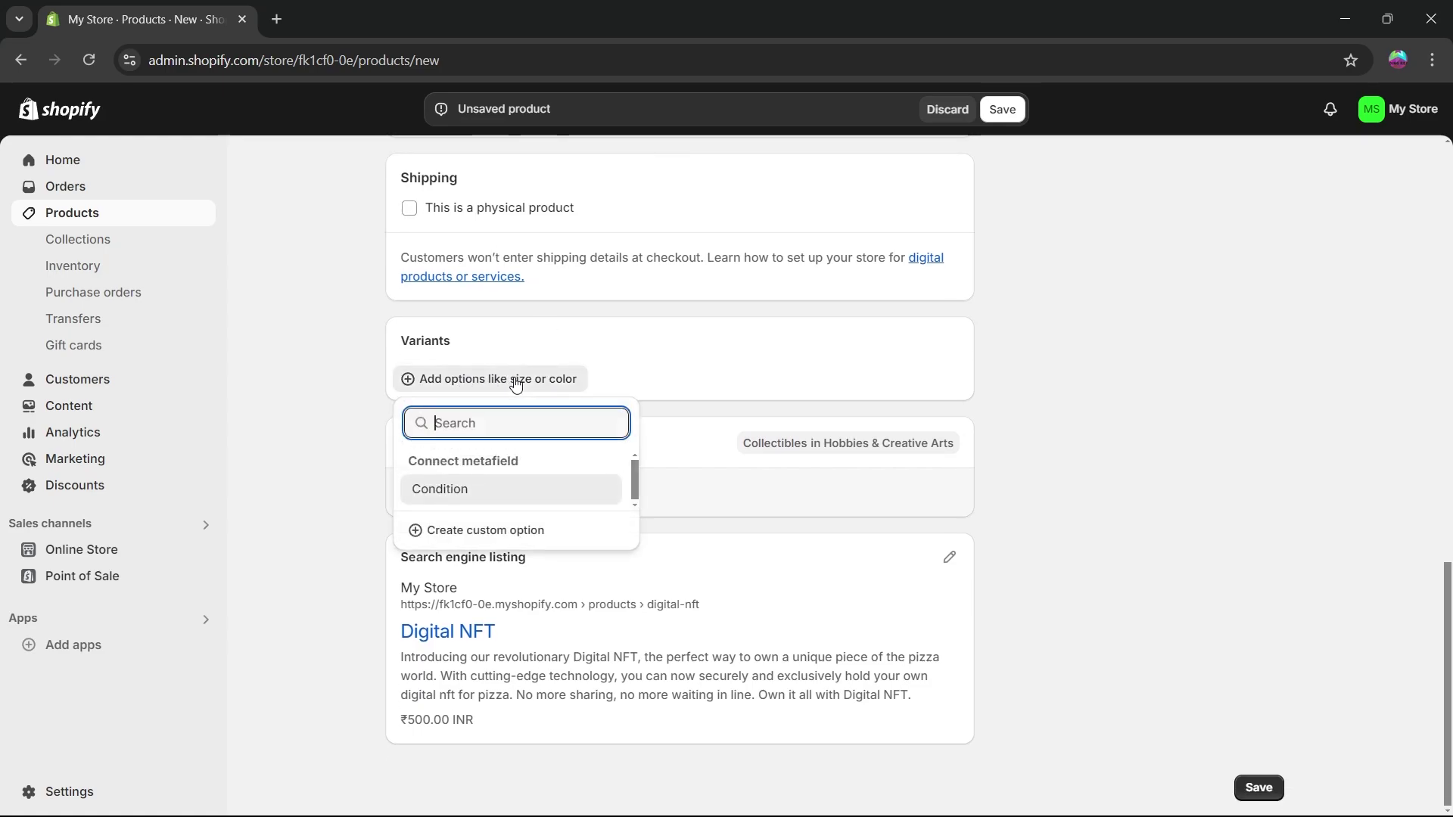
left_click(422, 532)
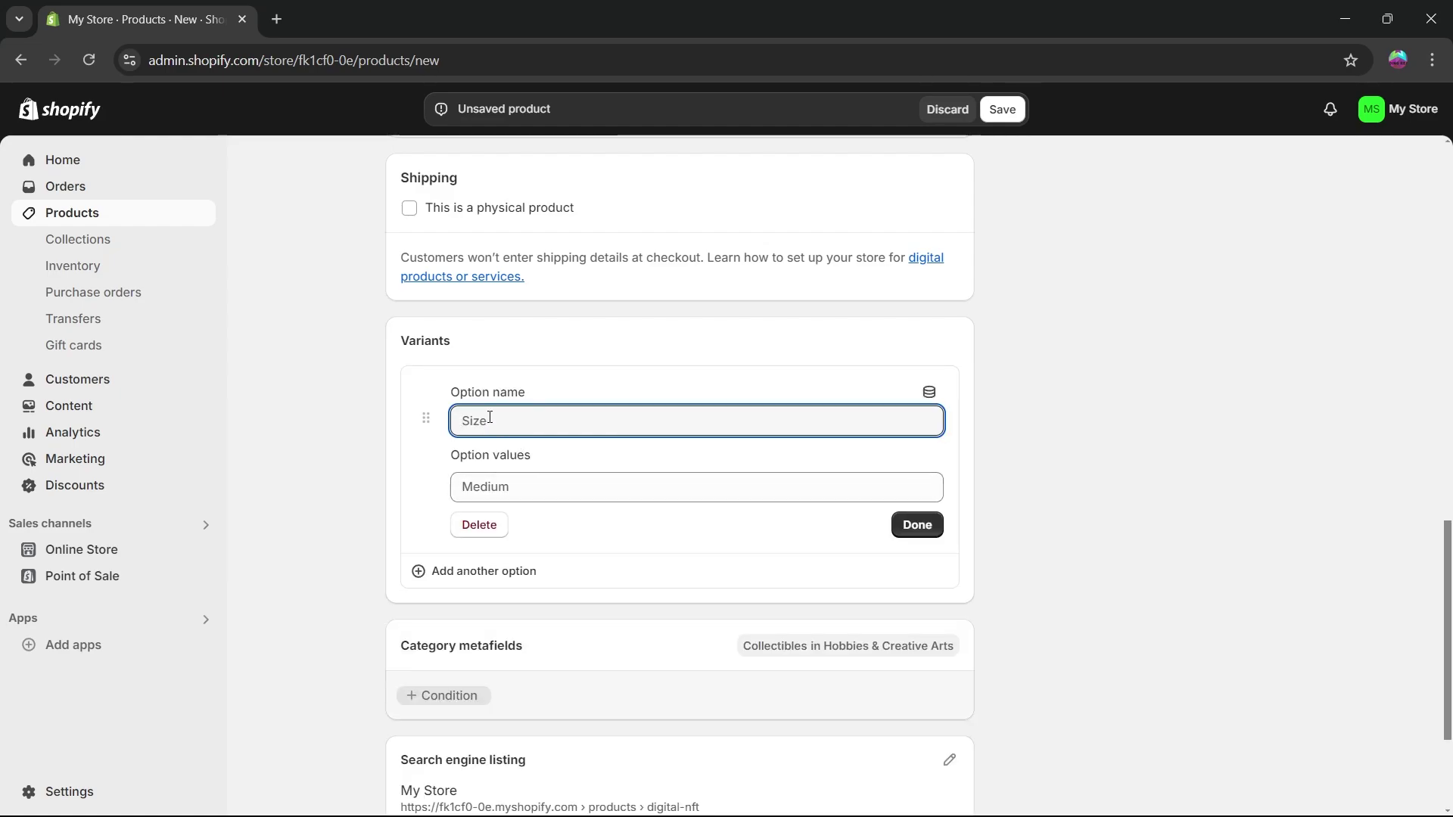
type("c")
left_click(536, 489)
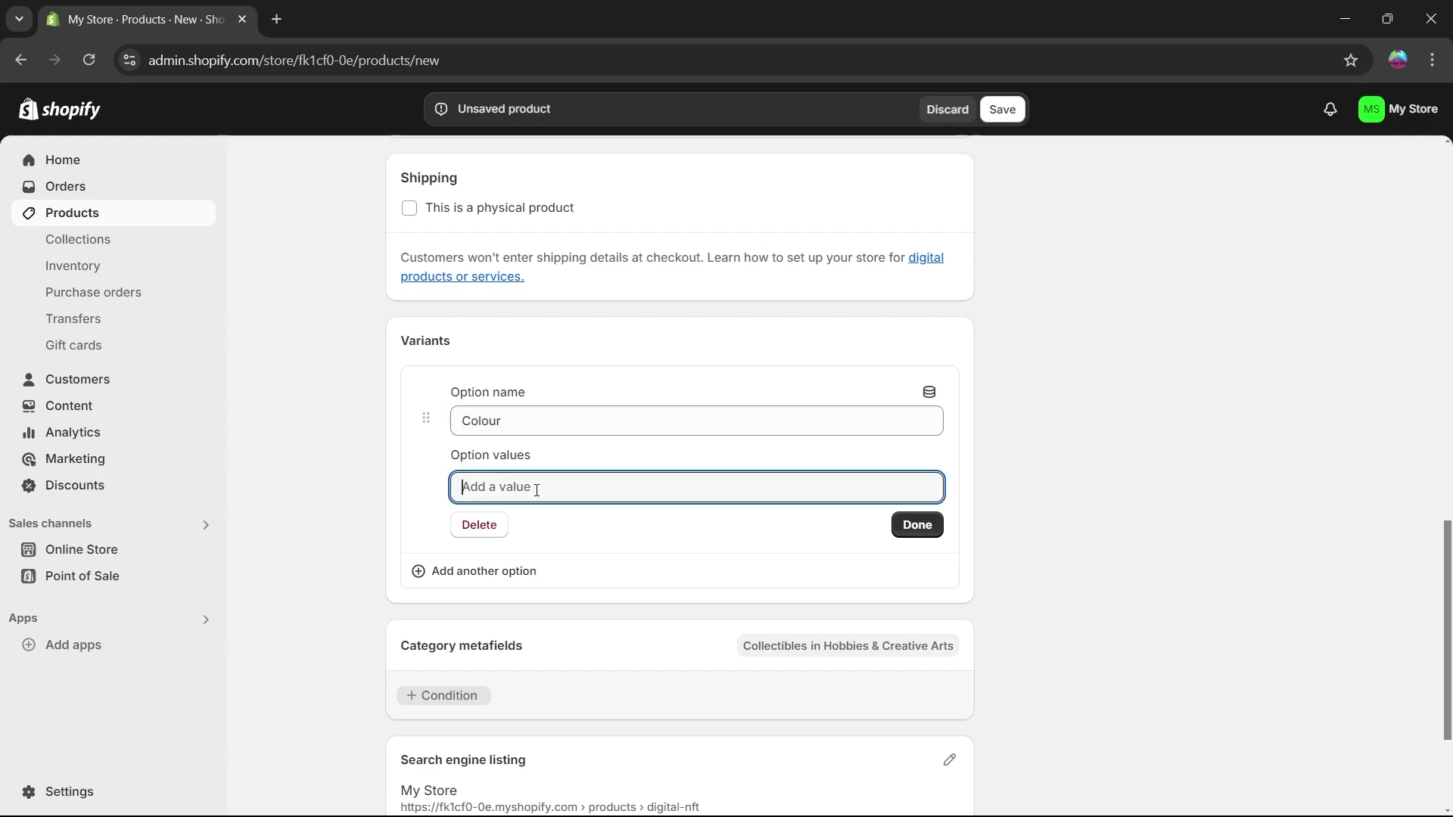
type("RED")
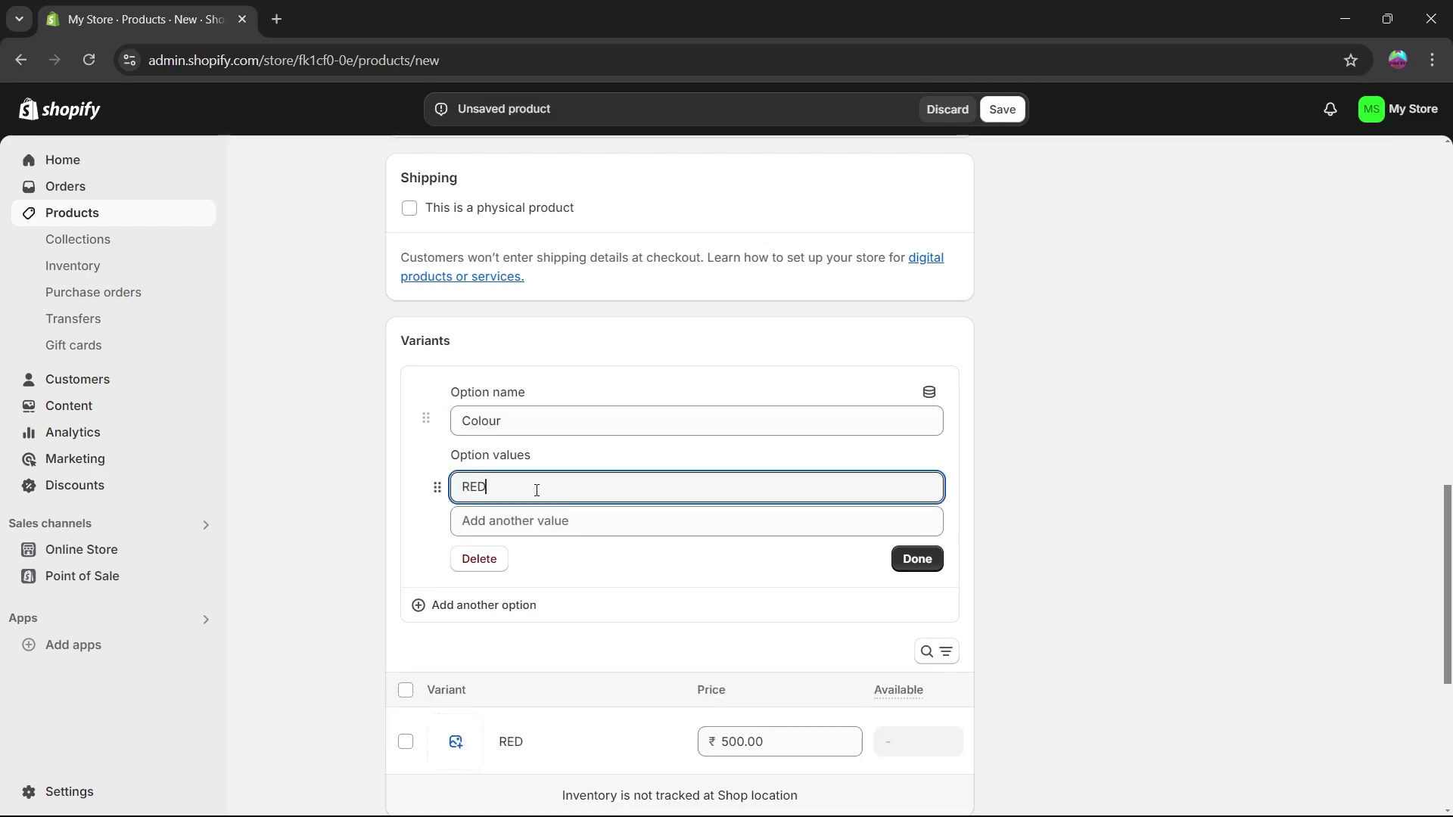
left_click(552, 515)
type("BLUE")
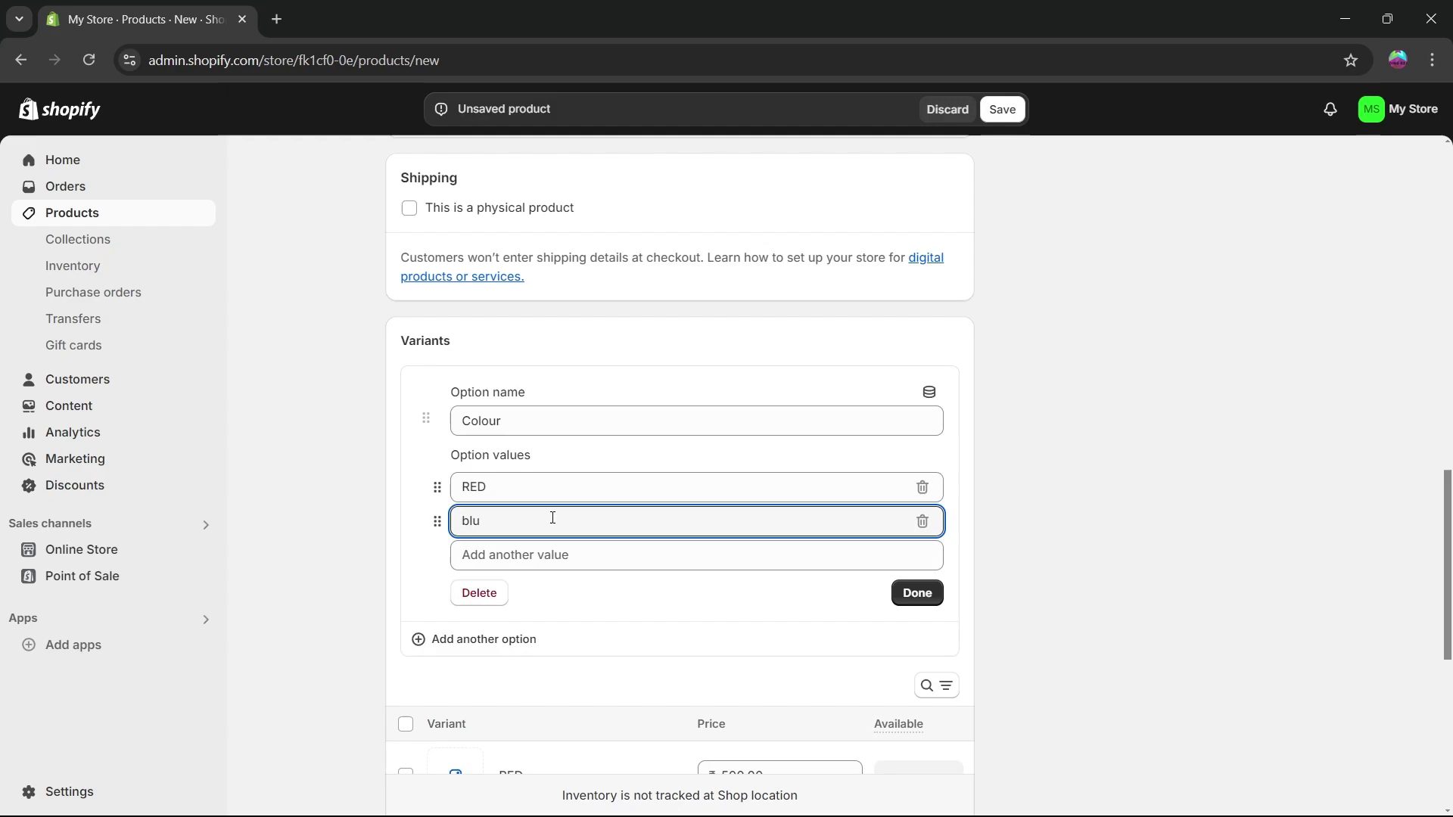
left_click(579, 558)
type("GRee")
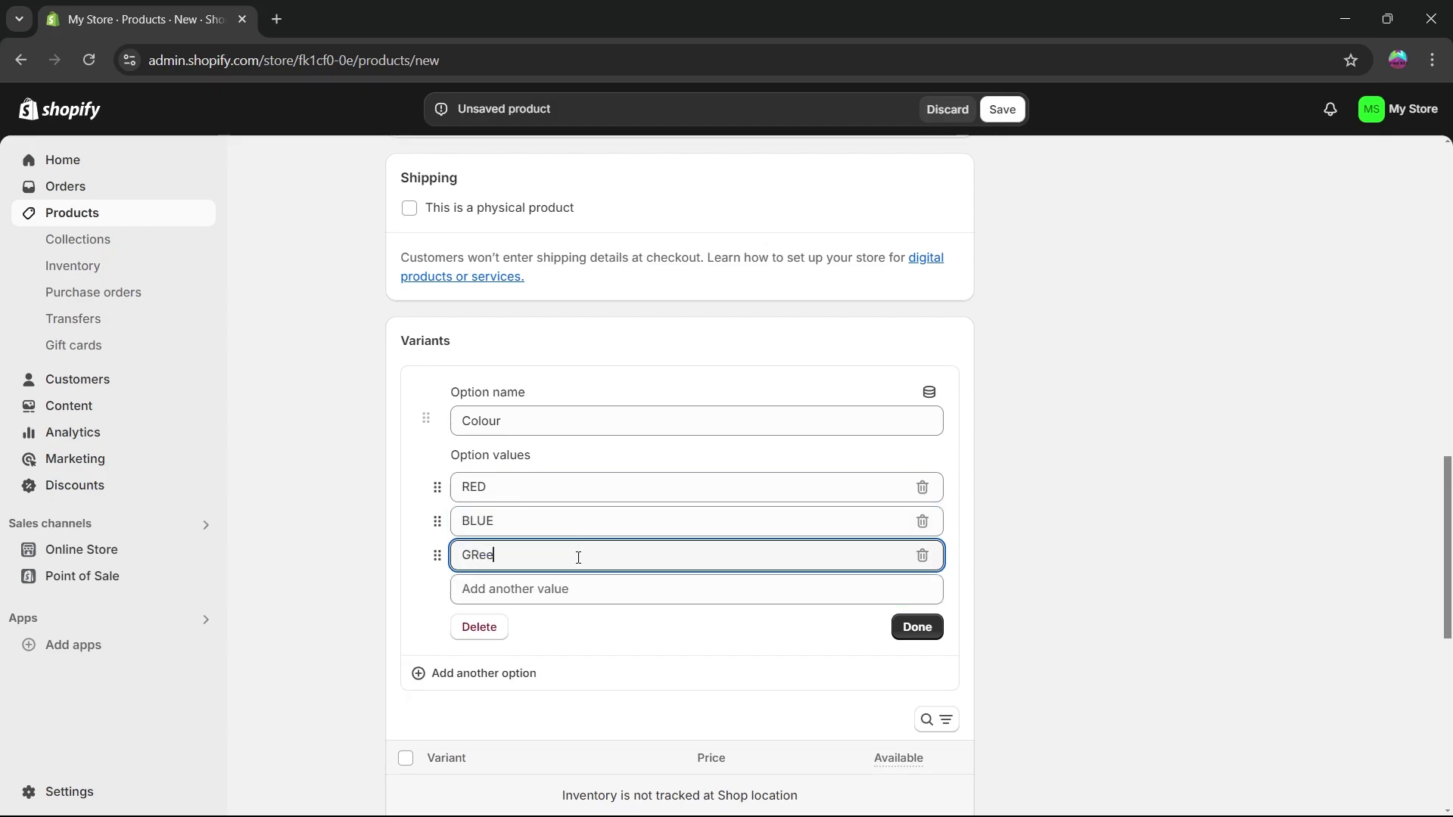
key("BackSpace")
key("BackSpace")
type("EEN")
left_click(913, 628)
Step: Open the search engine listing for editing to review its page title, meta description and URL handle, and save the product
scroll(595, 429, "down", 3)
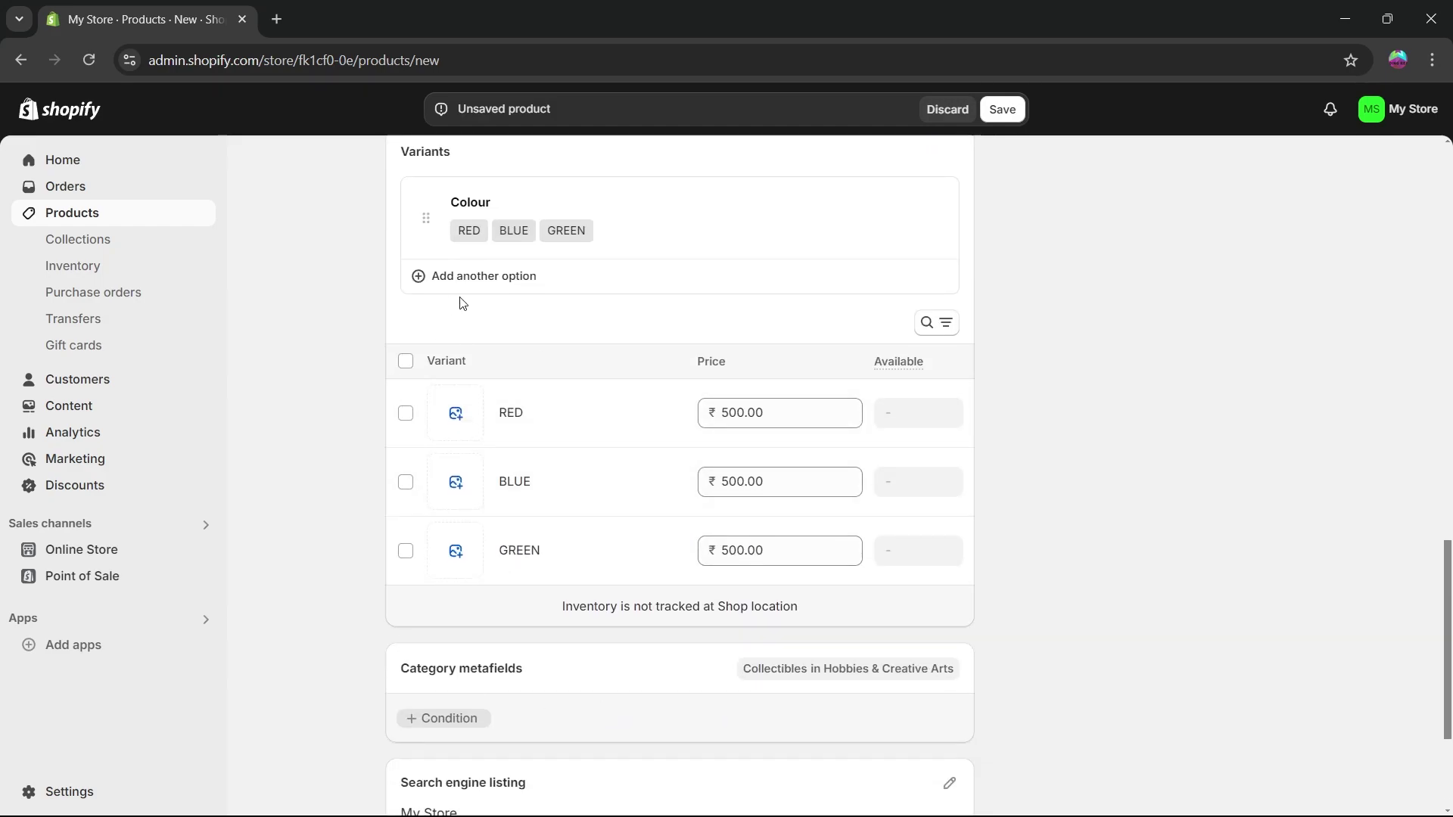
scroll(473, 485, "down", 2)
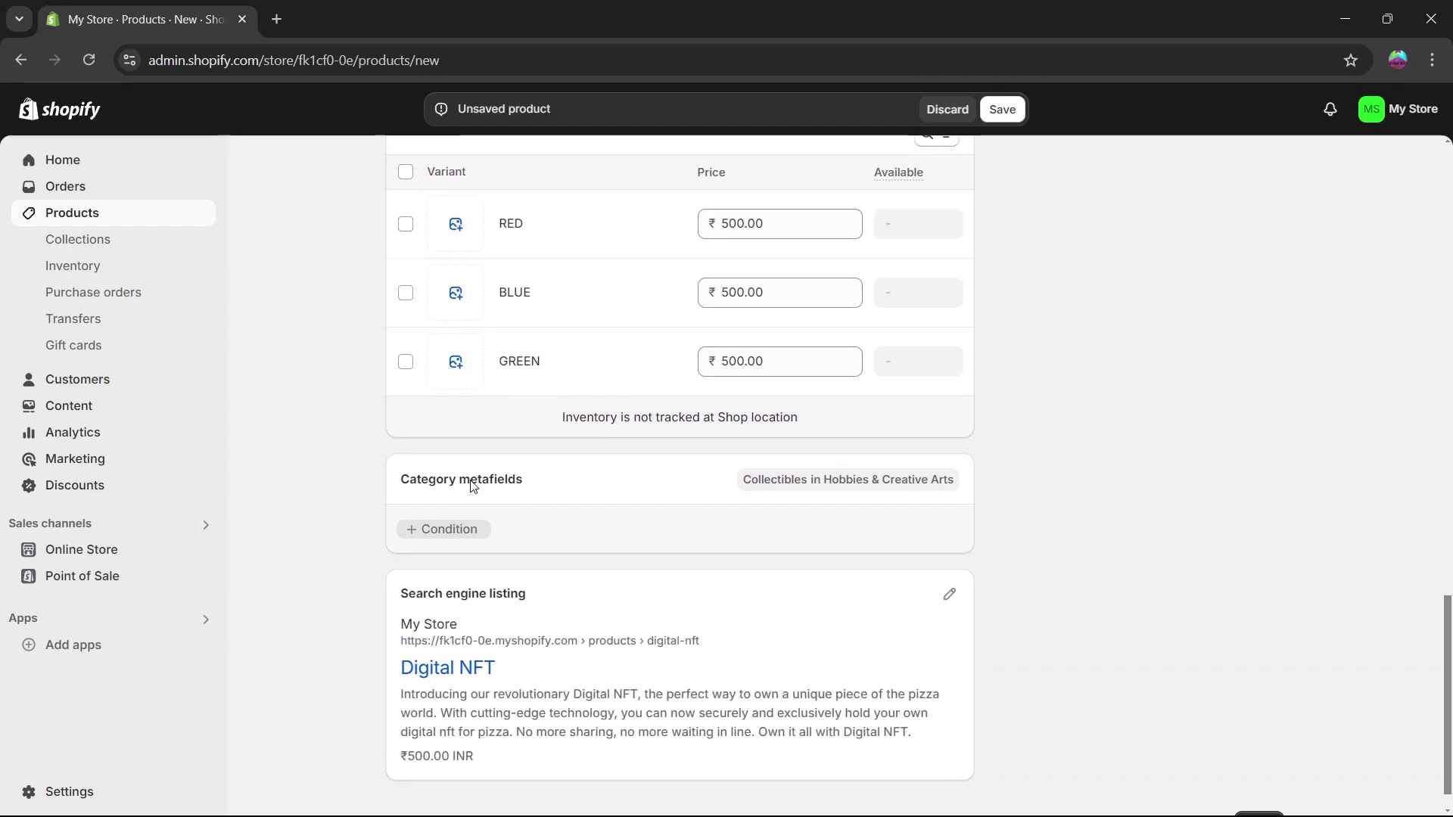
scroll(474, 470, "down", 1)
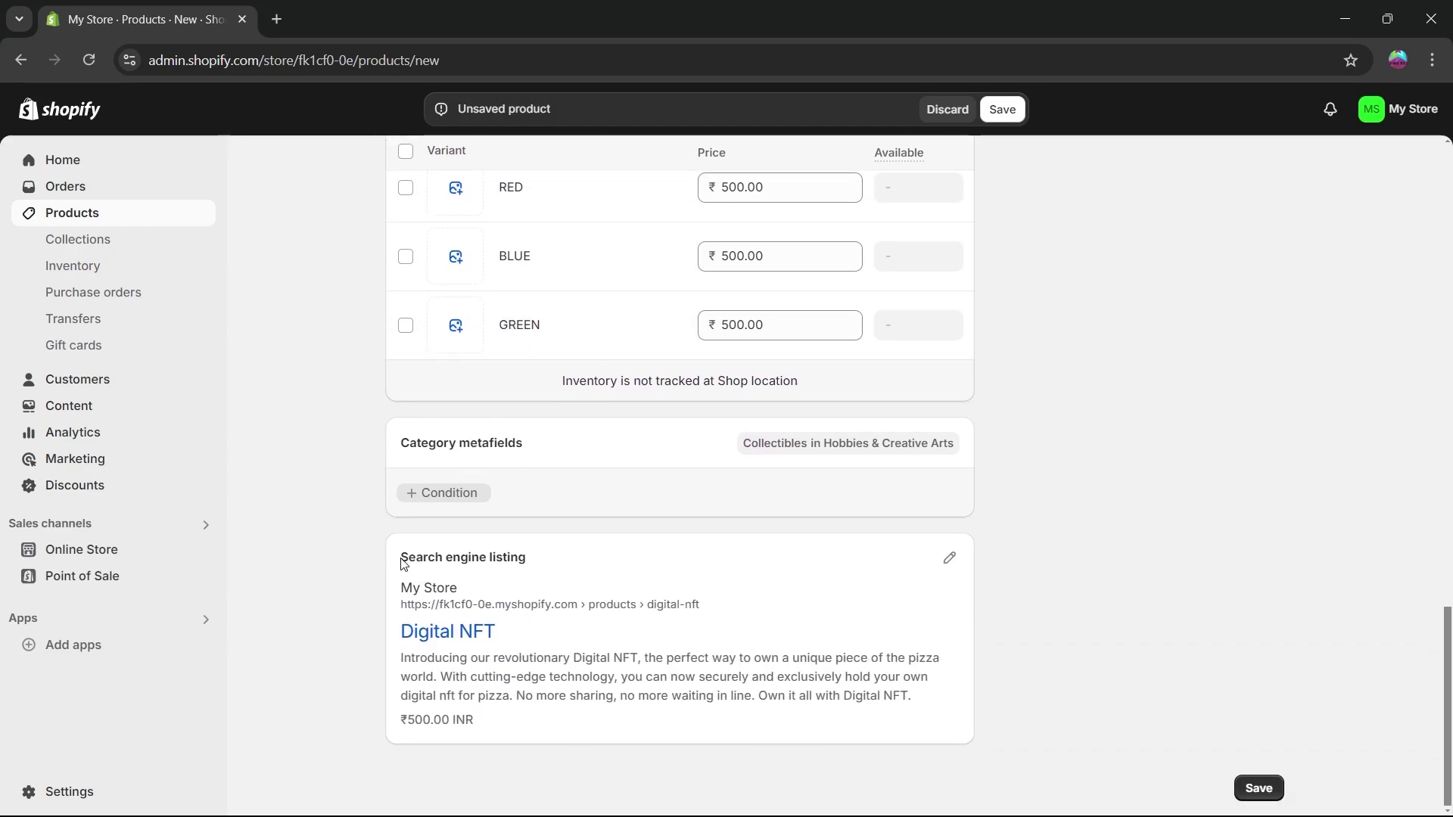
left_click_drag(402, 563, 522, 563)
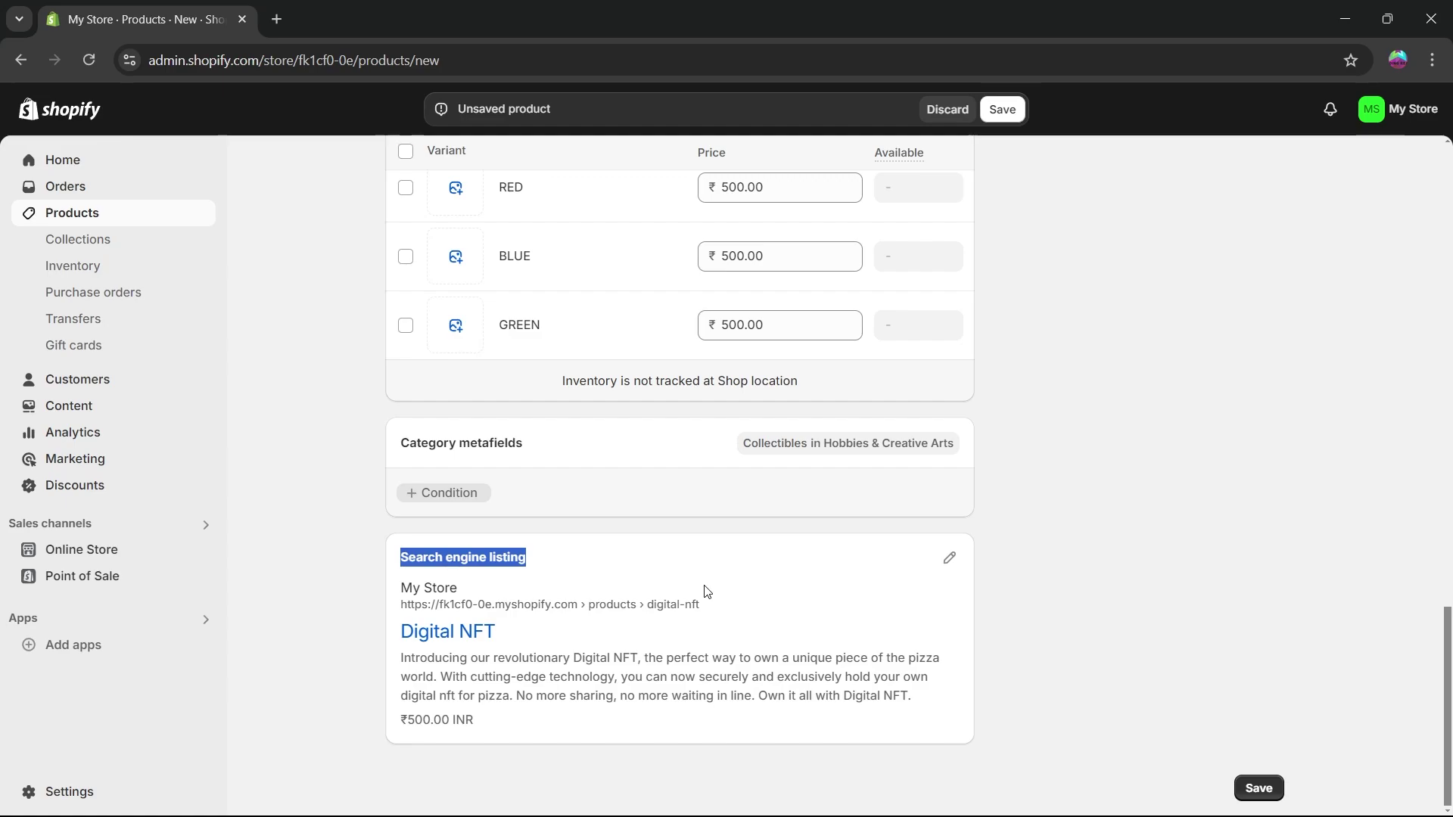
left_click(949, 558)
scroll(744, 642, "down", 4)
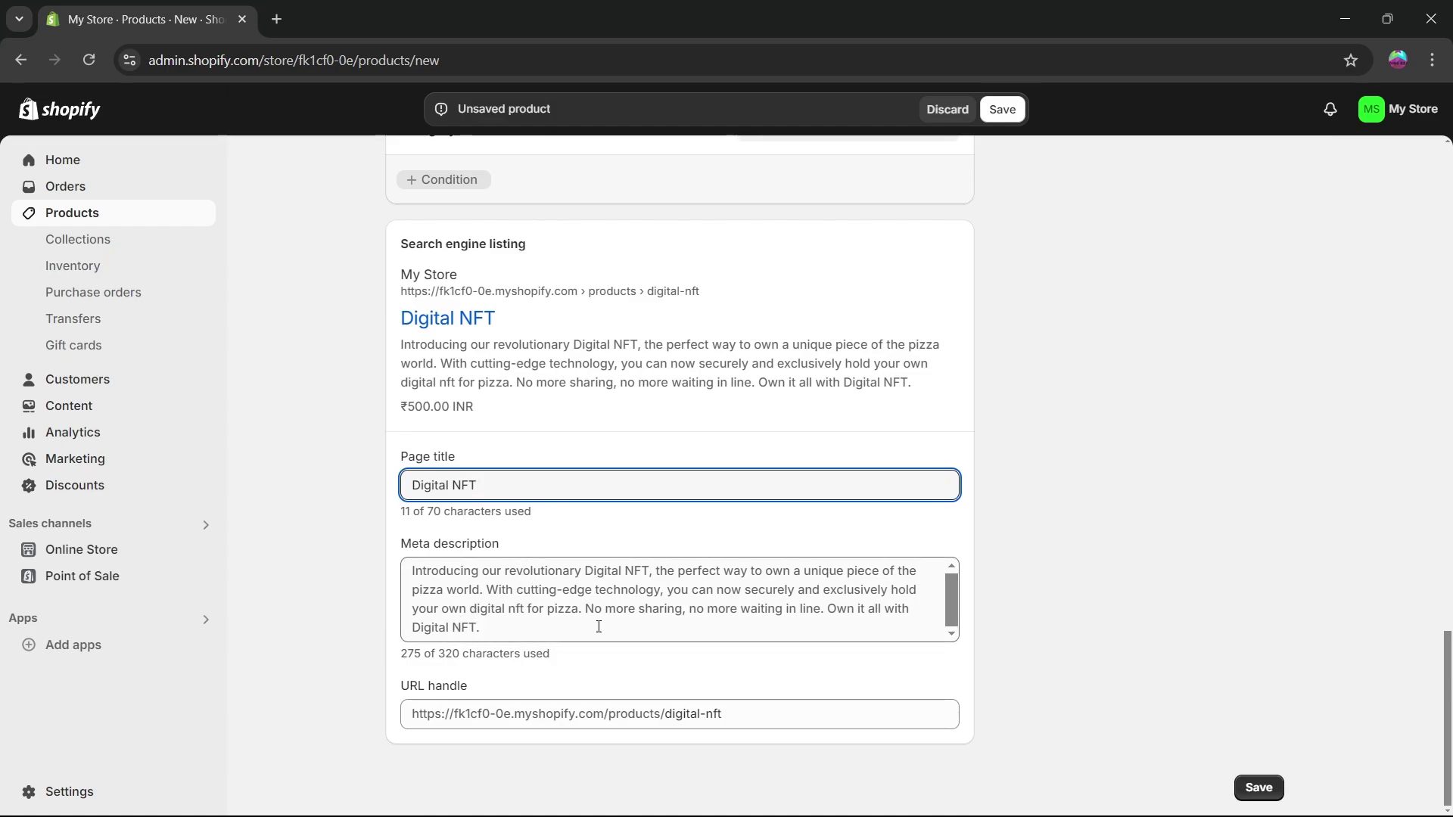
left_click(766, 715)
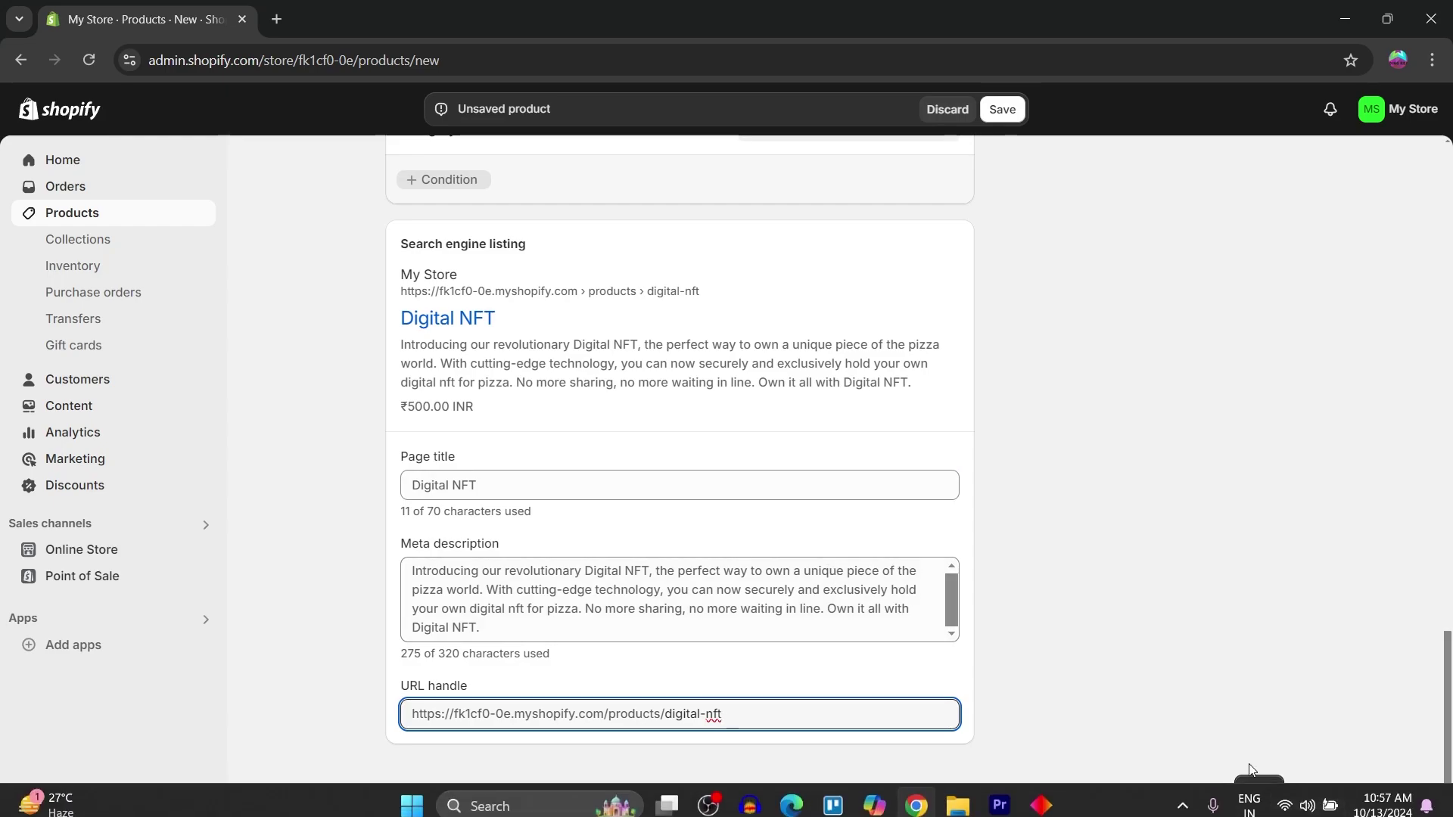
left_click(1258, 785)
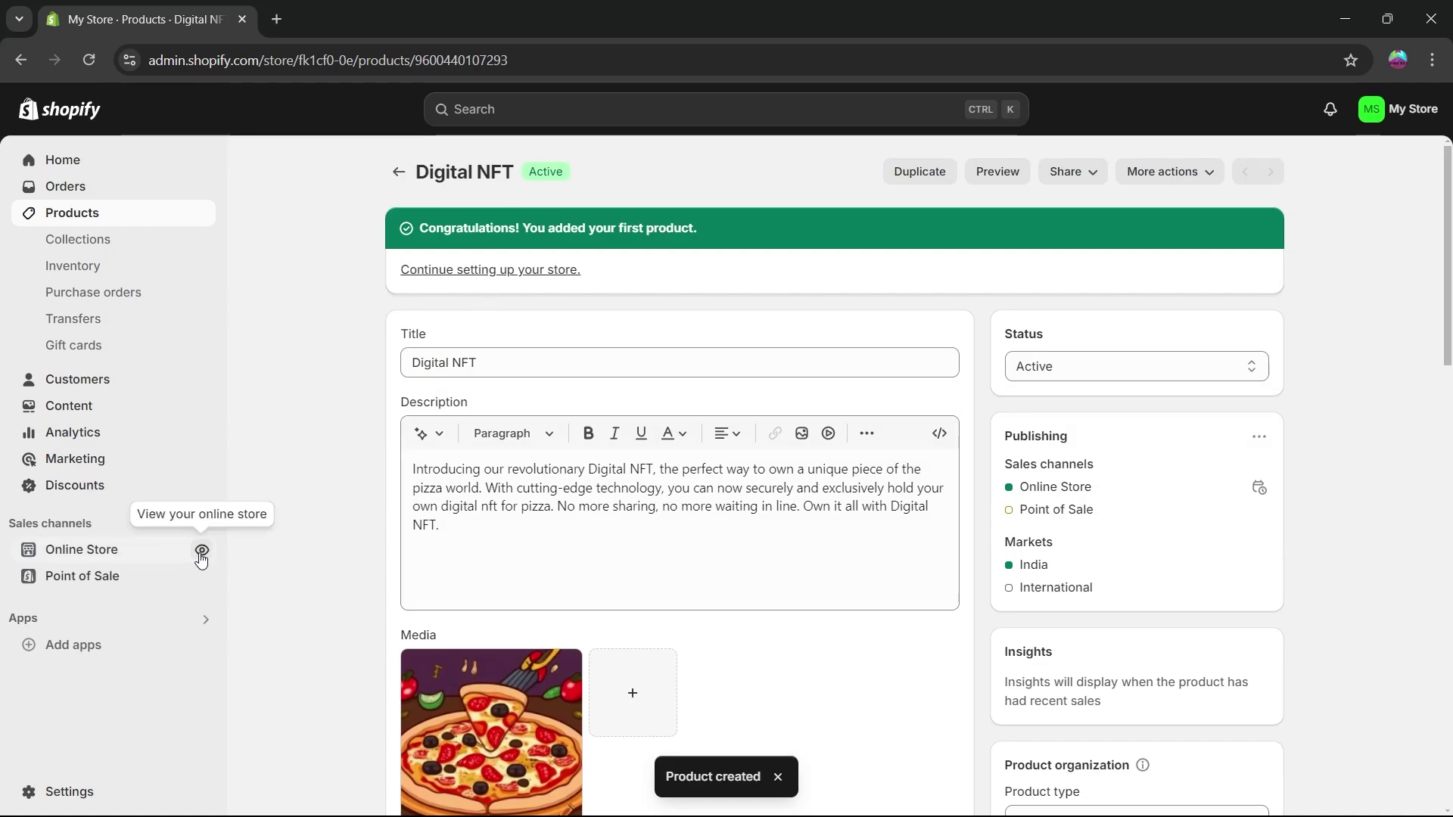
Step: View the online store and examine the new product in its featured products section
left_click(201, 552)
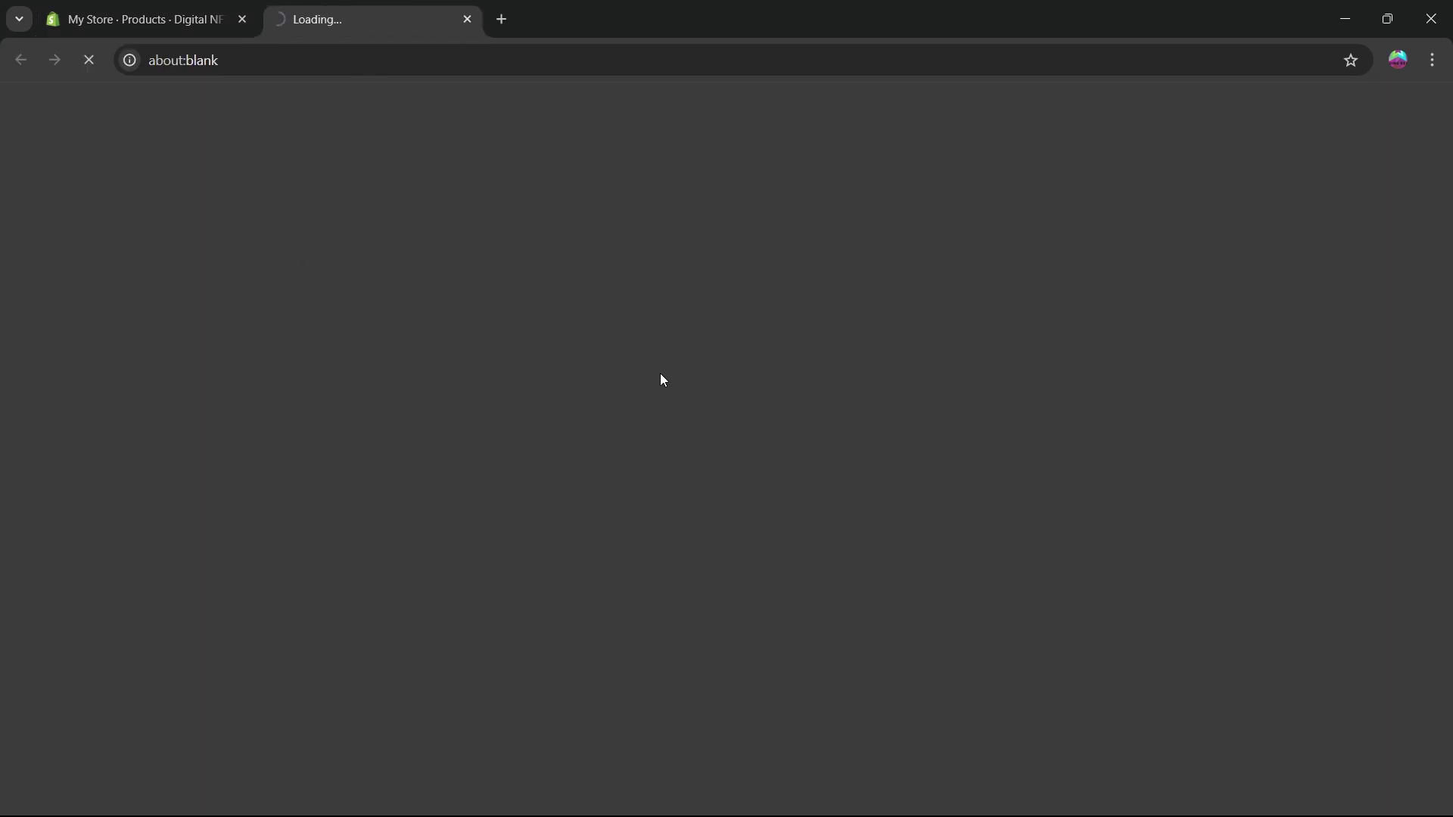
scroll(466, 378, "down", 7)
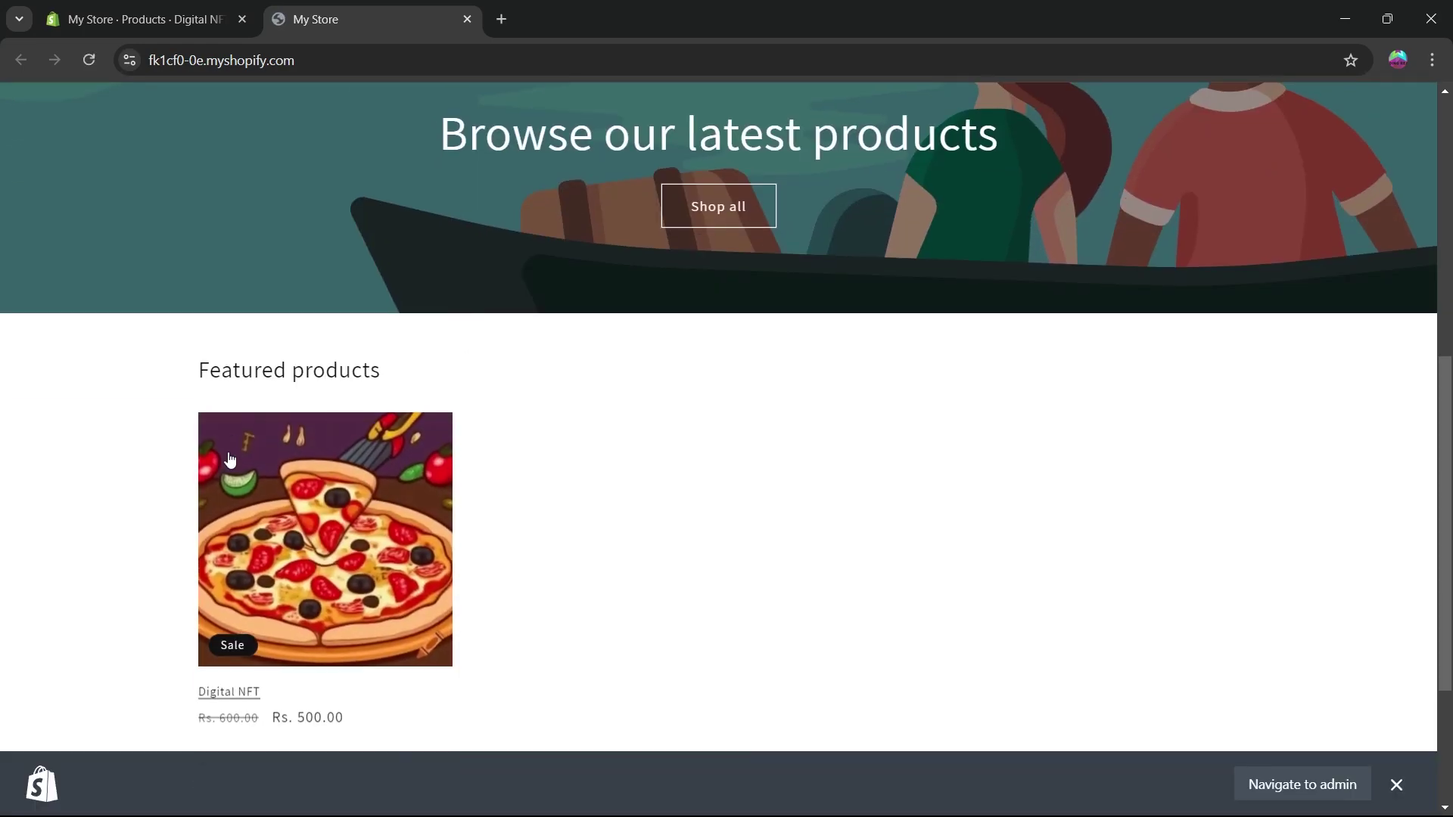
Step: Look over the rest of the storefront home page and close it to return to the product in the admin
scroll(230, 460, "down", 3)
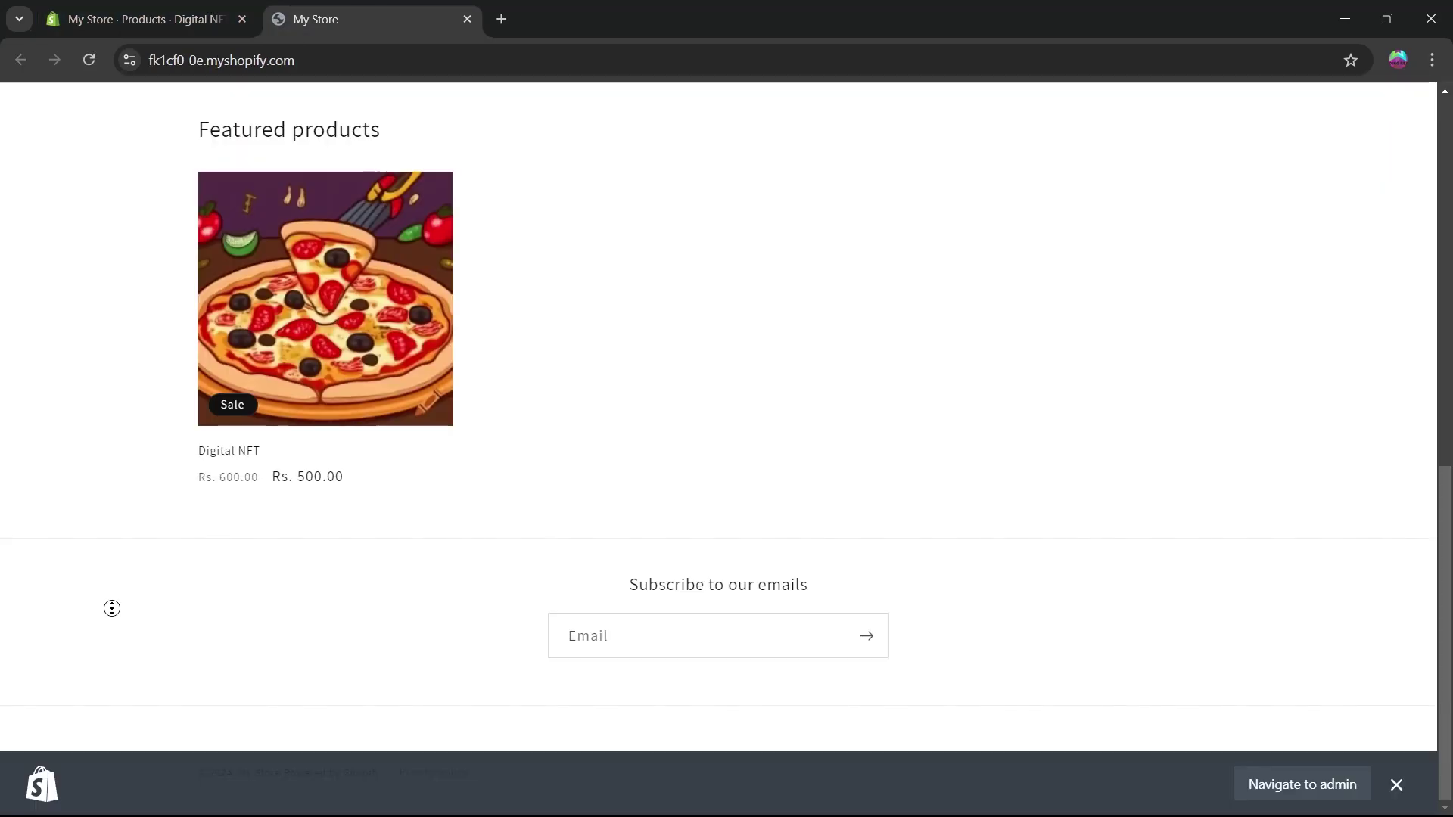
scroll(112, 609, "up", 10)
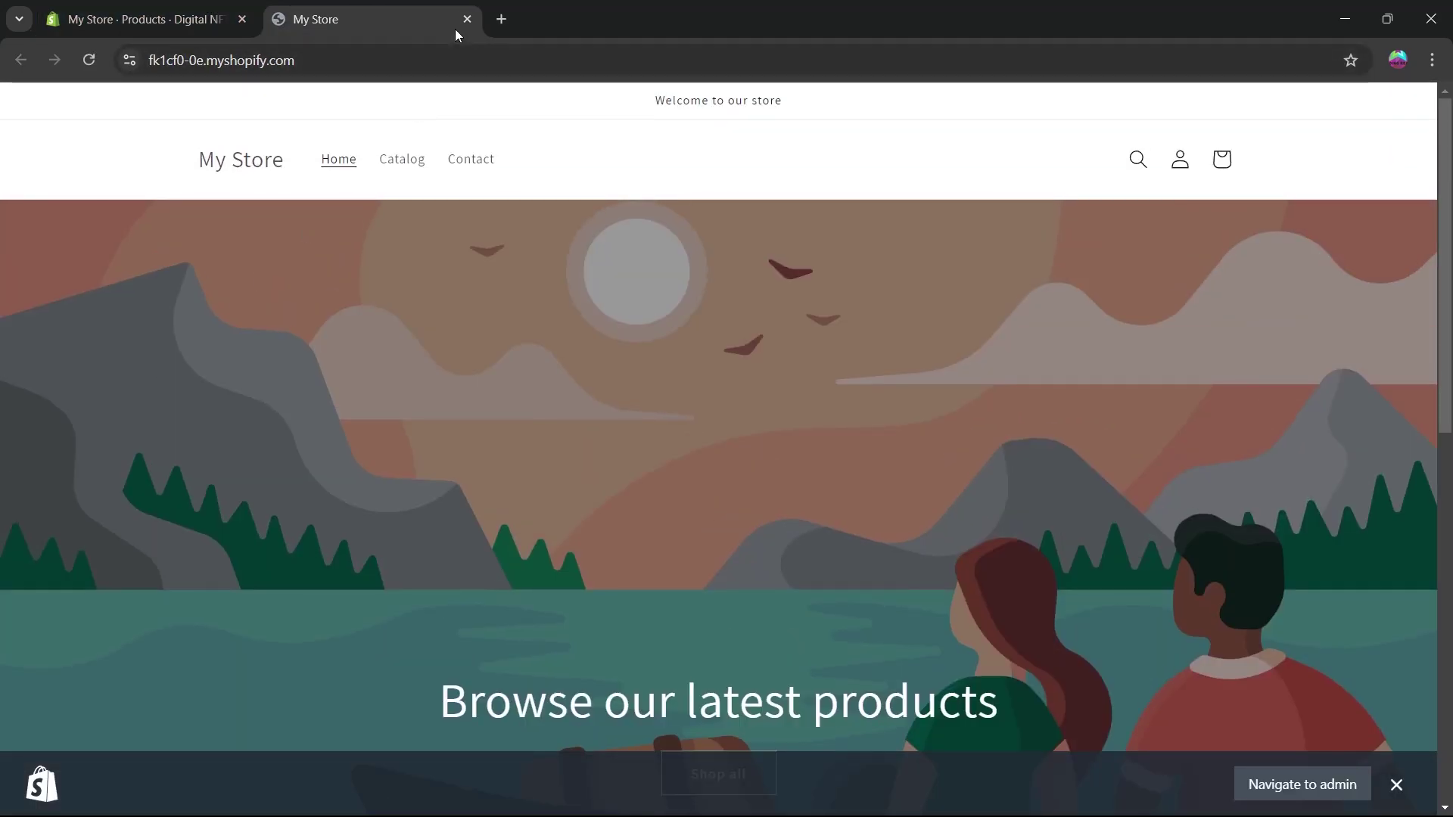
left_click(467, 19)
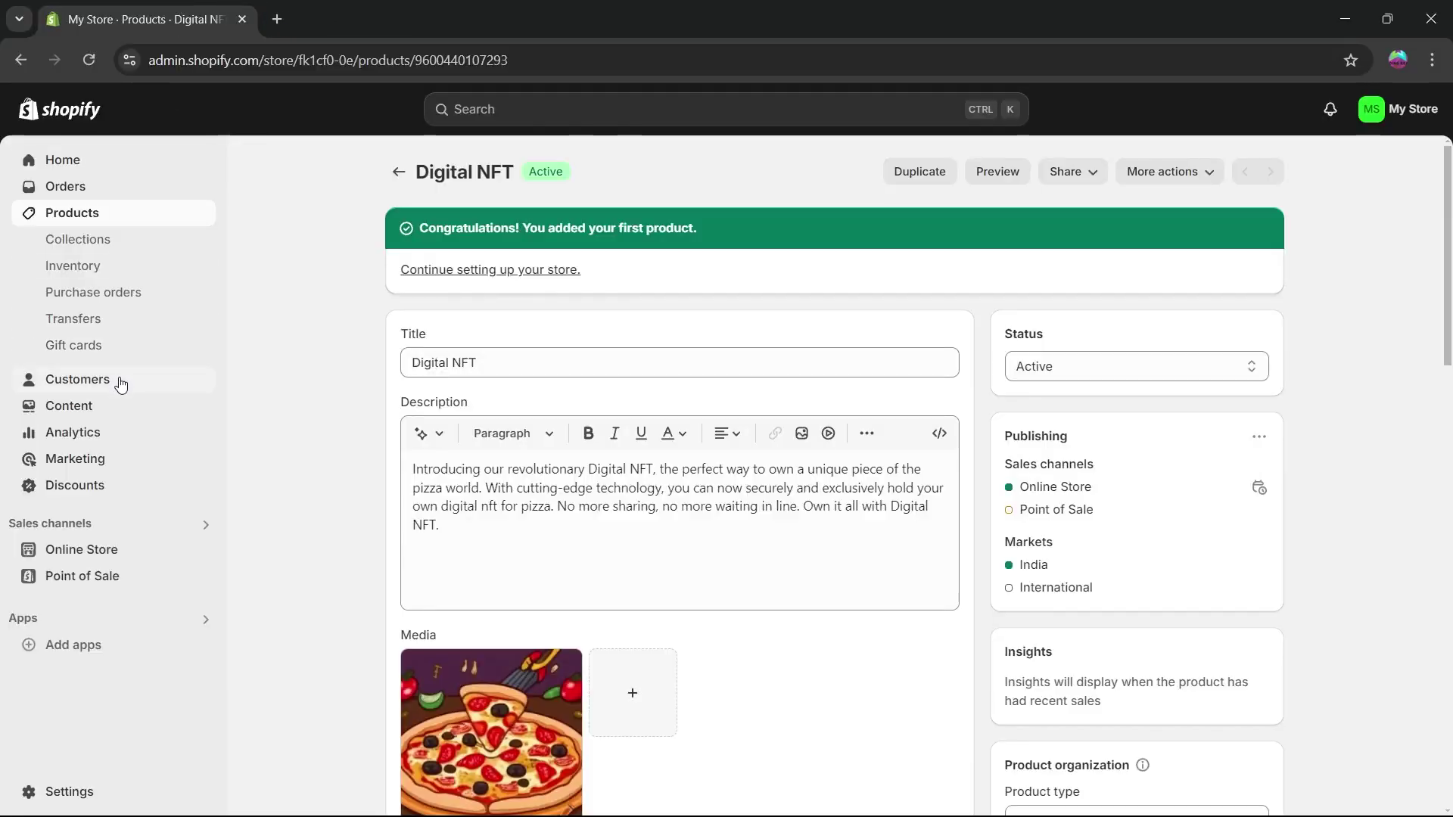
Step: Open the online store's current Dawn theme for customization, view its home page sections, and return to the theme list
left_click(74, 551)
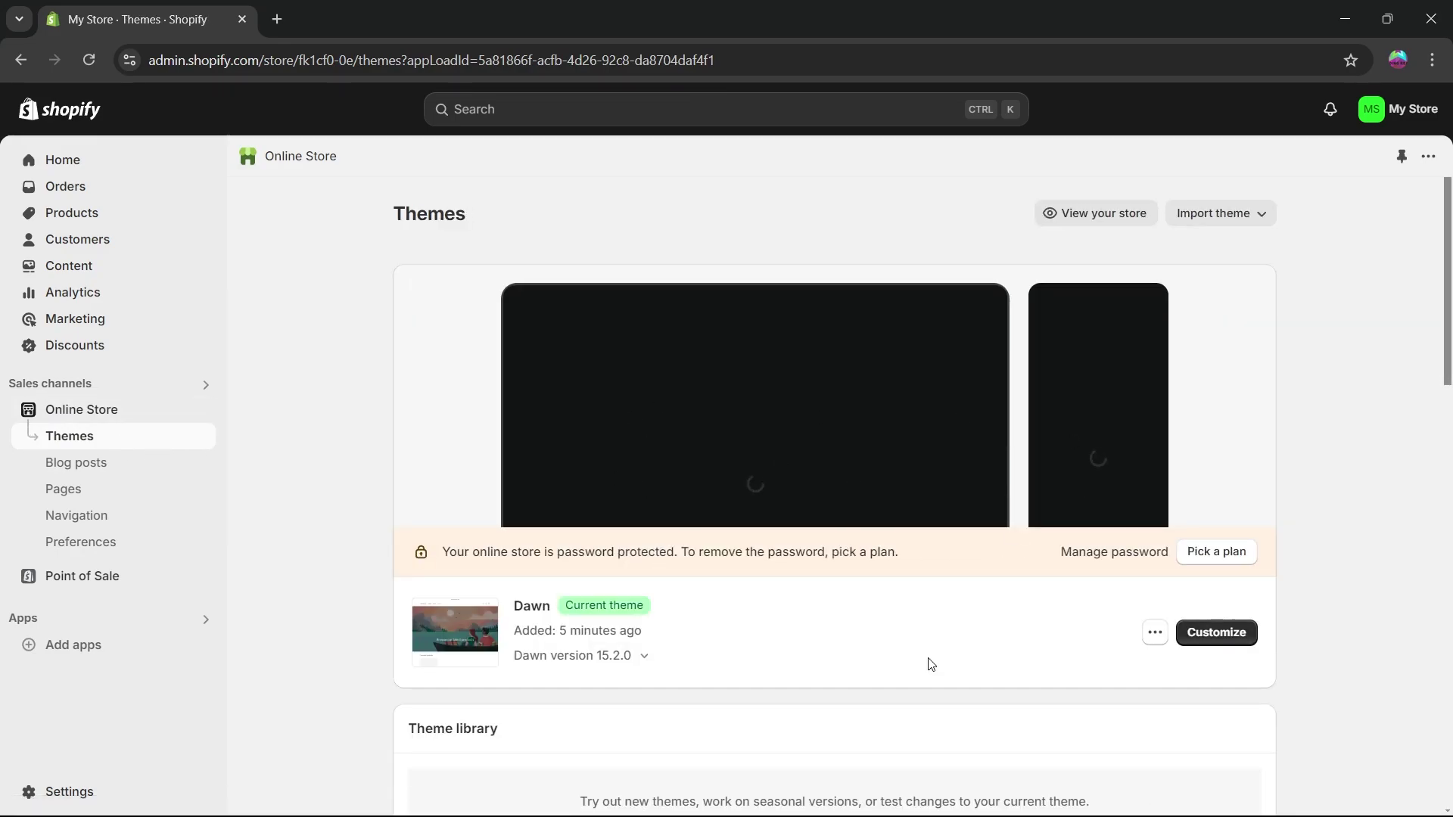
left_click(1214, 632)
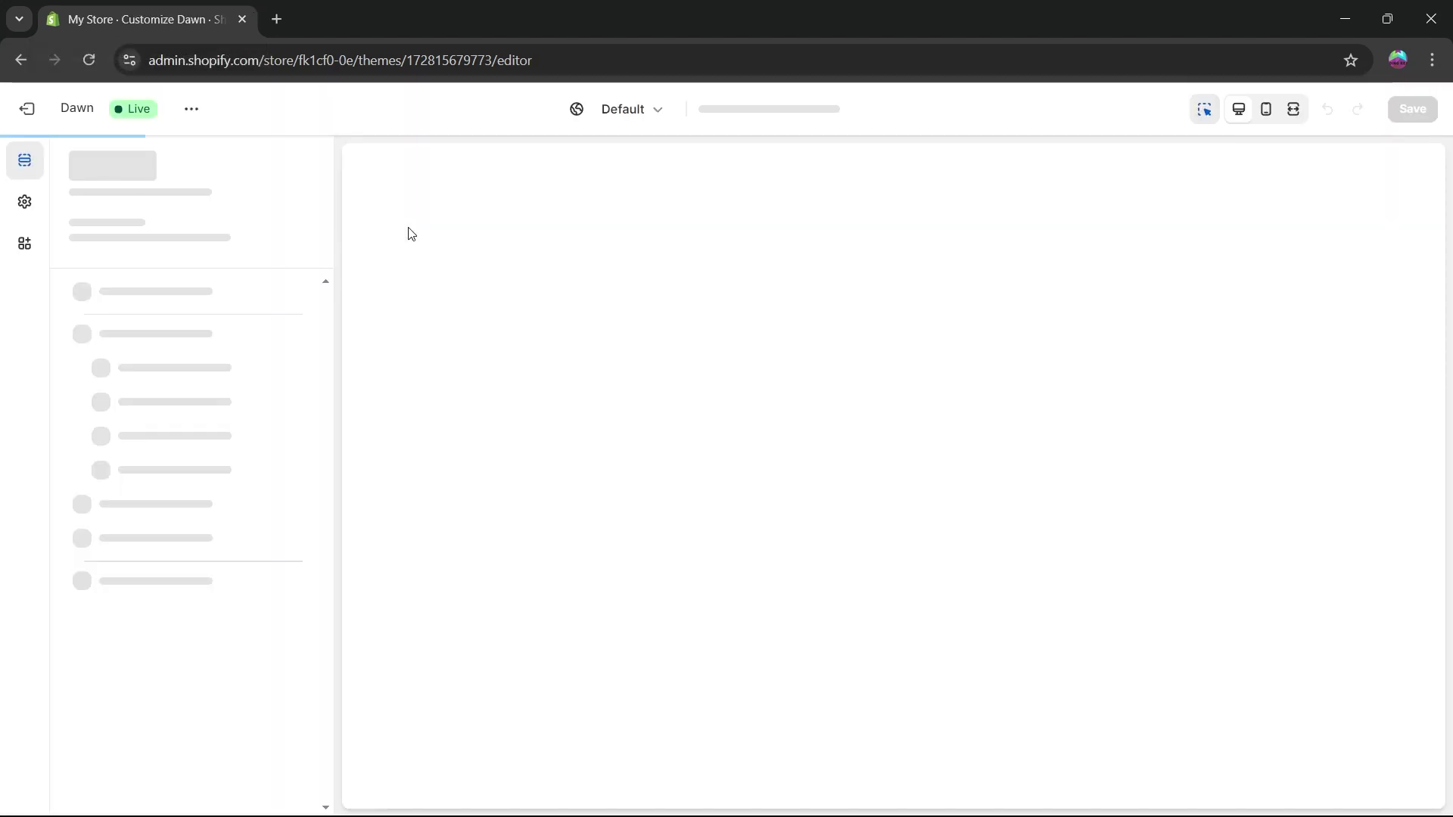
scroll(424, 269, "down", 1)
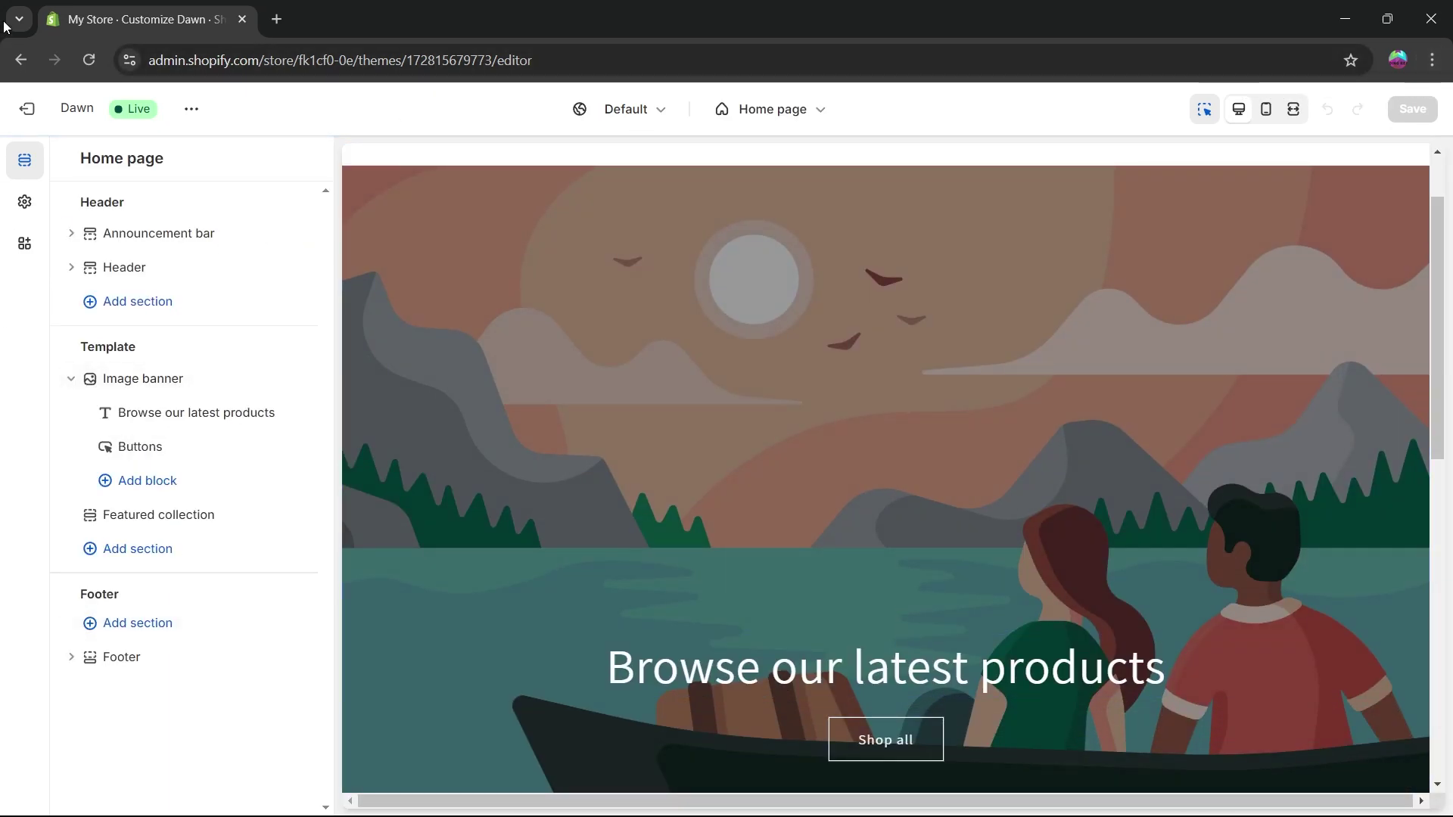
left_click(30, 107)
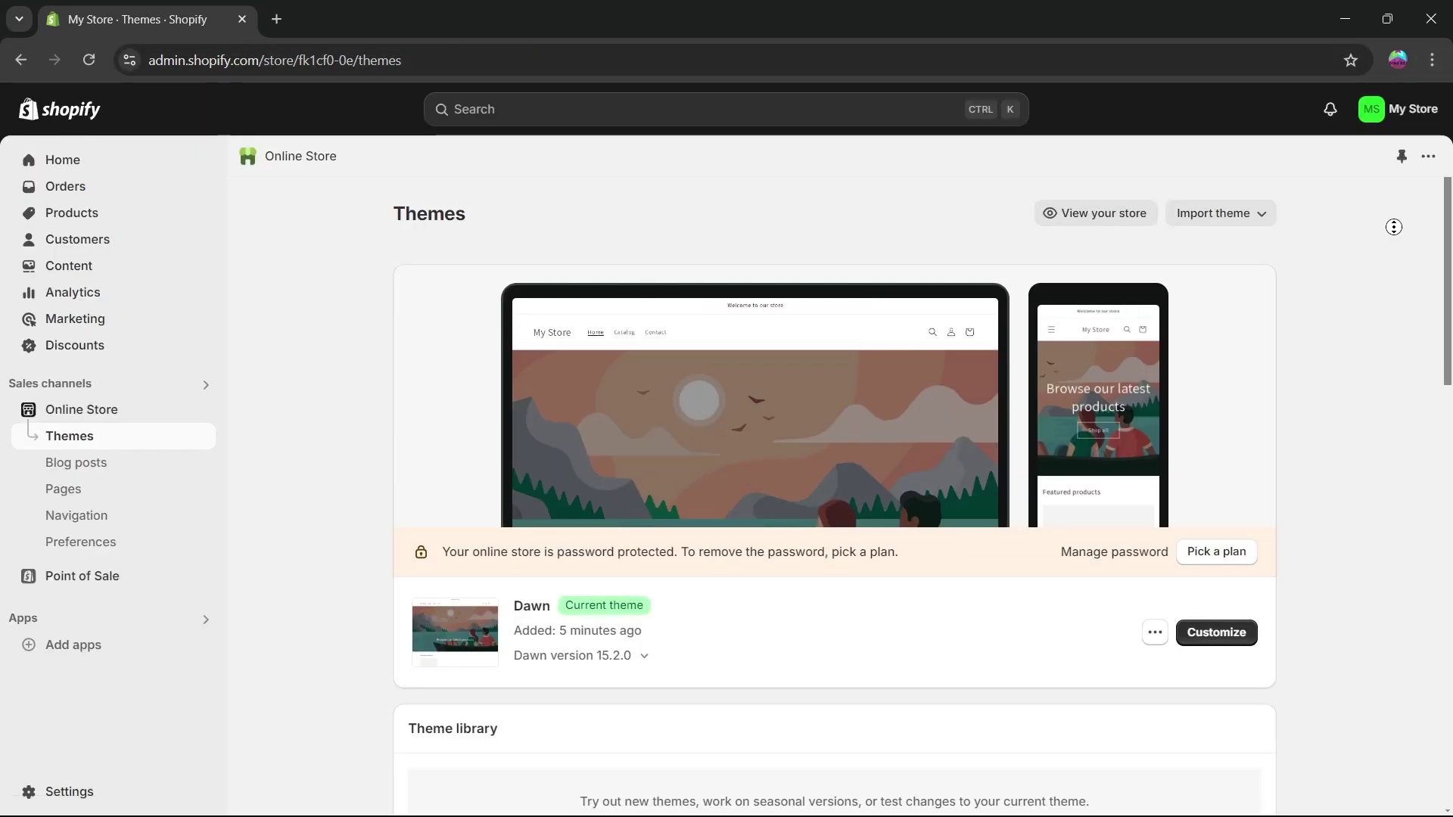
Step: Browse the free themes offered below the theme library, such as Sense and Taste
scroll(1378, 306, "down", 15)
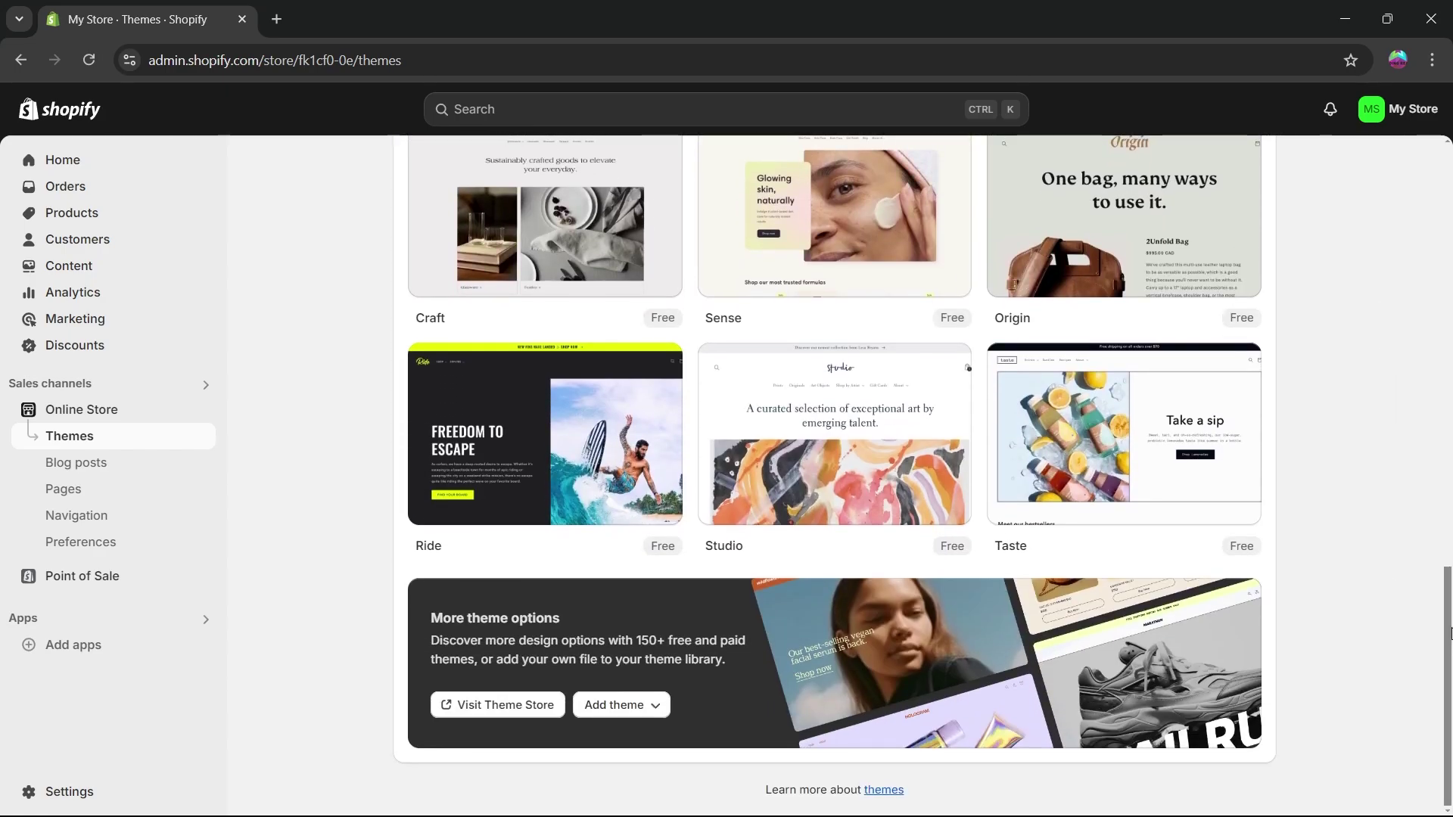
left_click_drag(1449, 634, 1449, 553)
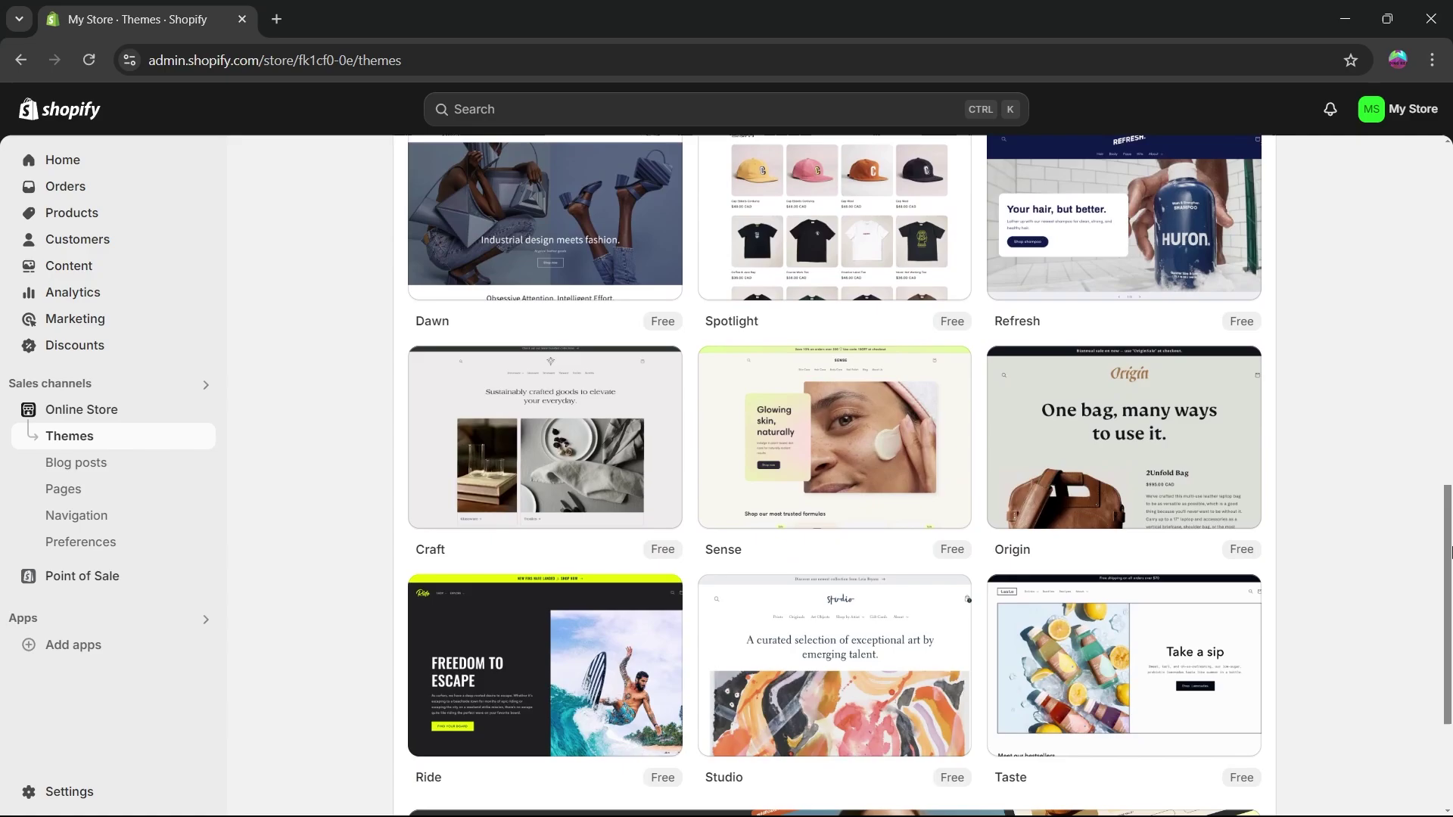
mouse_move(843, 371)
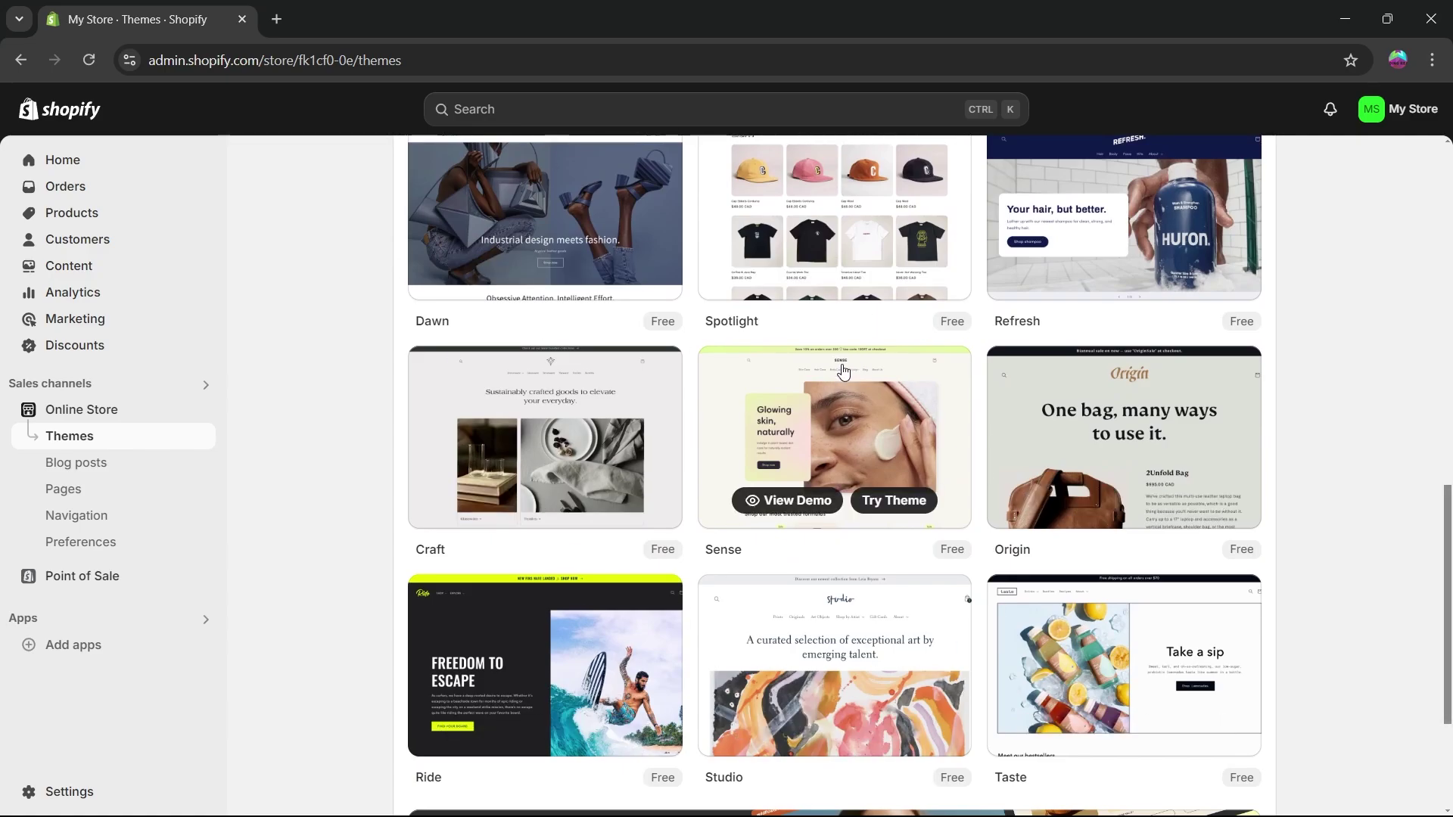
scroll(843, 371, "up", 5)
scroll(908, 605, "down", 8)
mouse_move(1042, 511)
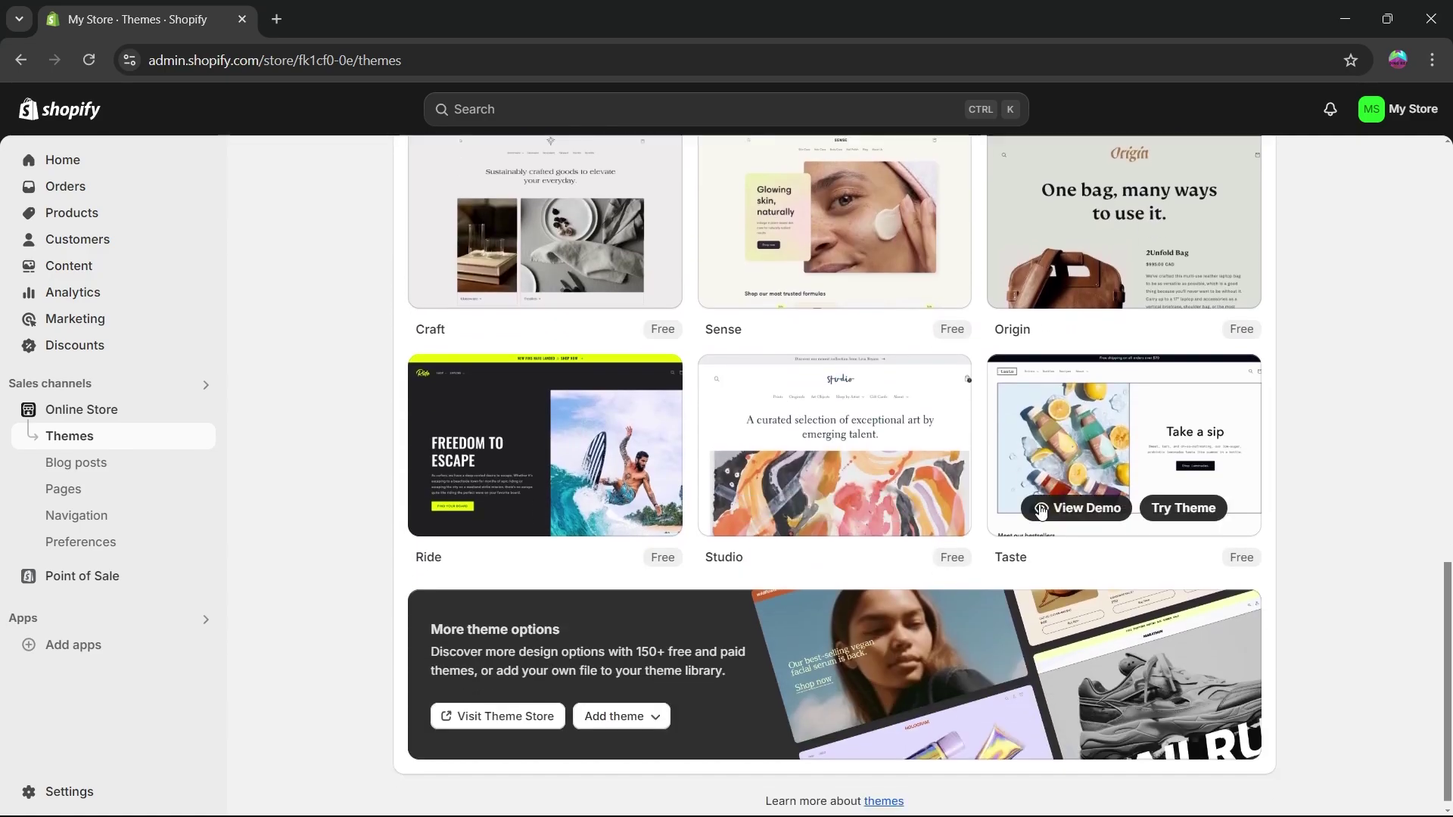
Step: Visit the Theme Store, examine its themes and its price, industry, catalog size and feature filters, and return to the admin
left_click(506, 714)
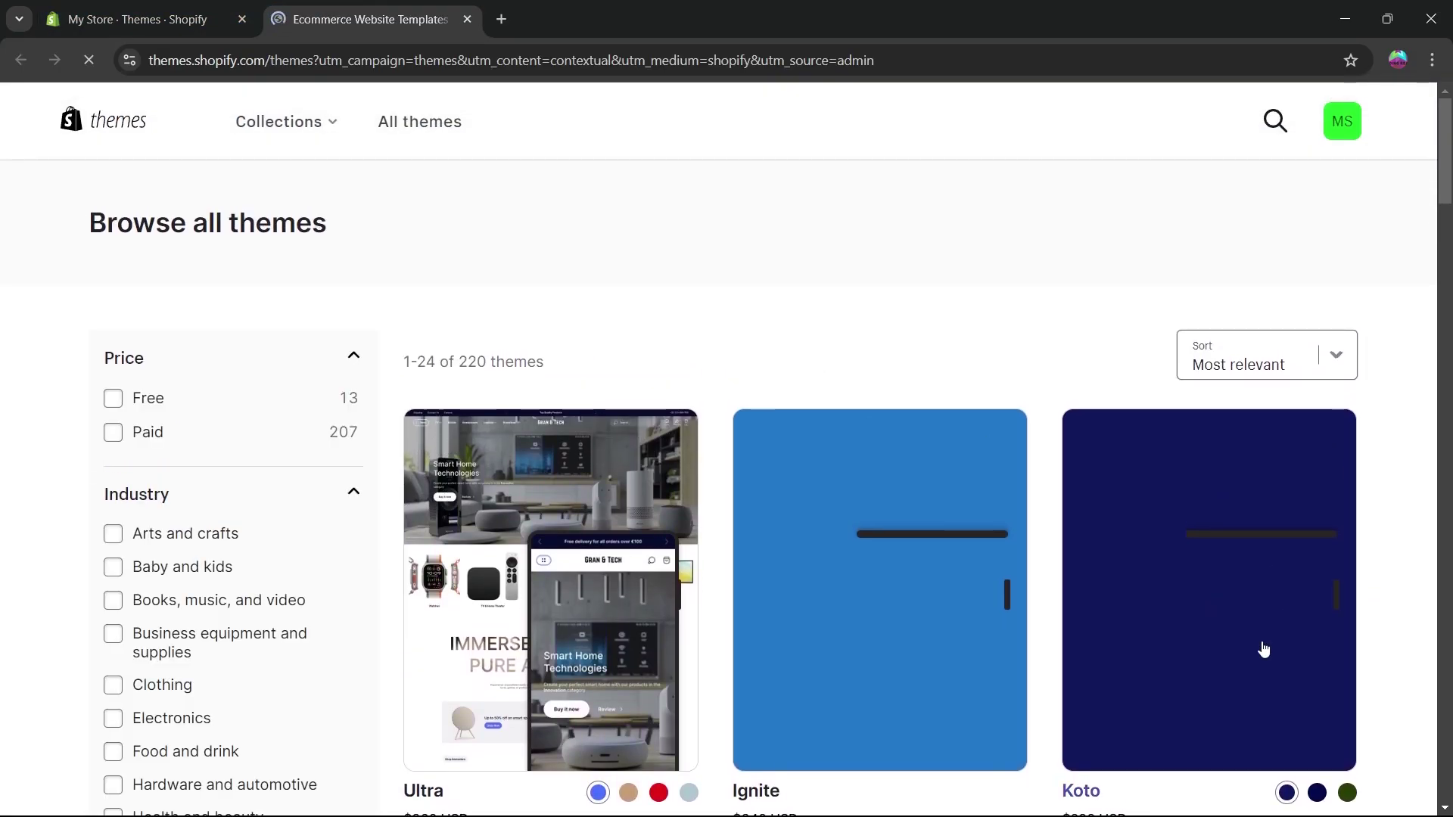
scroll(866, 506, "down", 12)
scroll(335, 467, "up", 9)
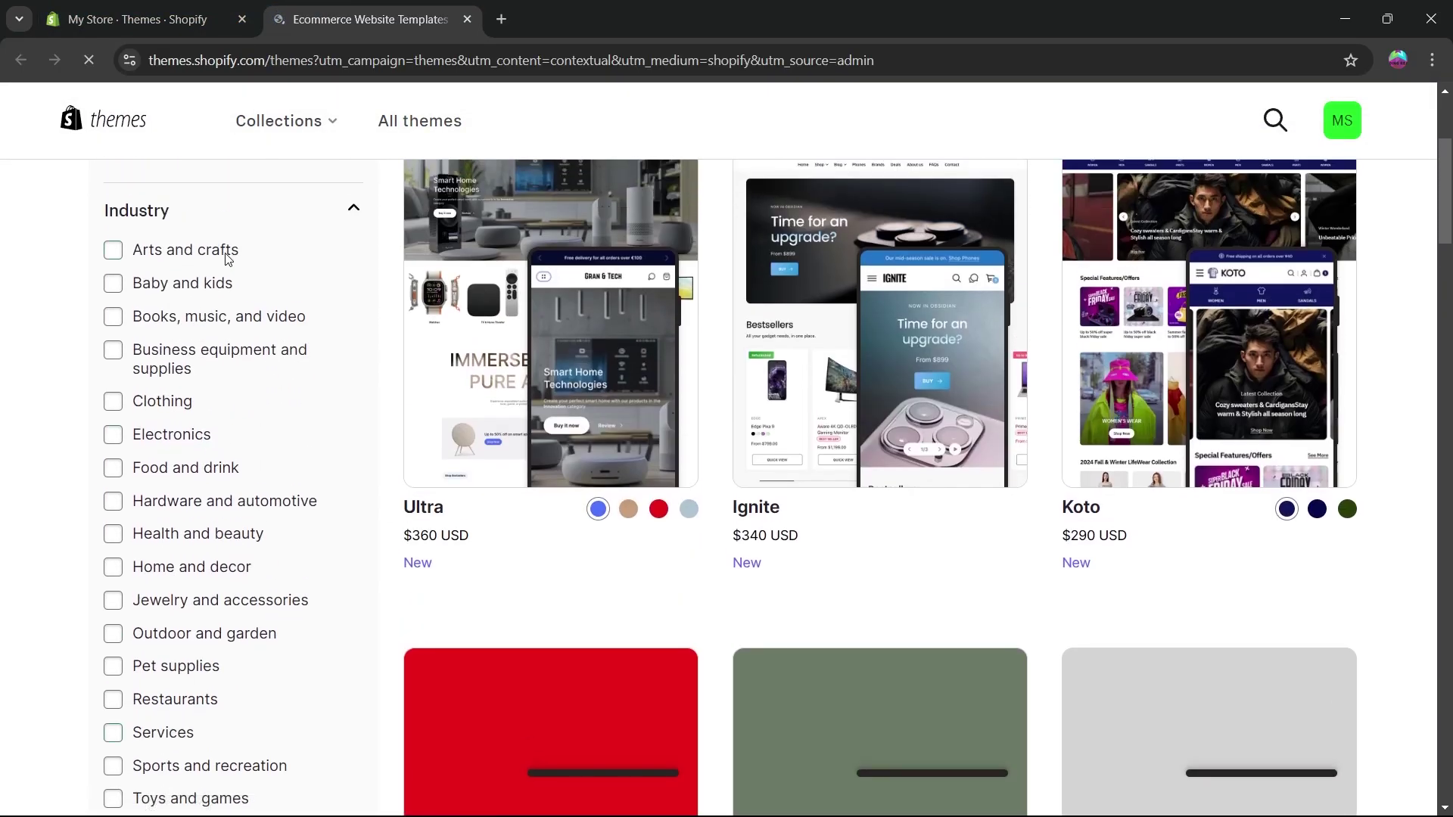
scroll(174, 472, "down", 3)
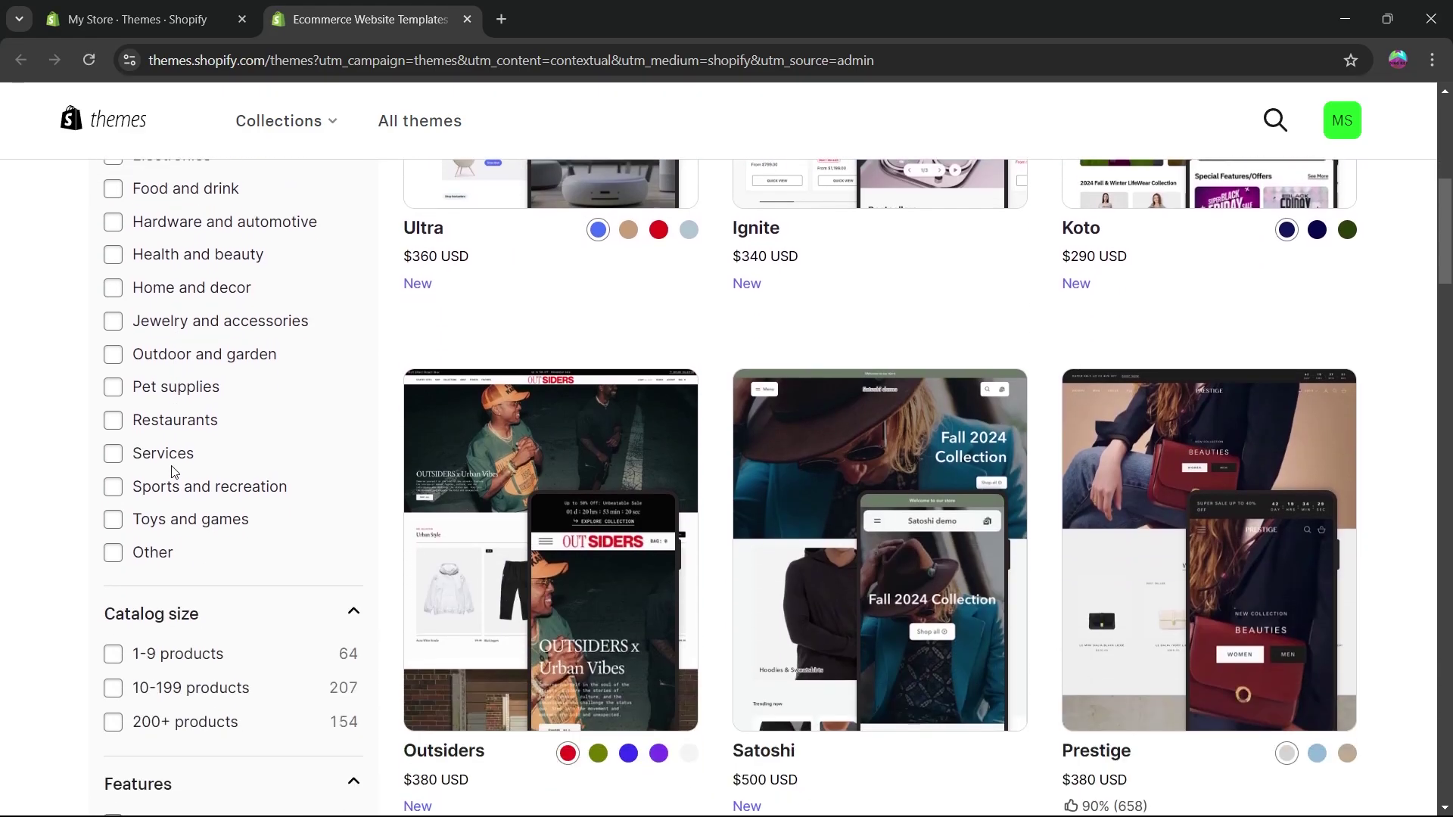
scroll(270, 535, "down", 5)
scroll(224, 392, "up", 3)
scroll(25, 388, "down", 1)
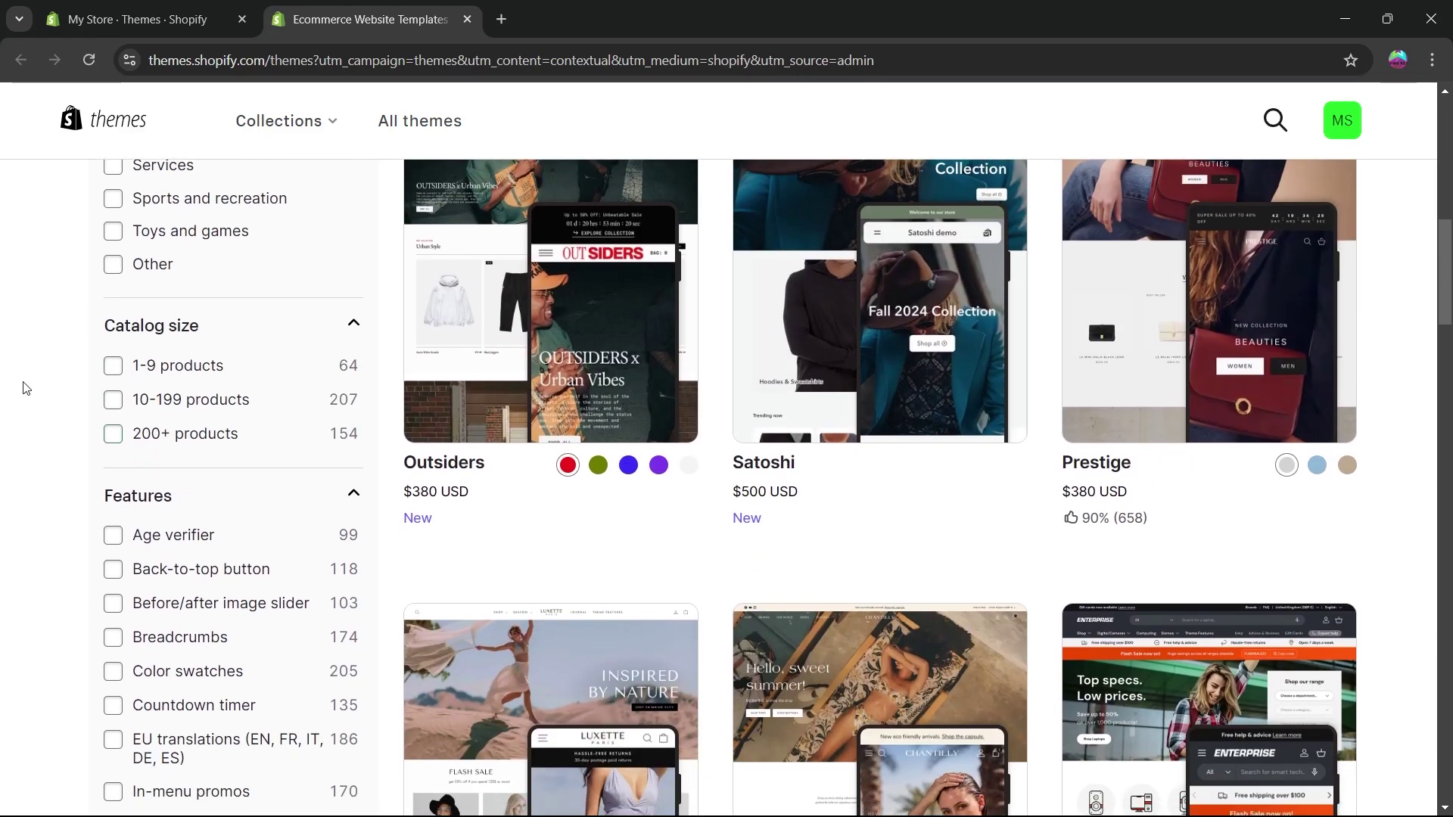
scroll(53, 454, "down", 10)
middle_click(52, 545)
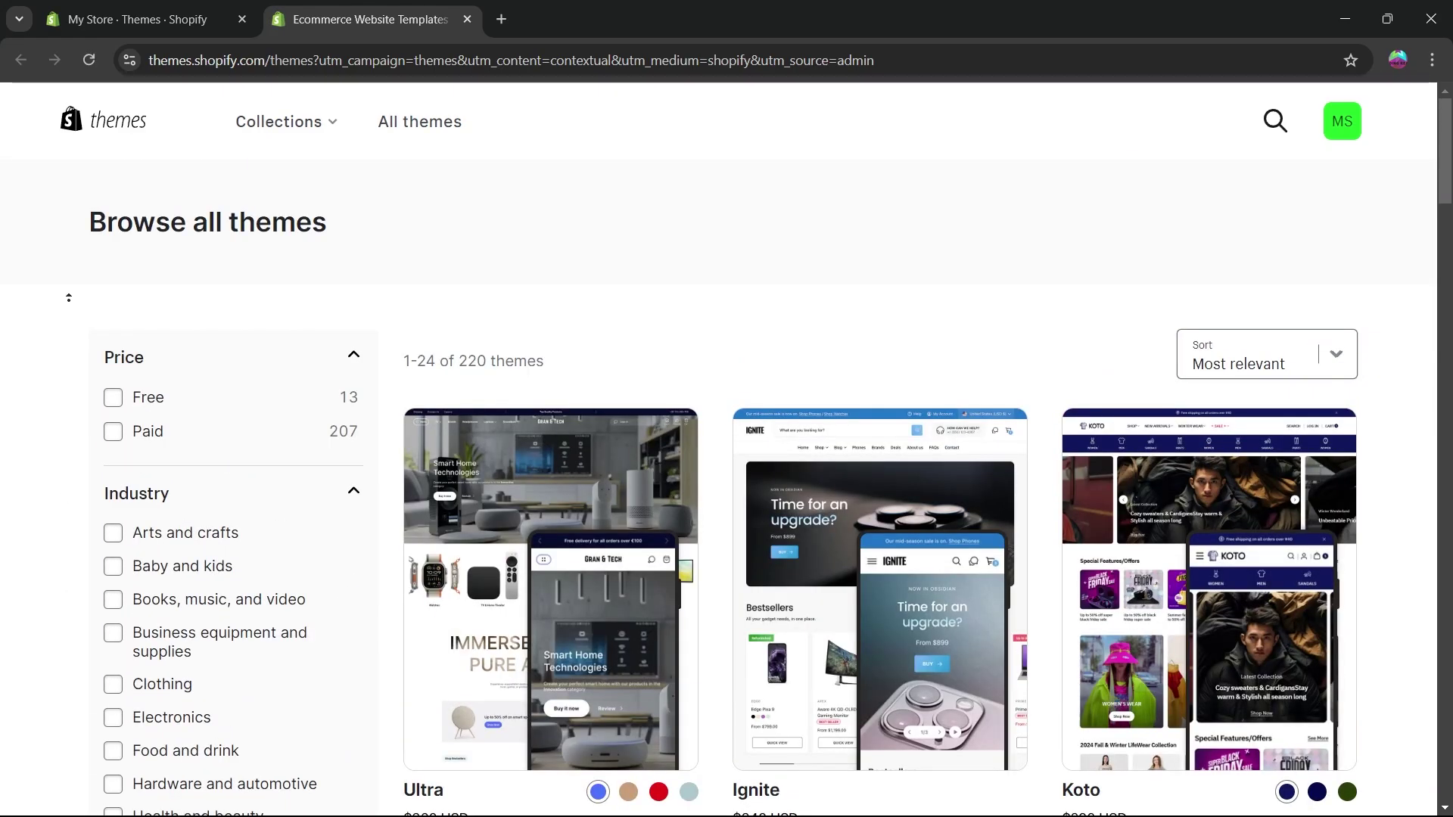
middle_click(68, 298)
scroll(1054, 574, "down", 6)
scroll(1054, 574, "up", 6)
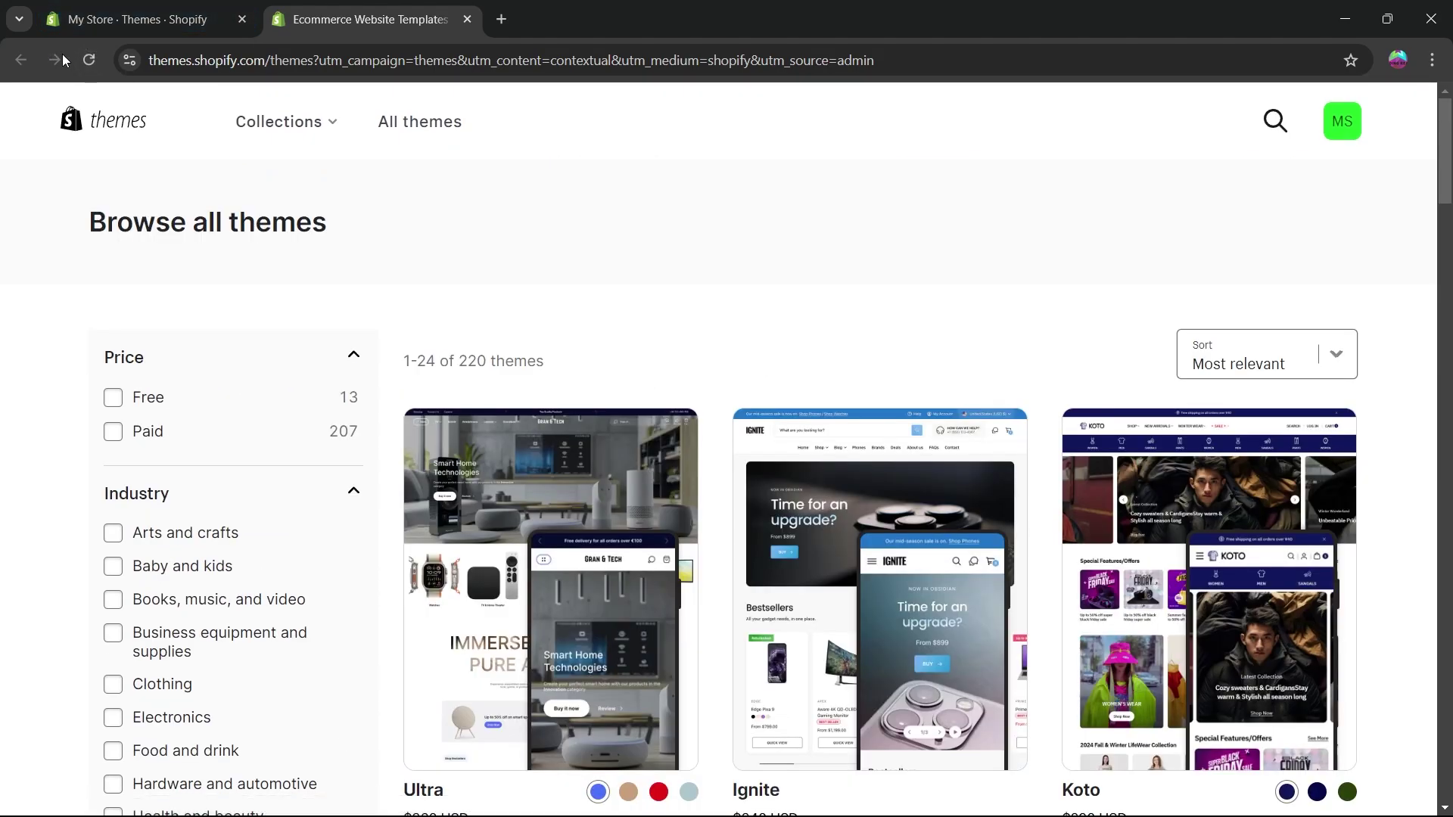
left_click(470, 23)
Step: Try the free Taste theme on the store and open it in the theme editor
mouse_move(1158, 402)
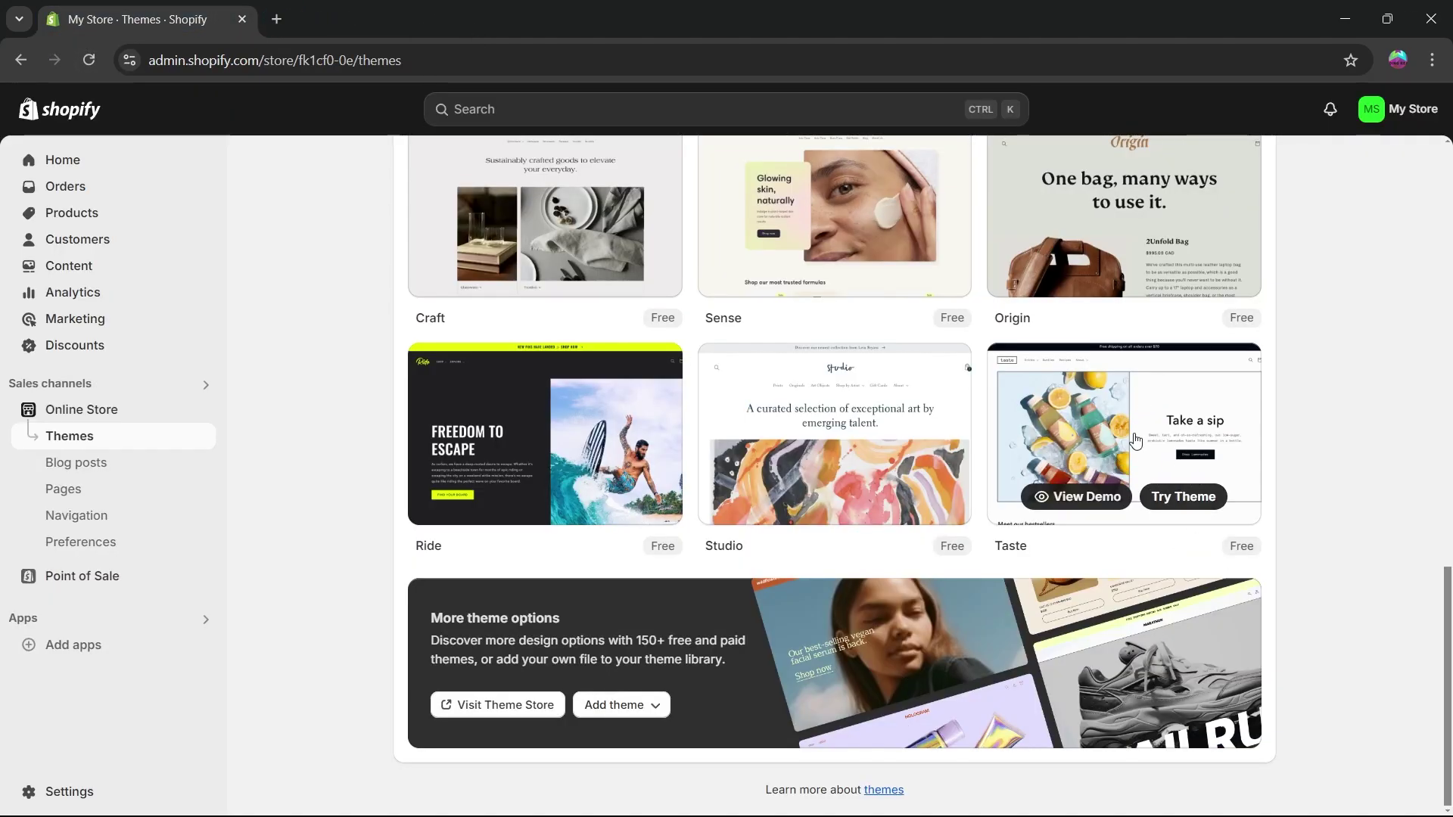
left_click(1193, 498)
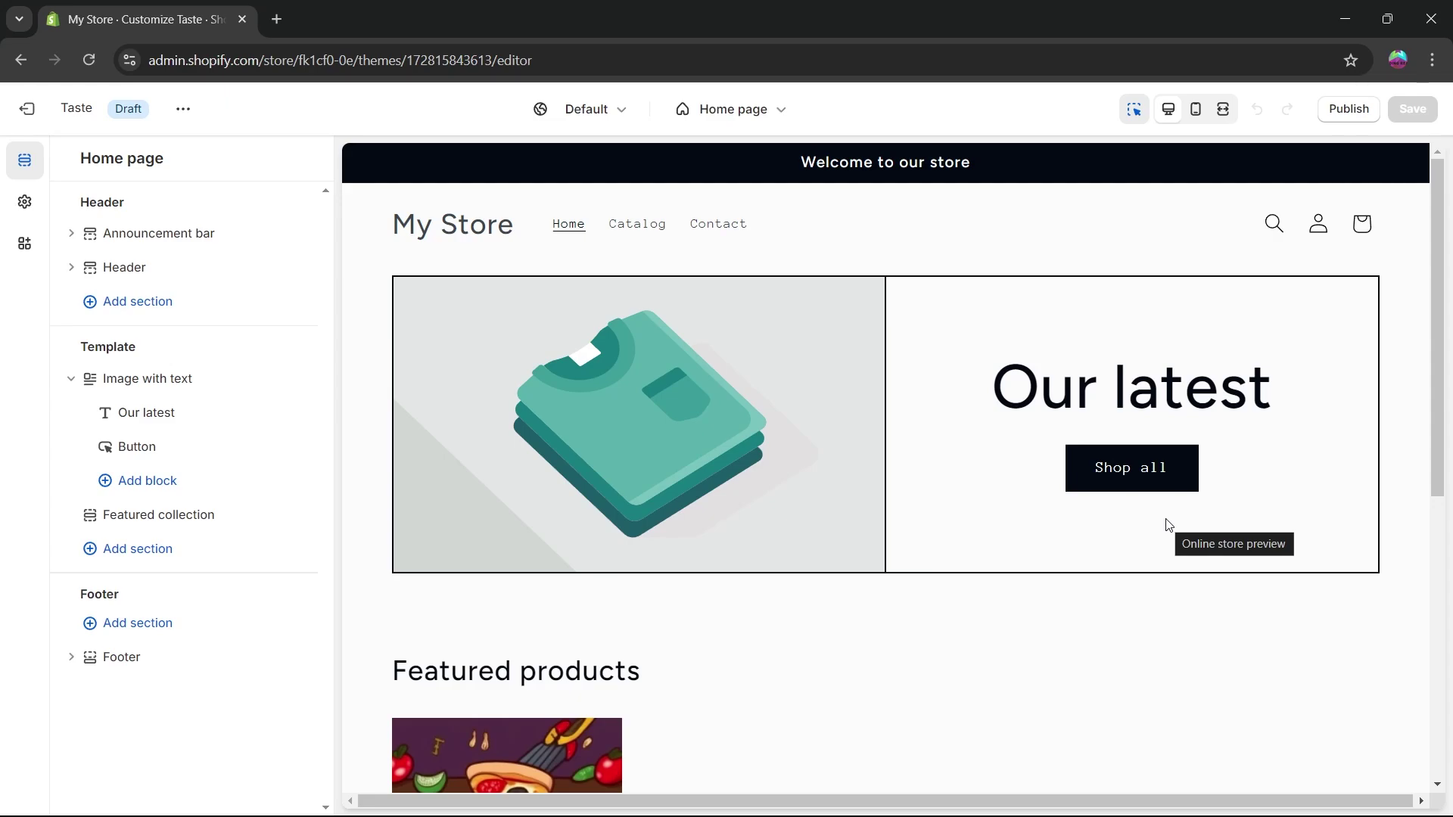
Step: Examine the settings of the home page's Featured collection and Header sections, and return to the section list
left_click(761, 666)
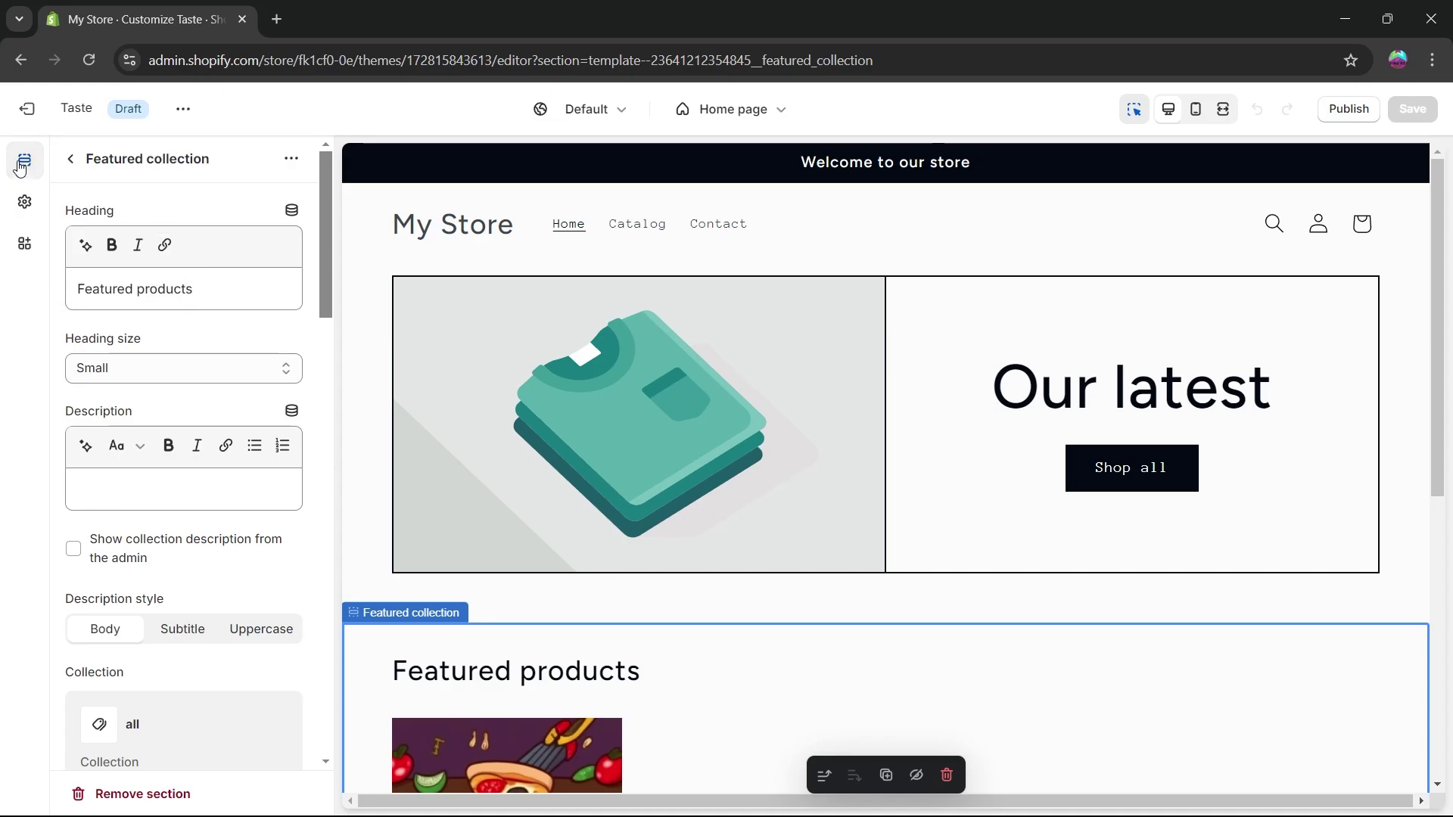
left_click(69, 163)
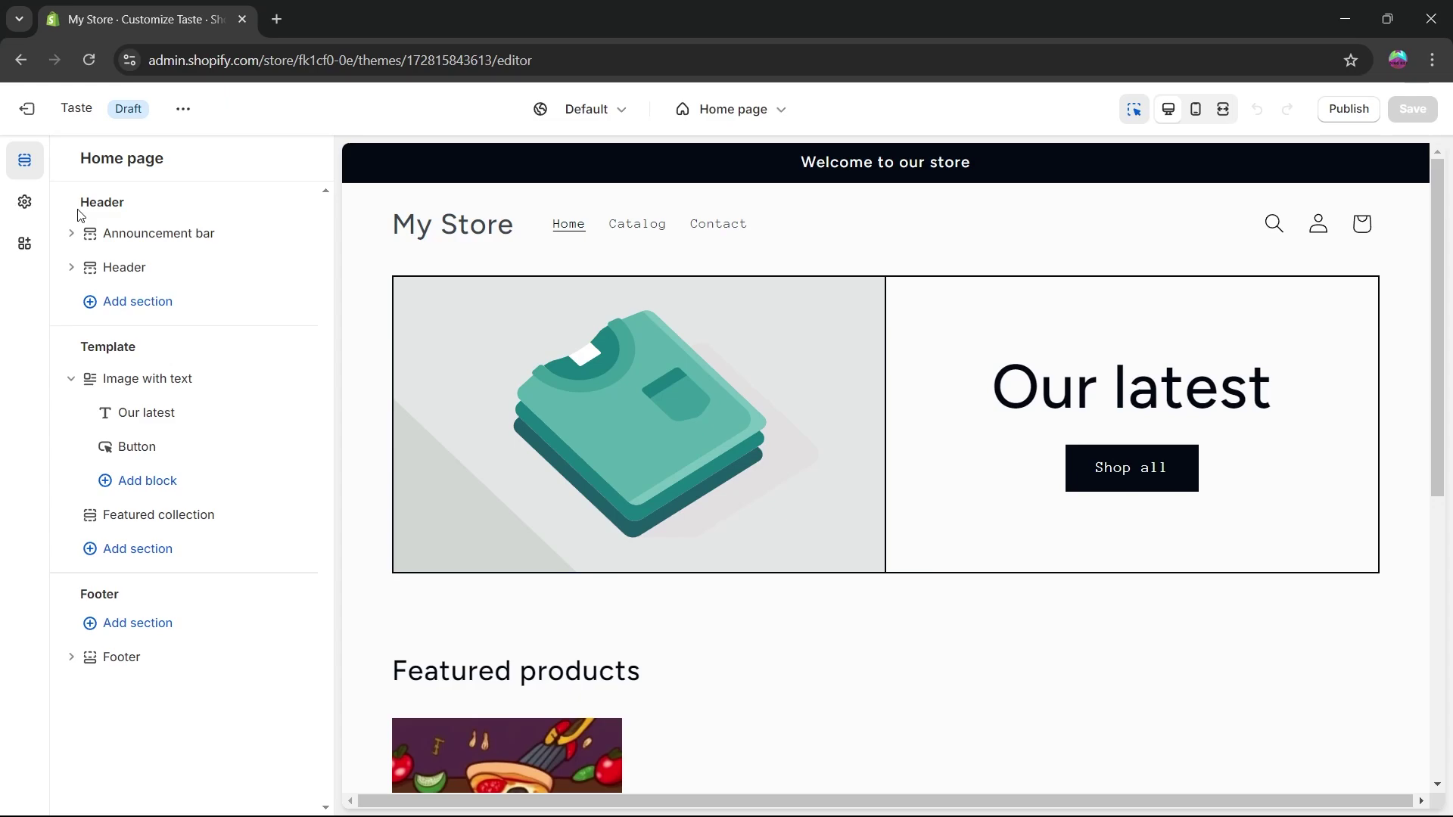
left_click_drag(80, 208, 121, 202)
left_click(927, 246)
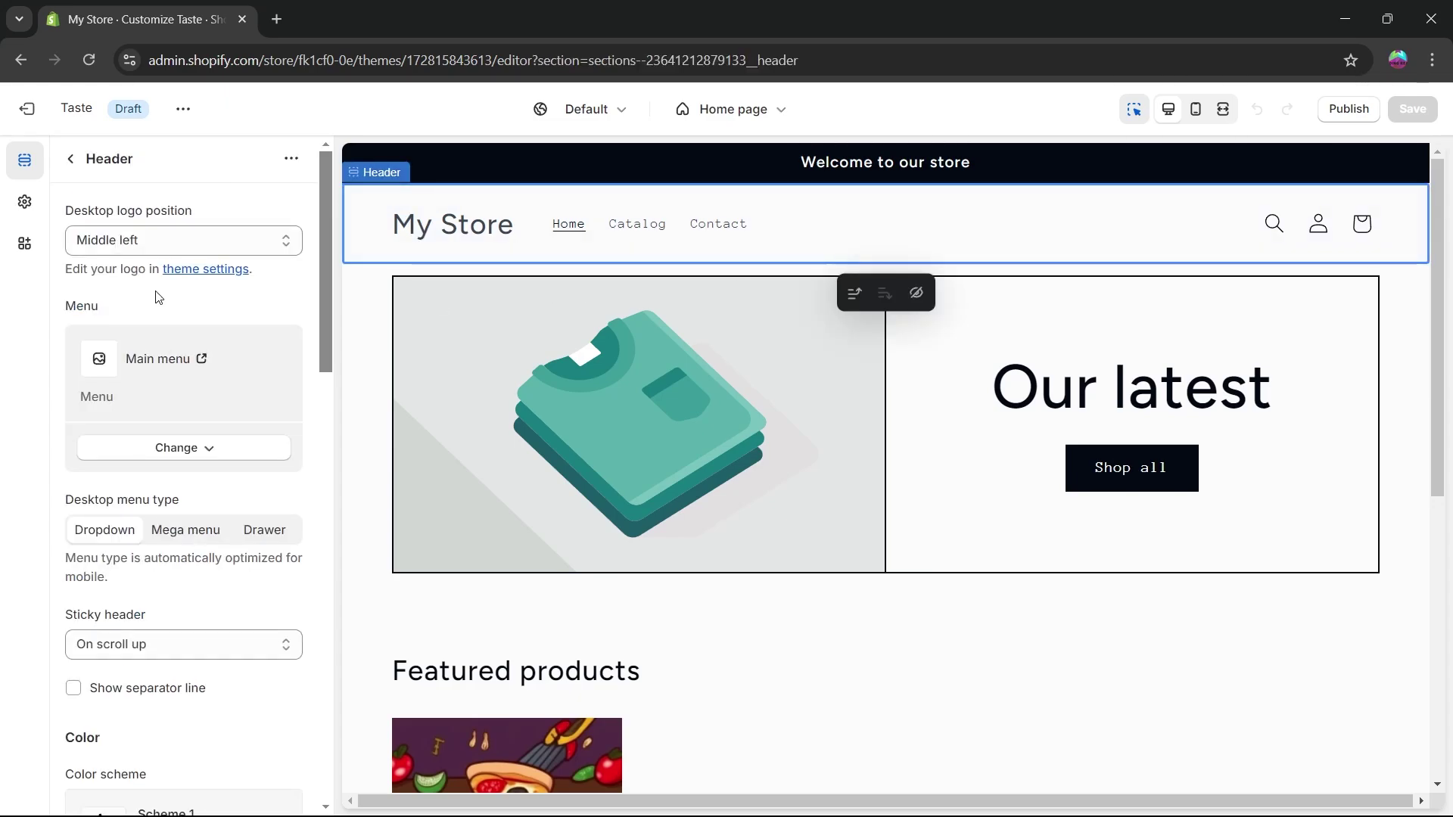
key("Escape")
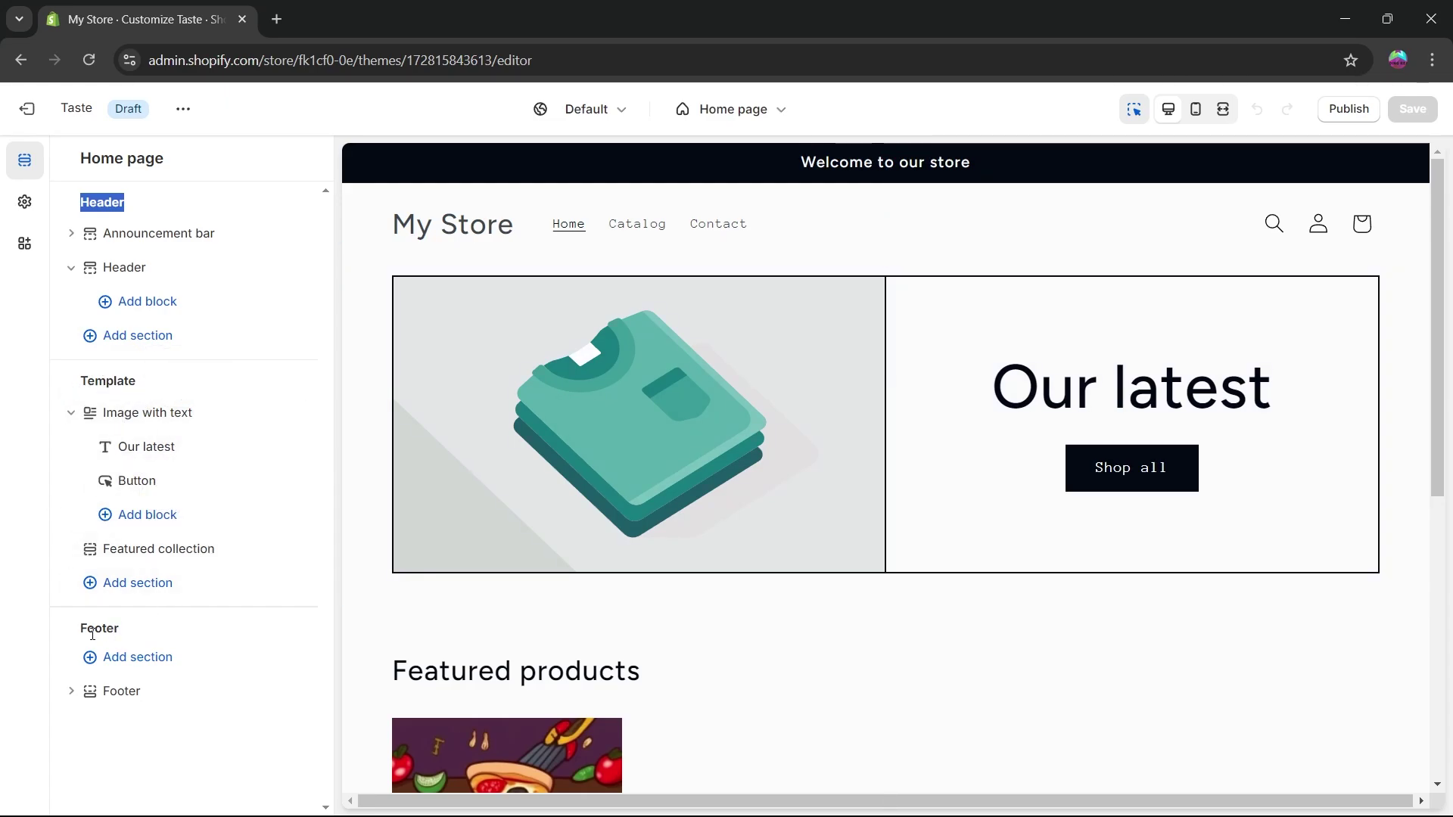
Step: Open the Footer section and review its color scheme, email signup, social media and country selector settings
left_click_drag(1437, 326, 1437, 613)
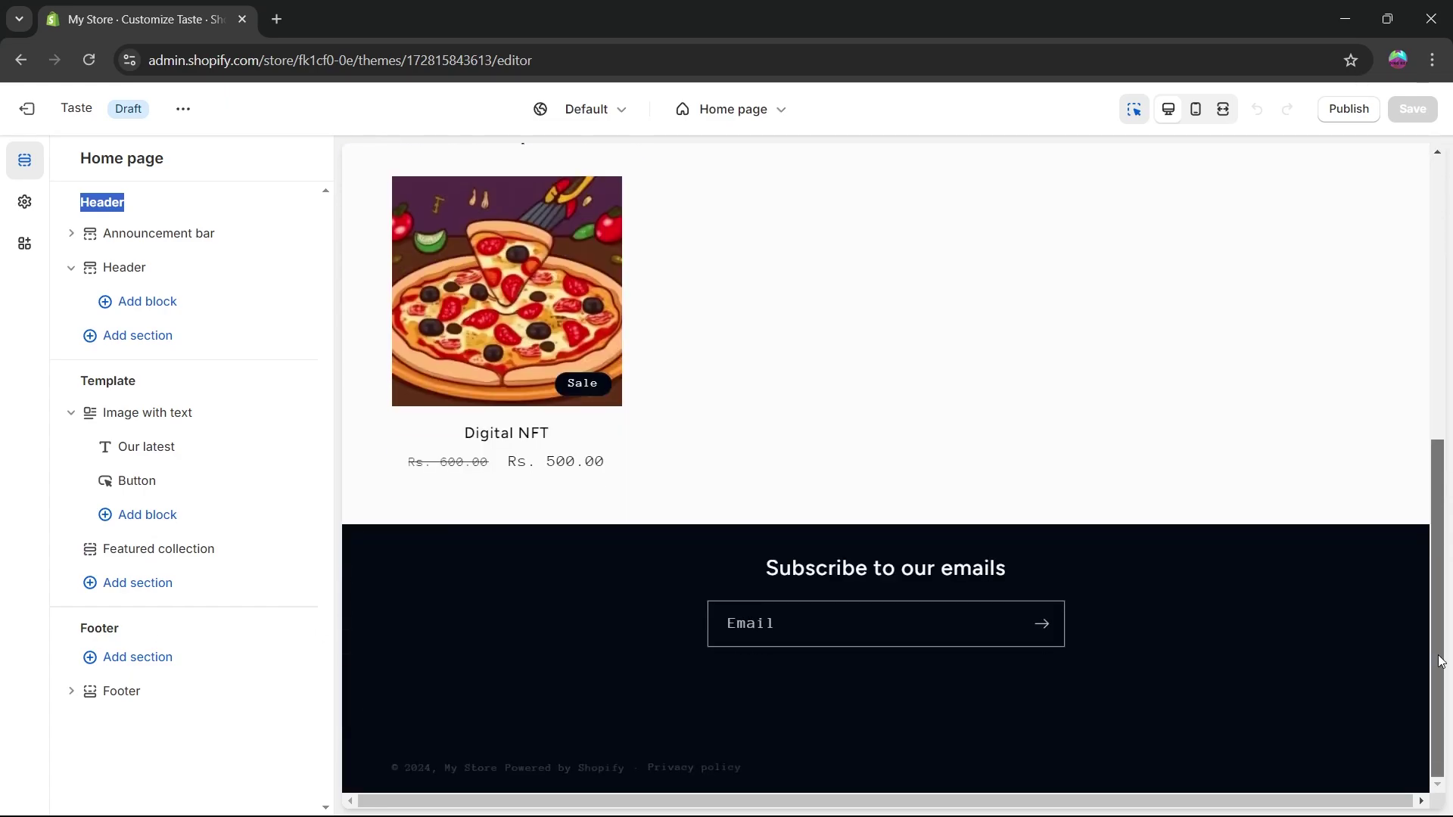
left_click(572, 626)
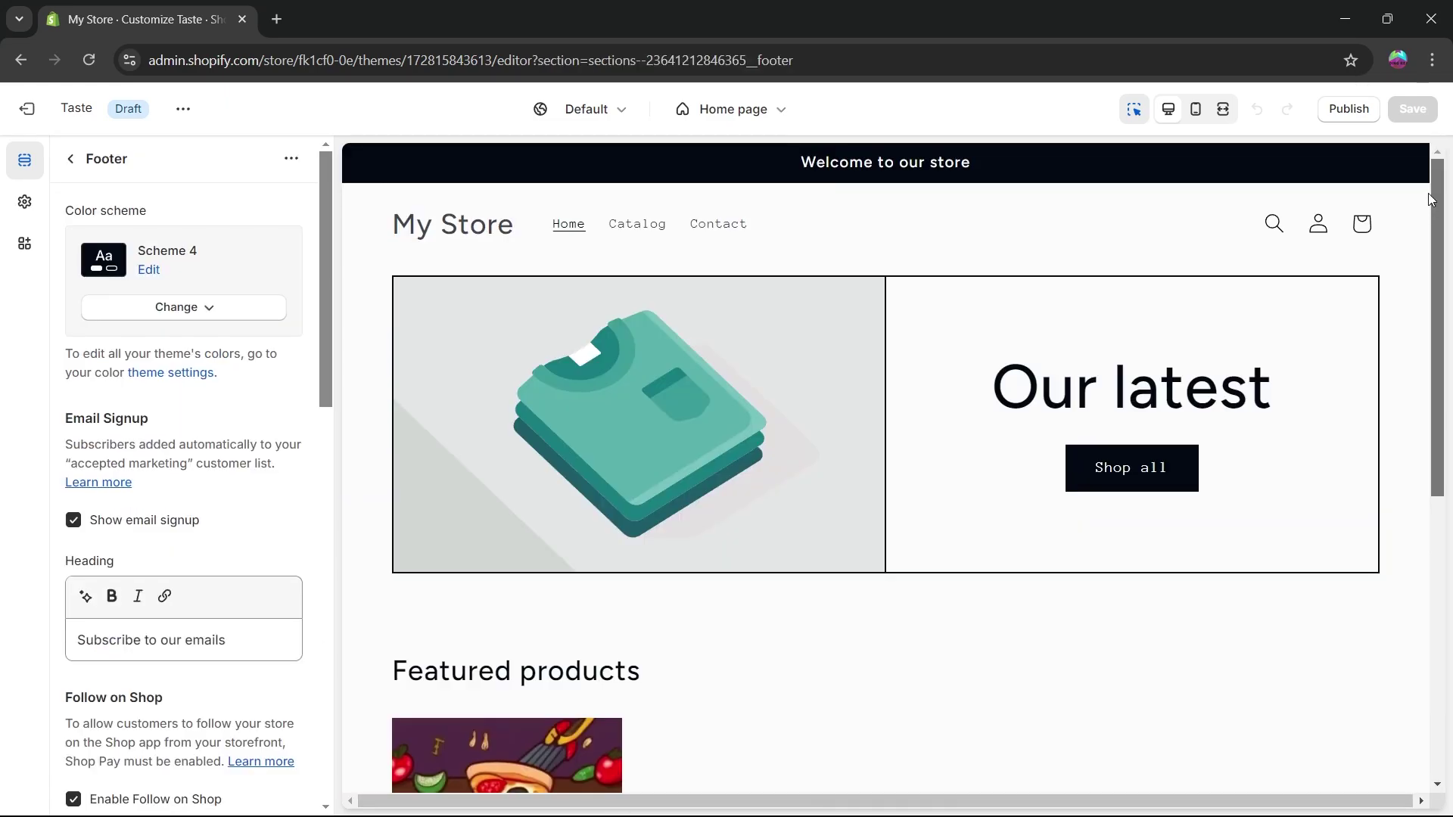
scroll(243, 672, "down", 3)
scroll(685, 697, "down", 3)
scroll(590, 551, "up", 3)
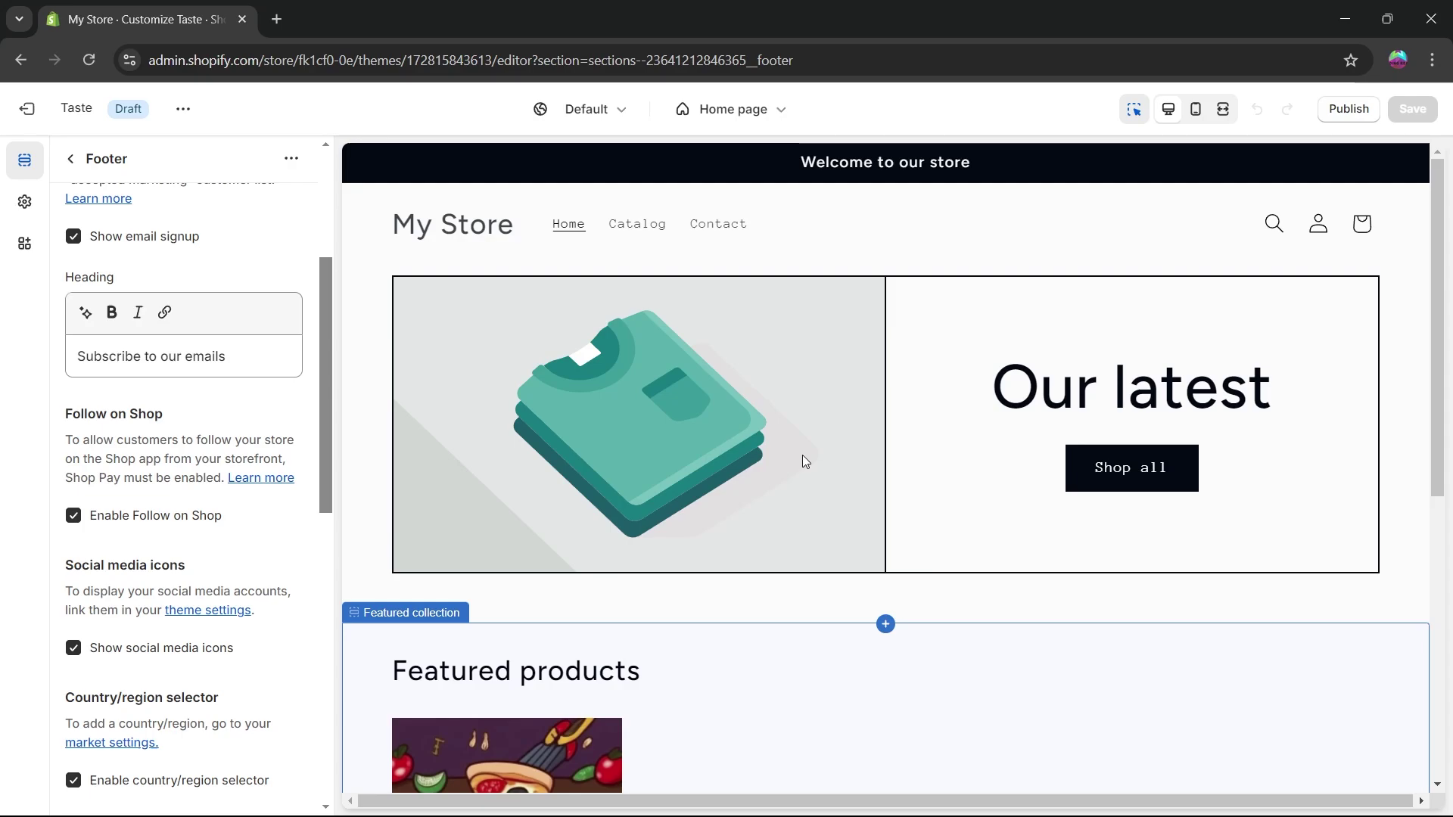
Step: Edit the background color of the header's Scheme 1, trying #D54949 before settling on white
left_click(474, 216)
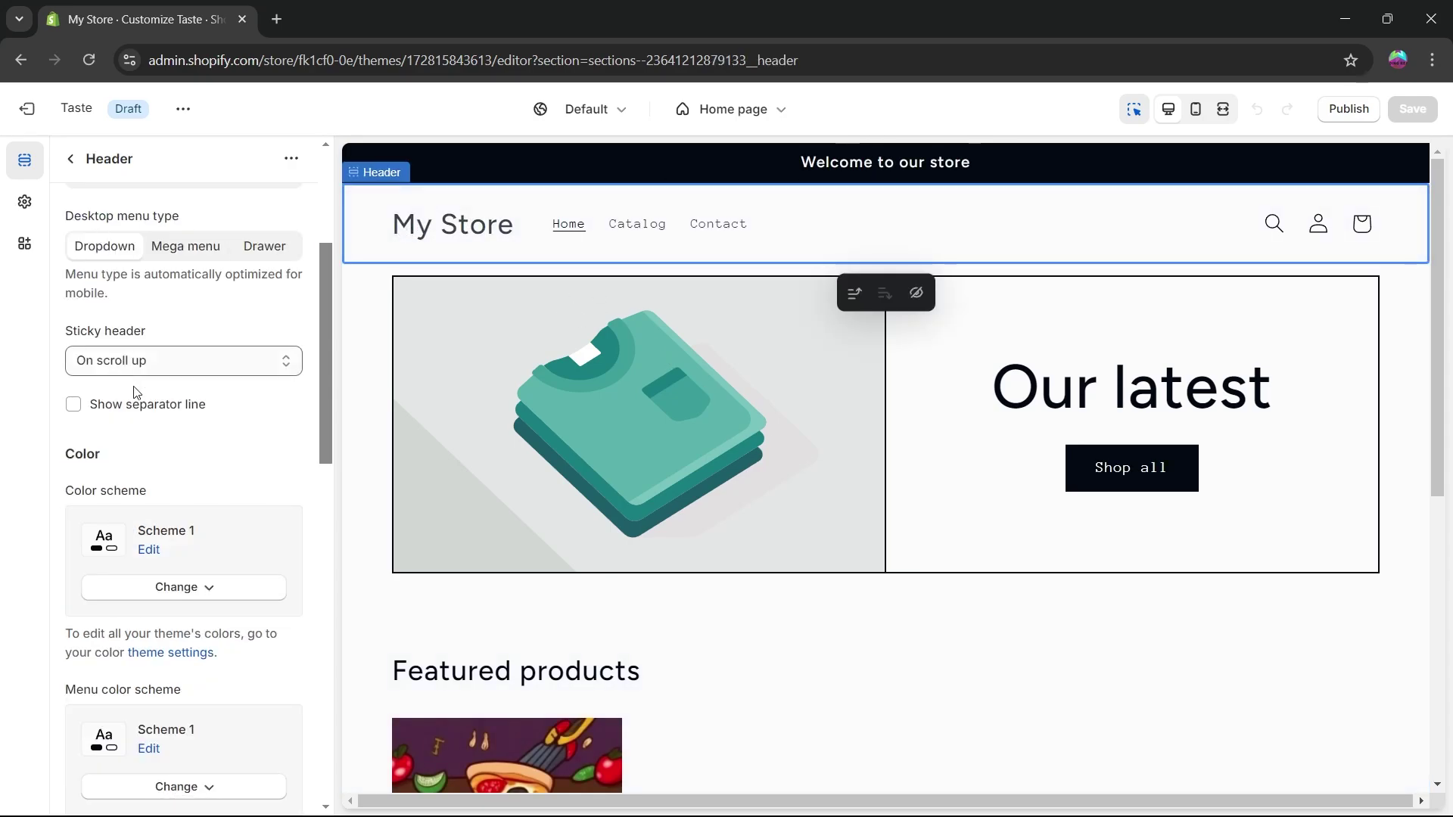
scroll(228, 503, "down", 10)
scroll(223, 504, "up", 8)
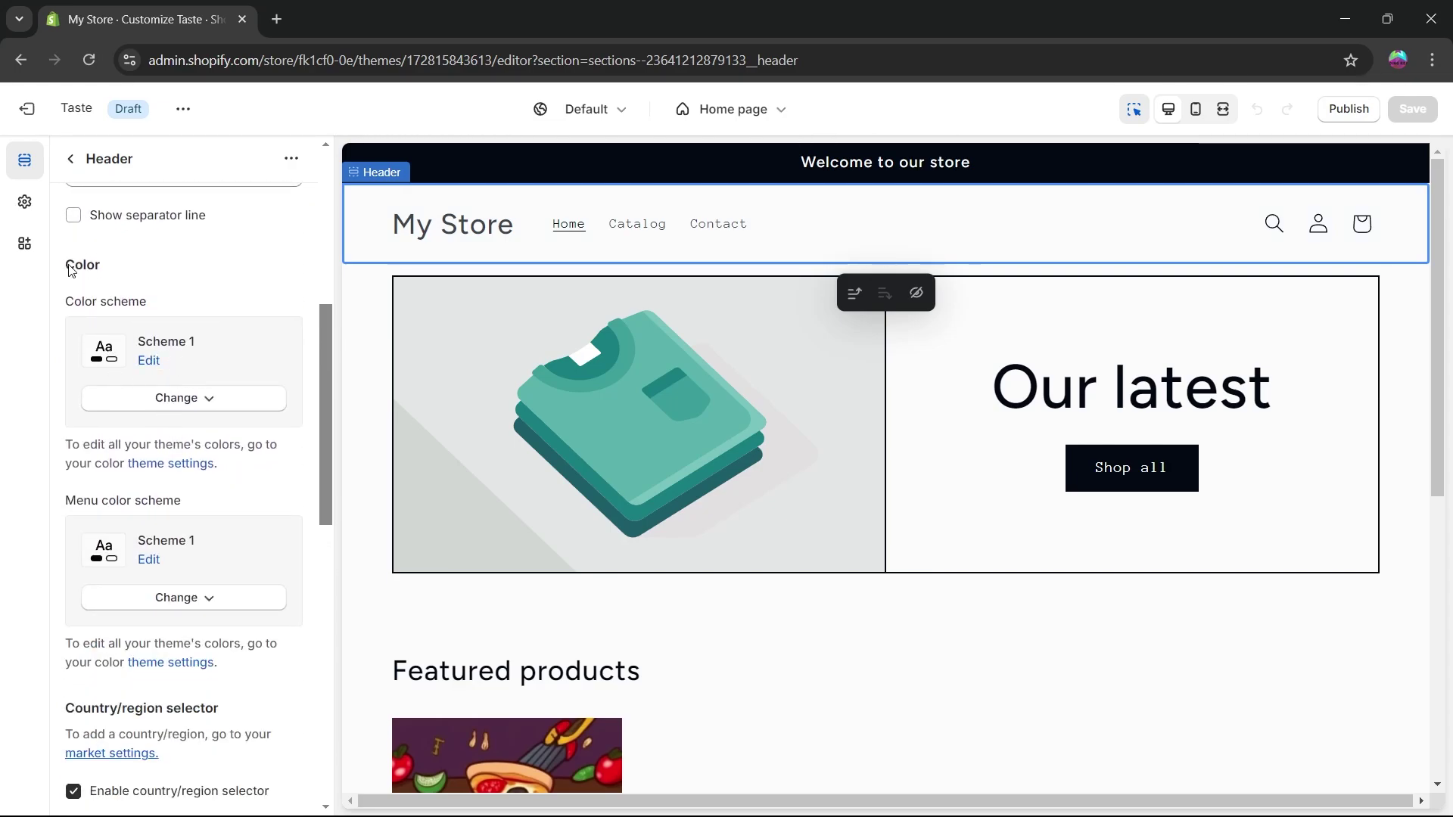
double_click(69, 266)
left_click(150, 364)
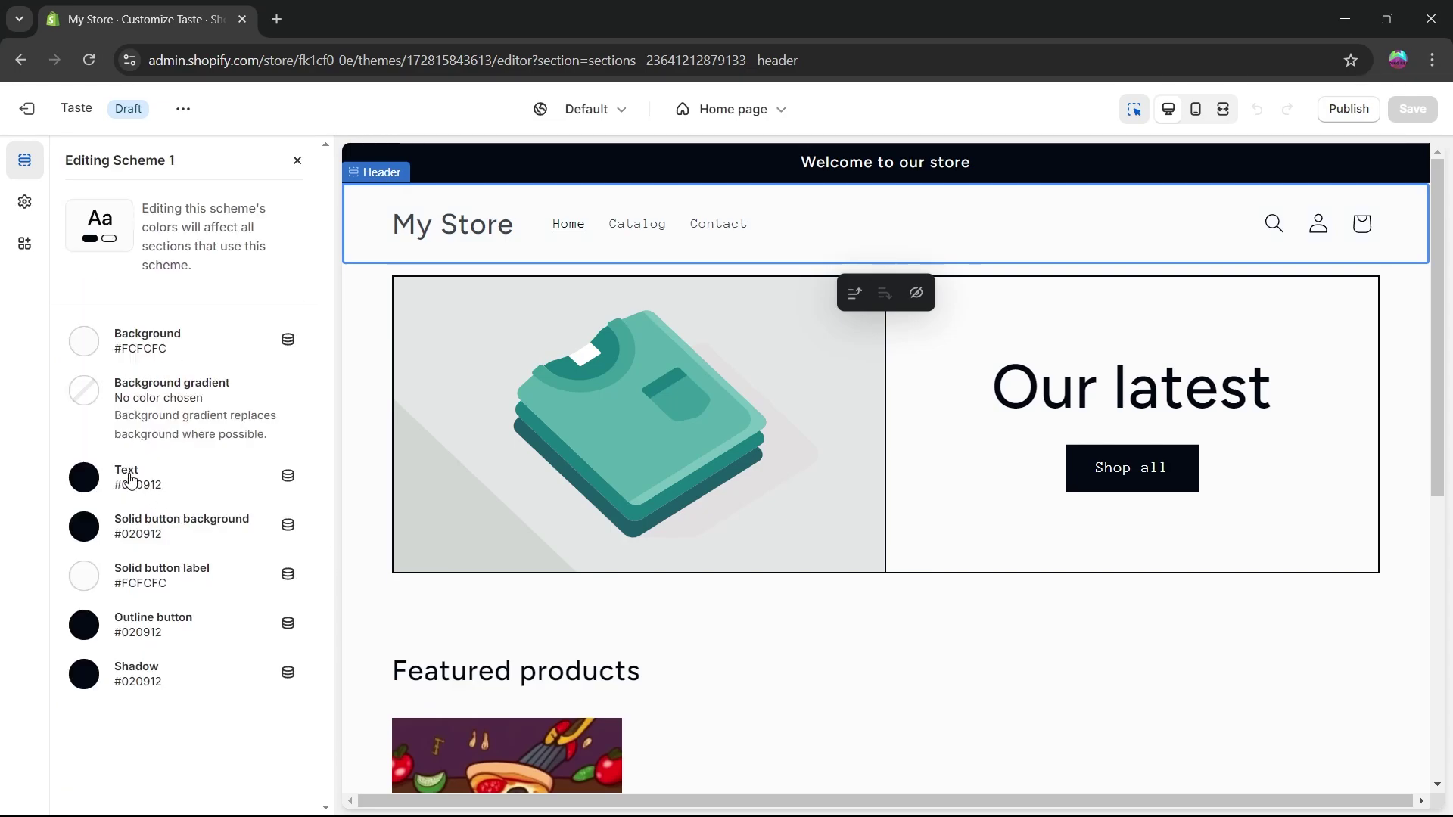
left_click(92, 348)
left_click(185, 389)
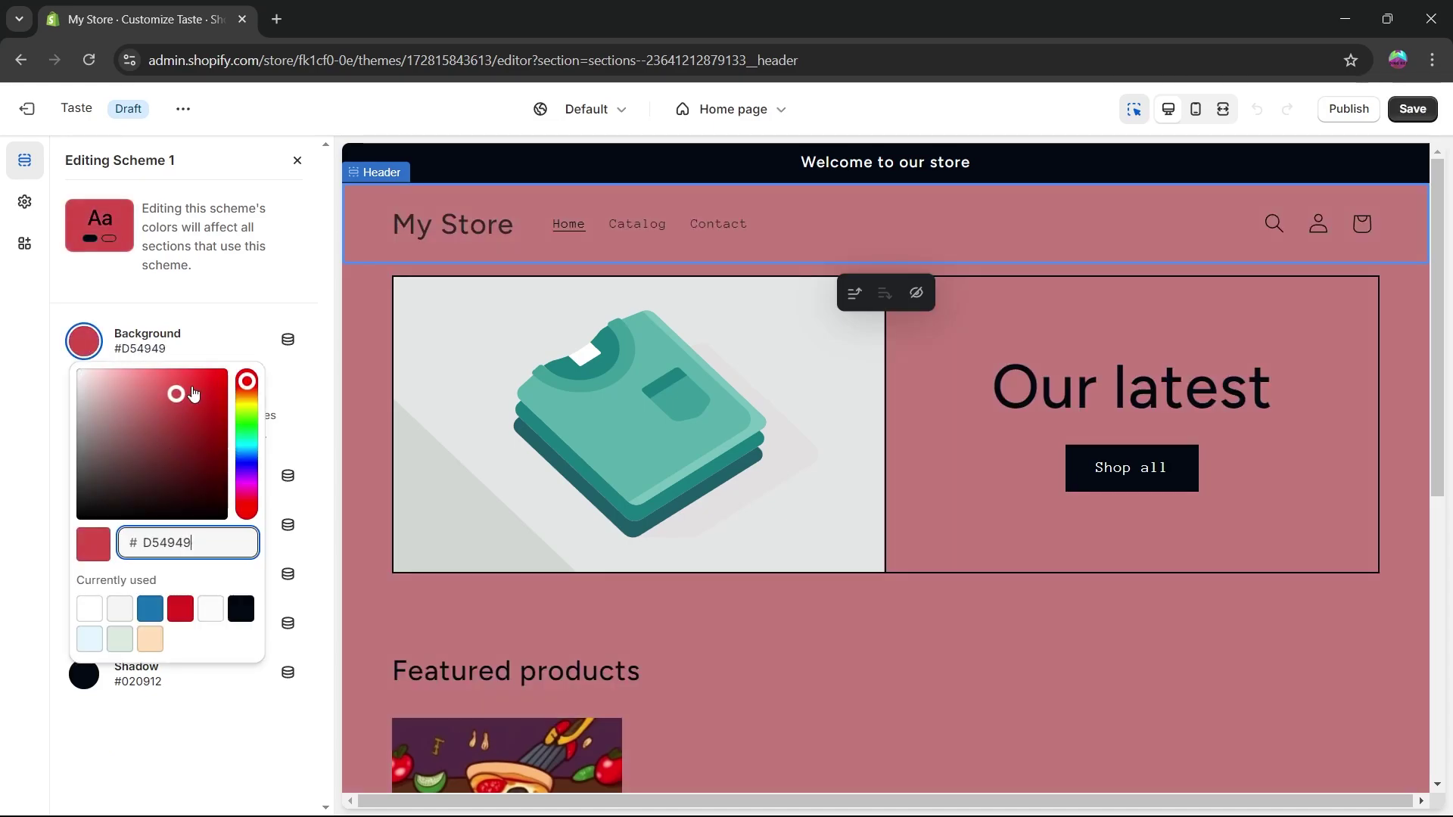
left_click(239, 379)
left_click(295, 161)
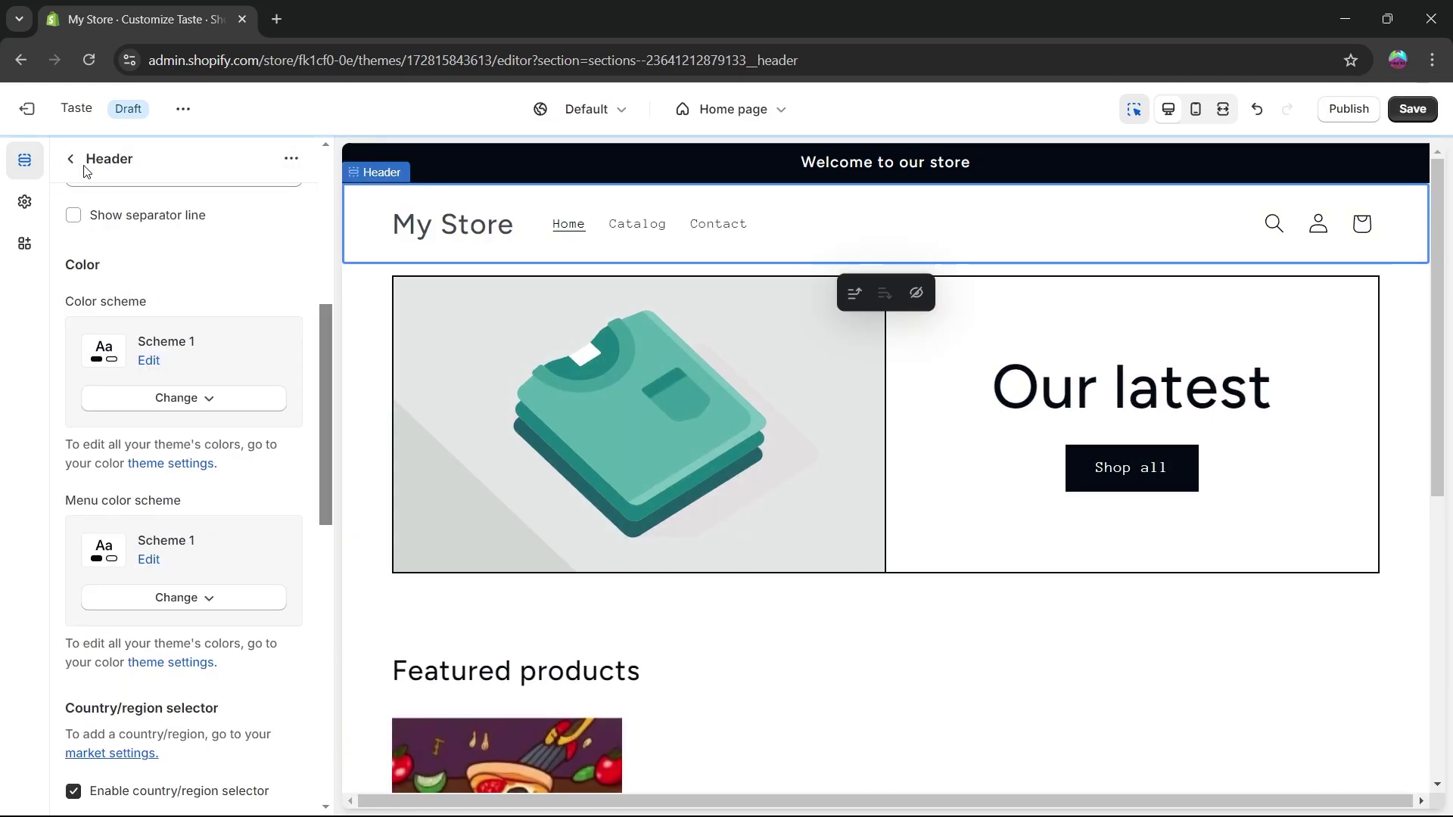
Step: Change the header section's color scheme to Scheme 5
left_click(182, 399)
left_click(173, 641)
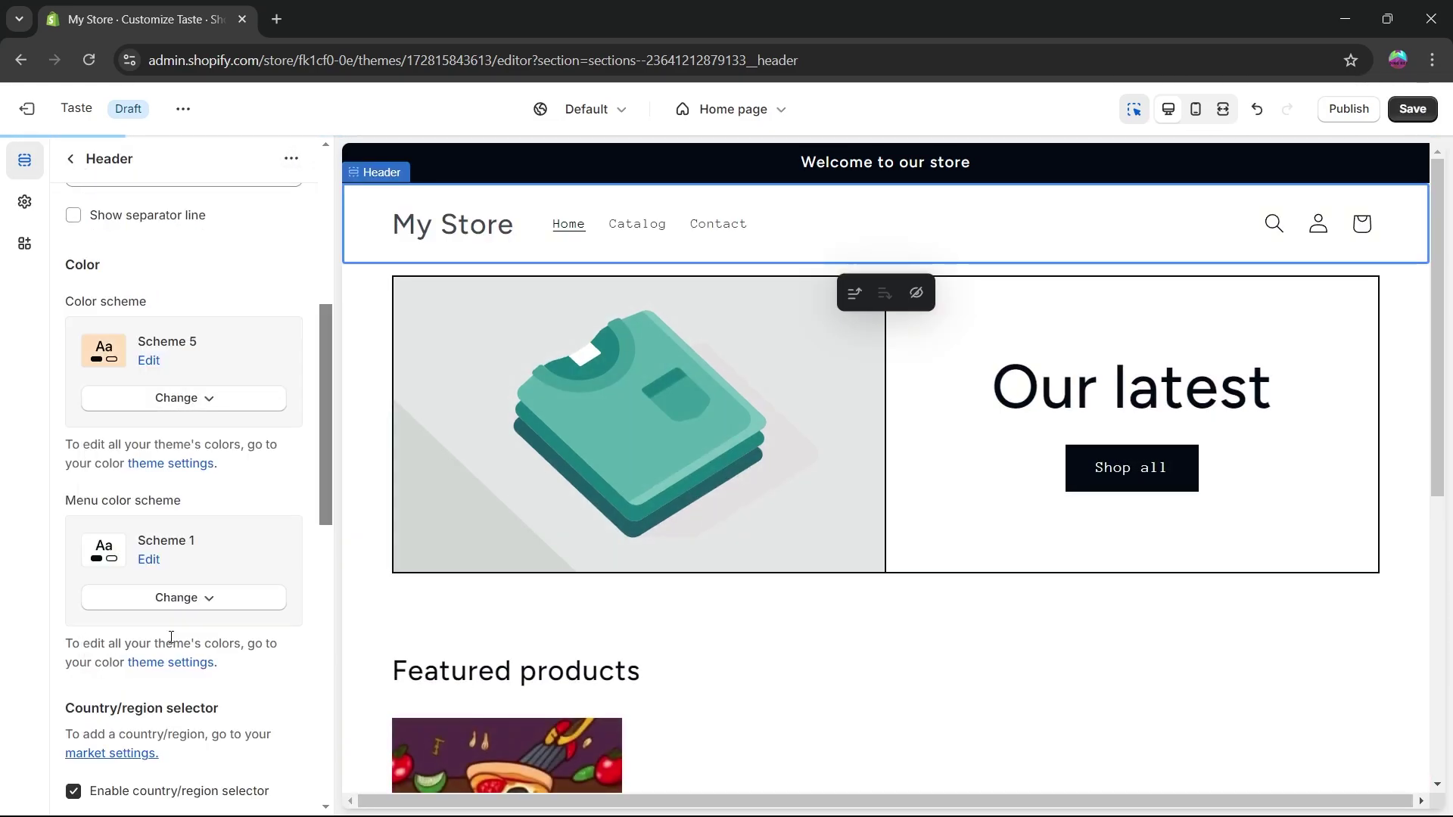
mouse_move(997, 206)
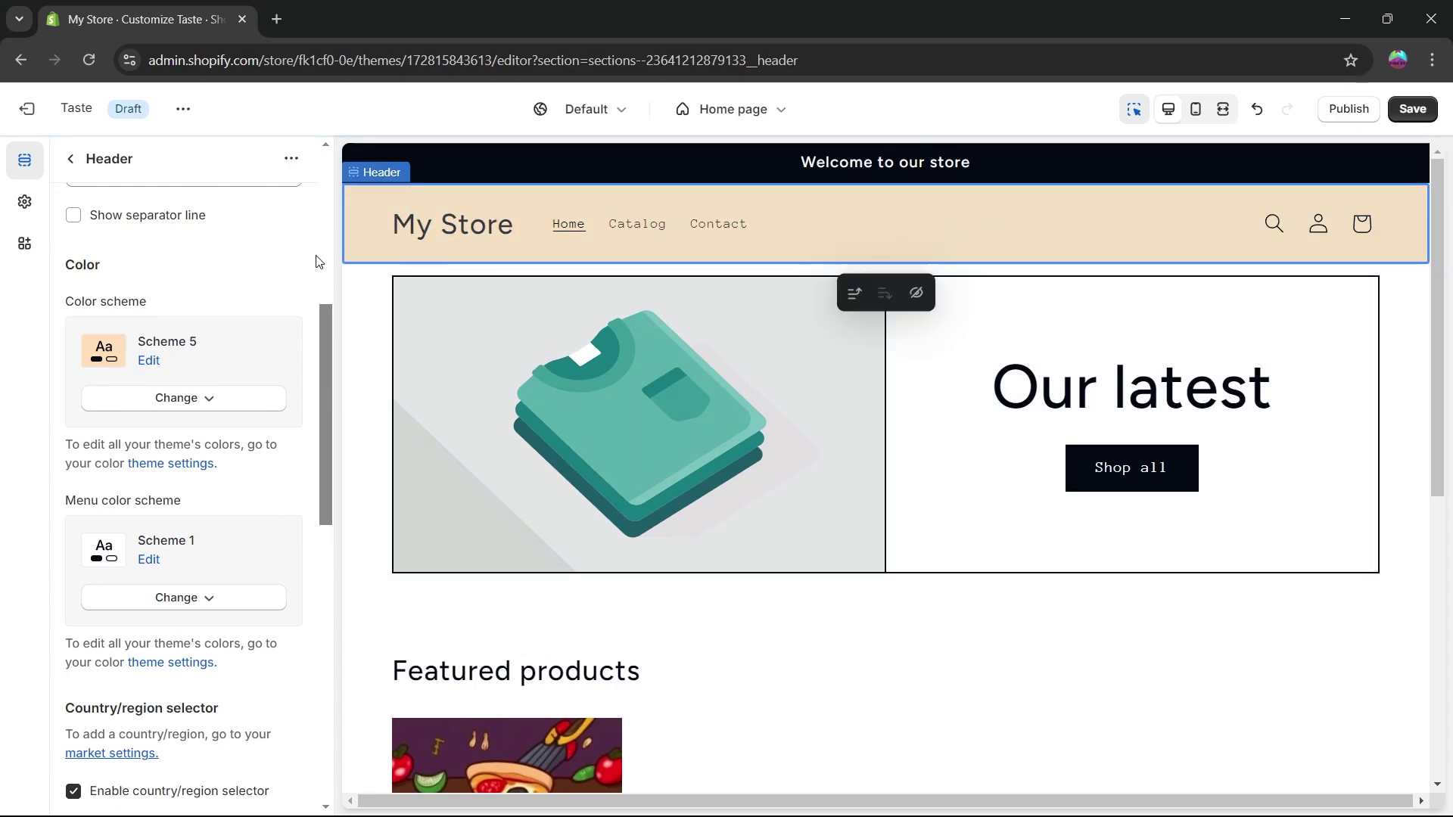
Step: Reopen the Header section and review its language selector, customer accounts, mobile layout and spacing settings
left_click(566, 223)
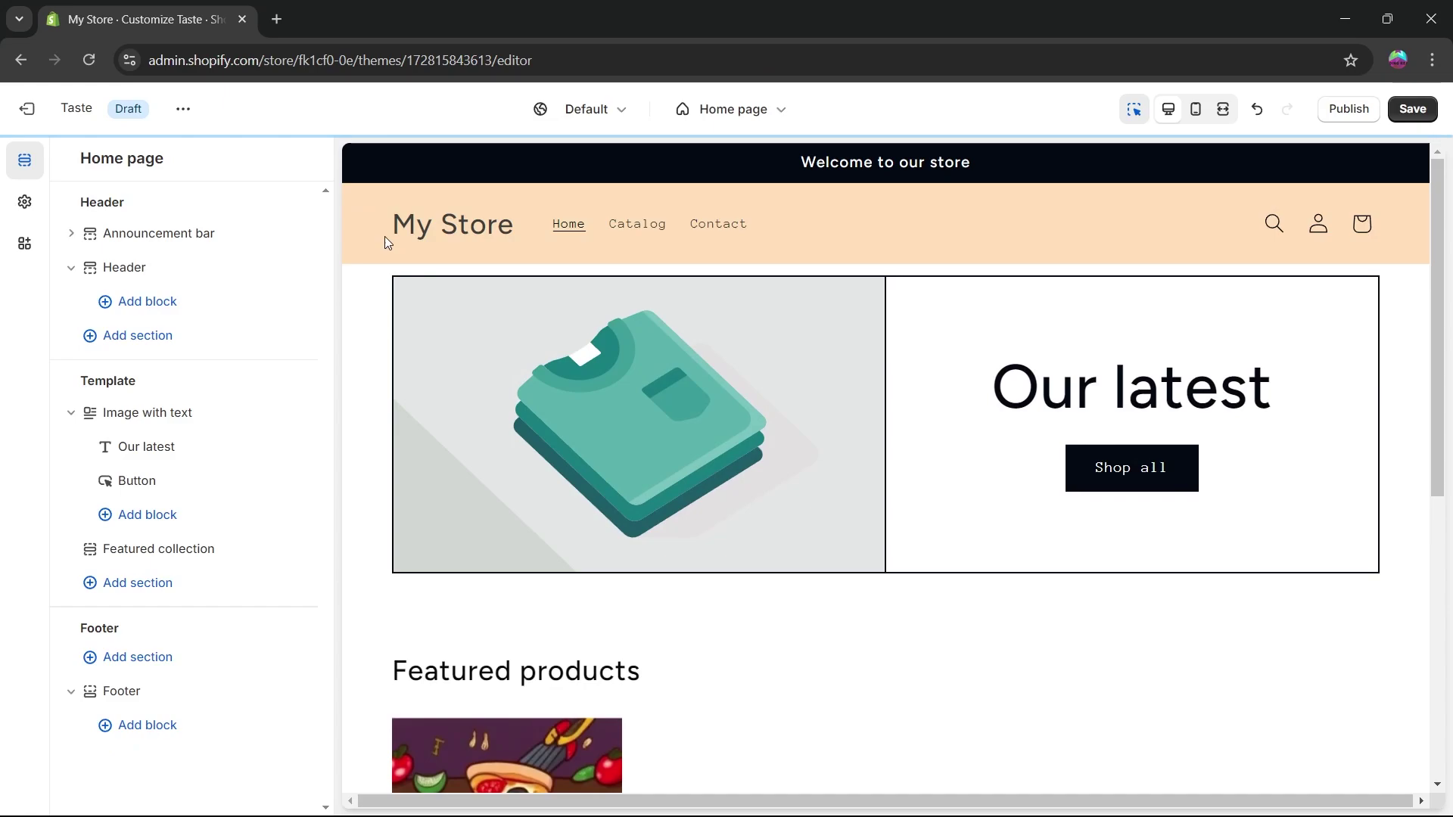
left_click(459, 217)
scroll(252, 391, "down", 10)
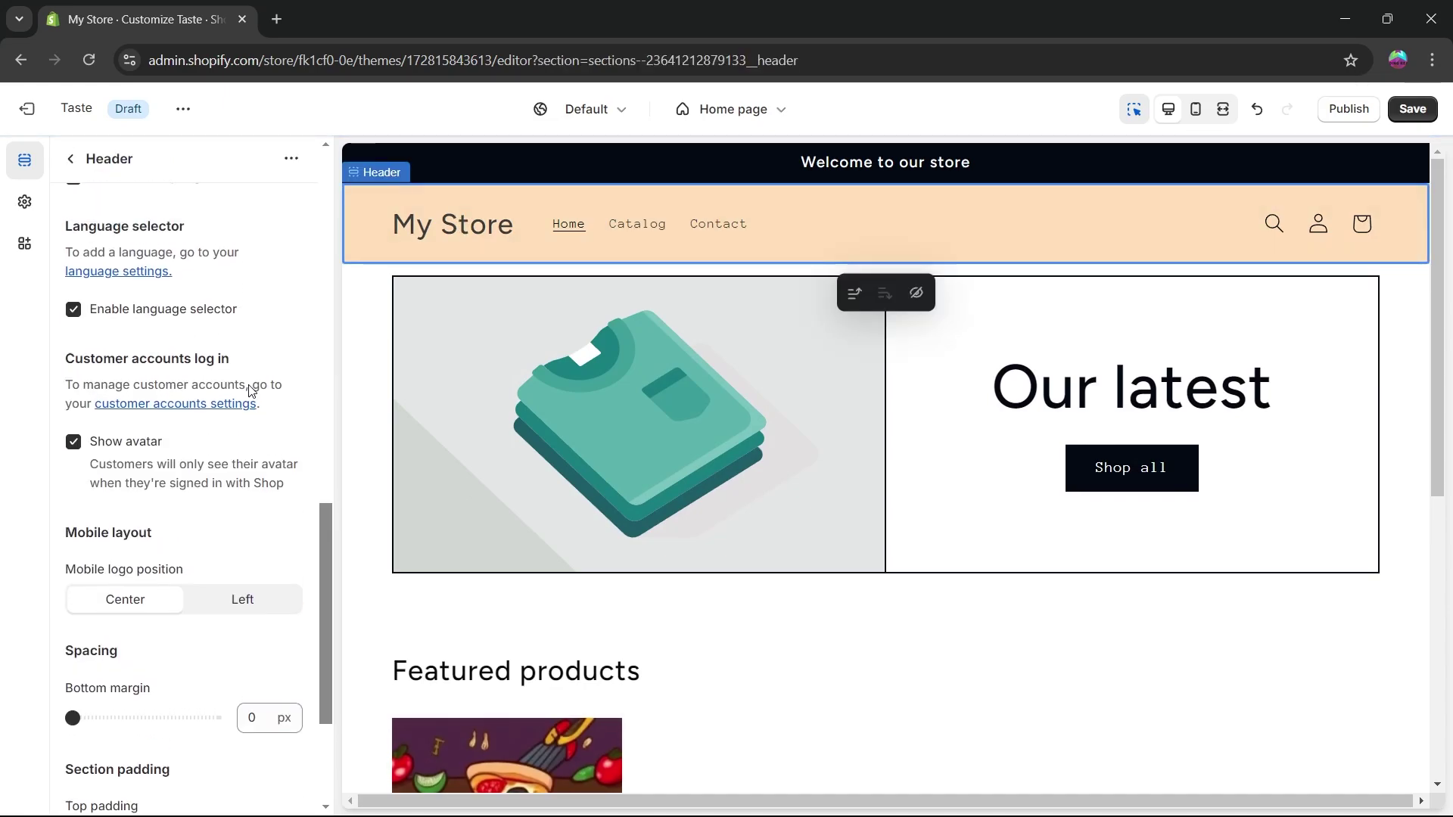
Step: Try removing the Main menu from the header and undo the removal
scroll(252, 390, "up", 8)
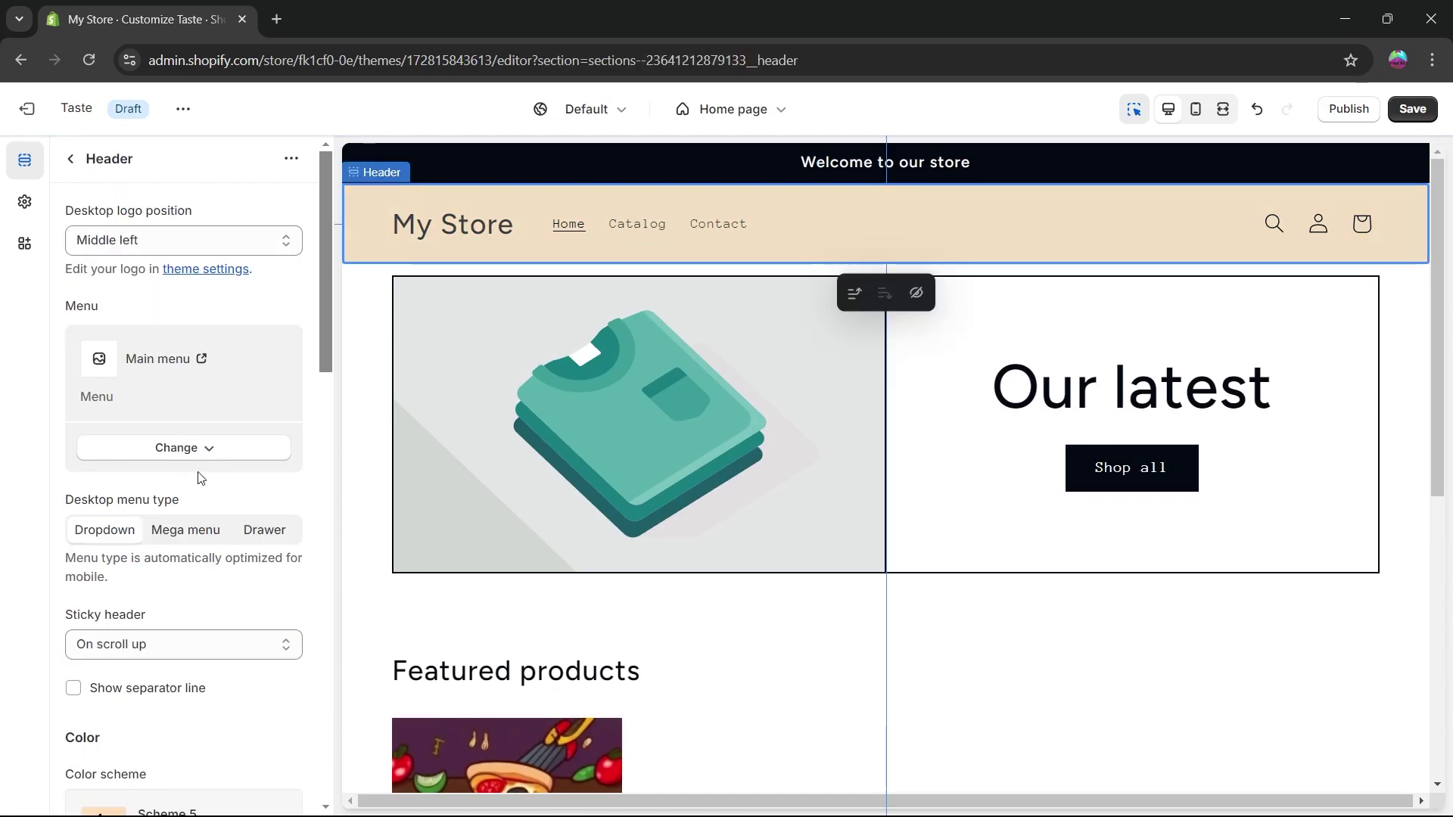
left_click(185, 451)
left_click(193, 517)
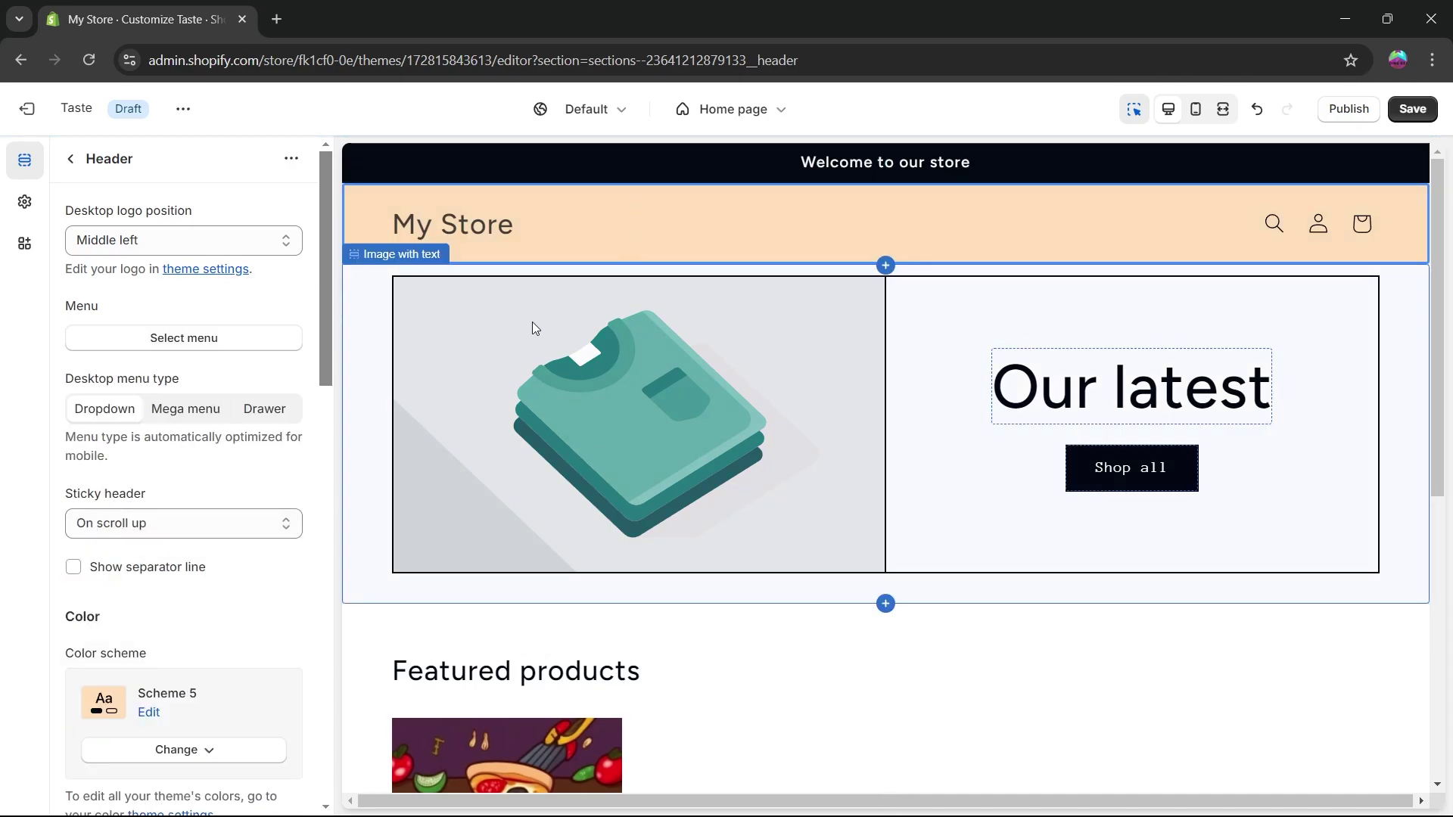
key("ctrl+z")
Step: Set the header's desktop menu type to Drawer after trying Mega menu
scroll(104, 318, "down", 2)
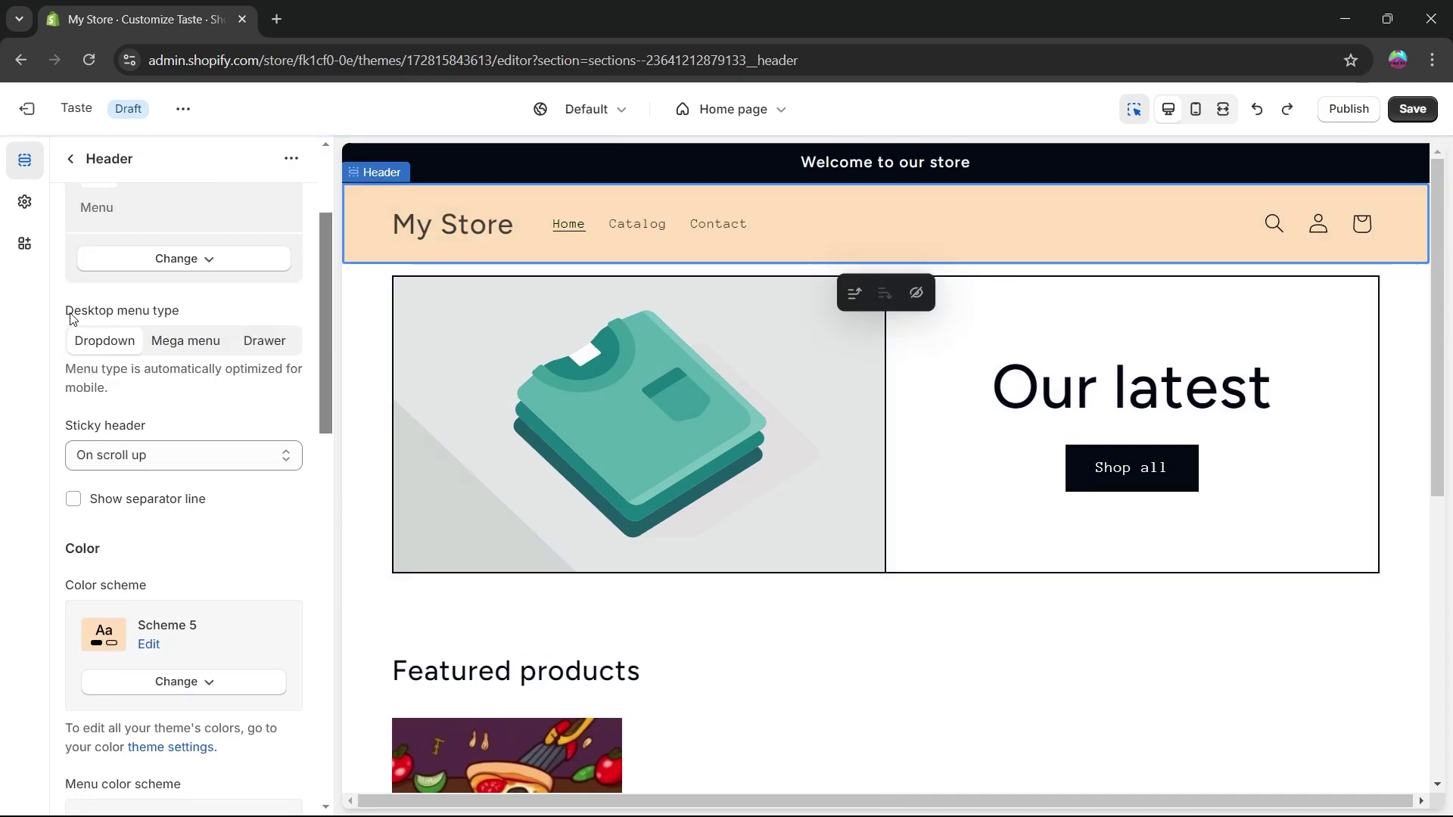
left_click_drag(72, 318, 186, 316)
left_click(192, 315)
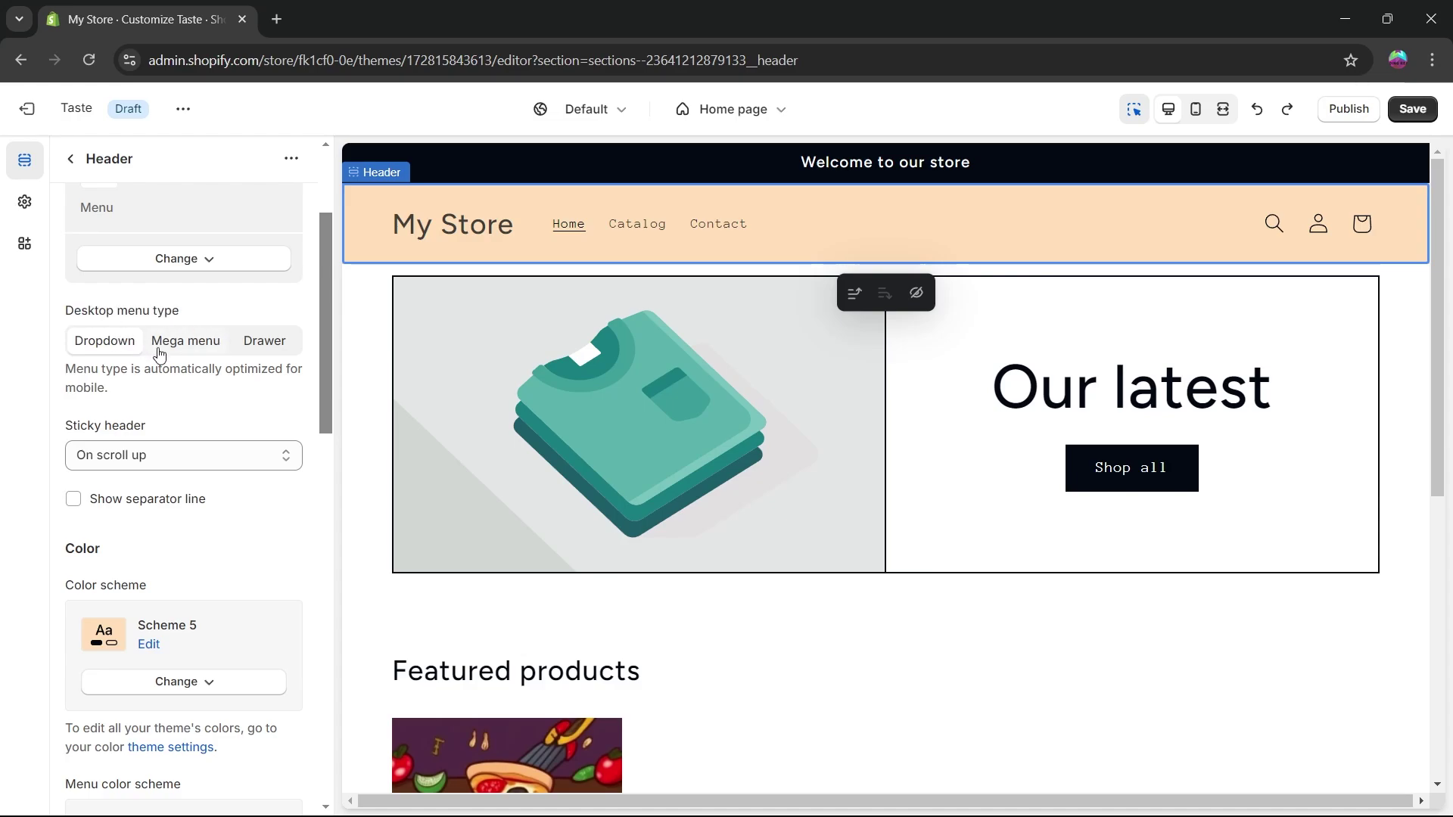
left_click(162, 350)
left_click(264, 344)
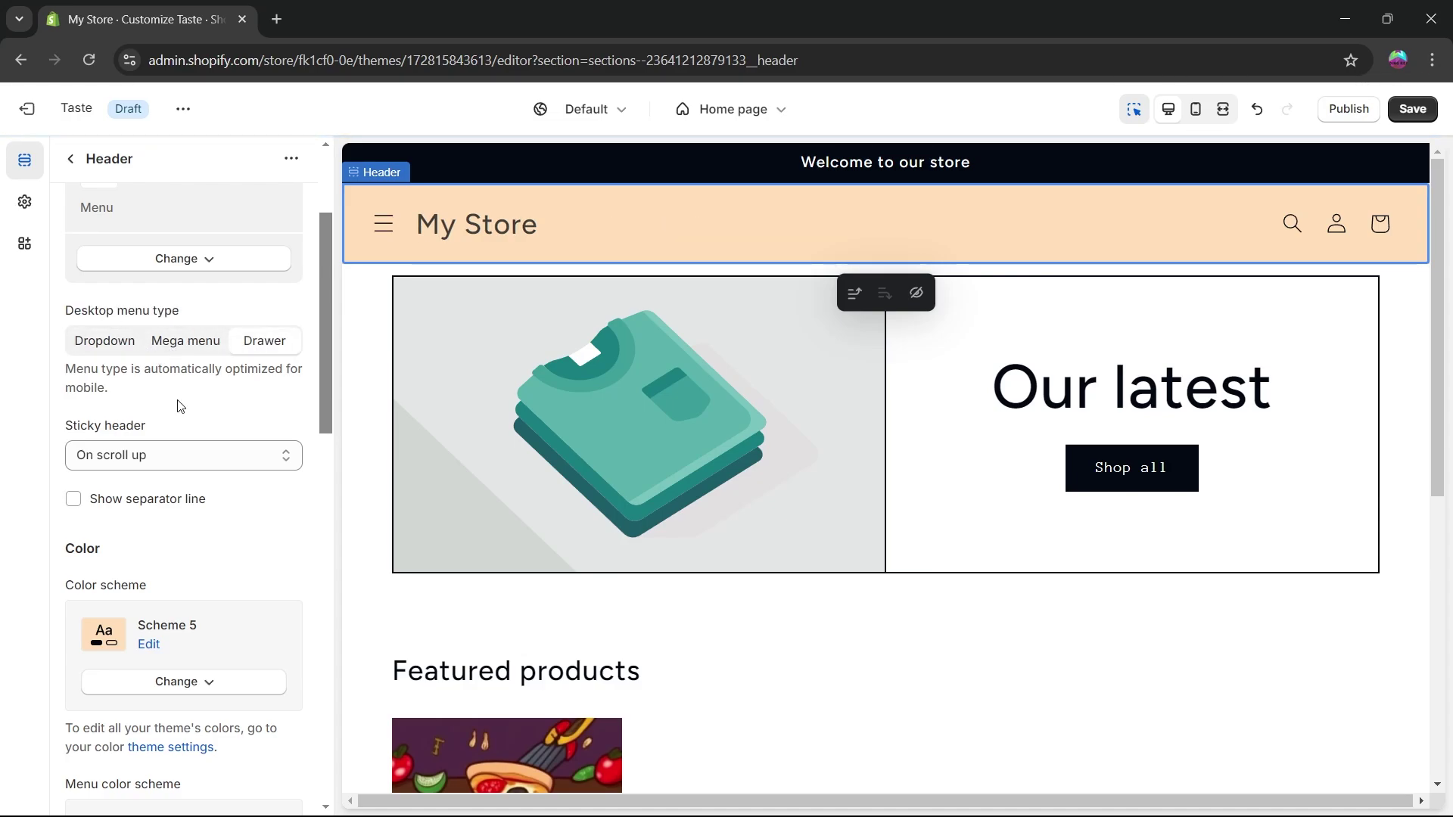
scroll(180, 406, "down", 12)
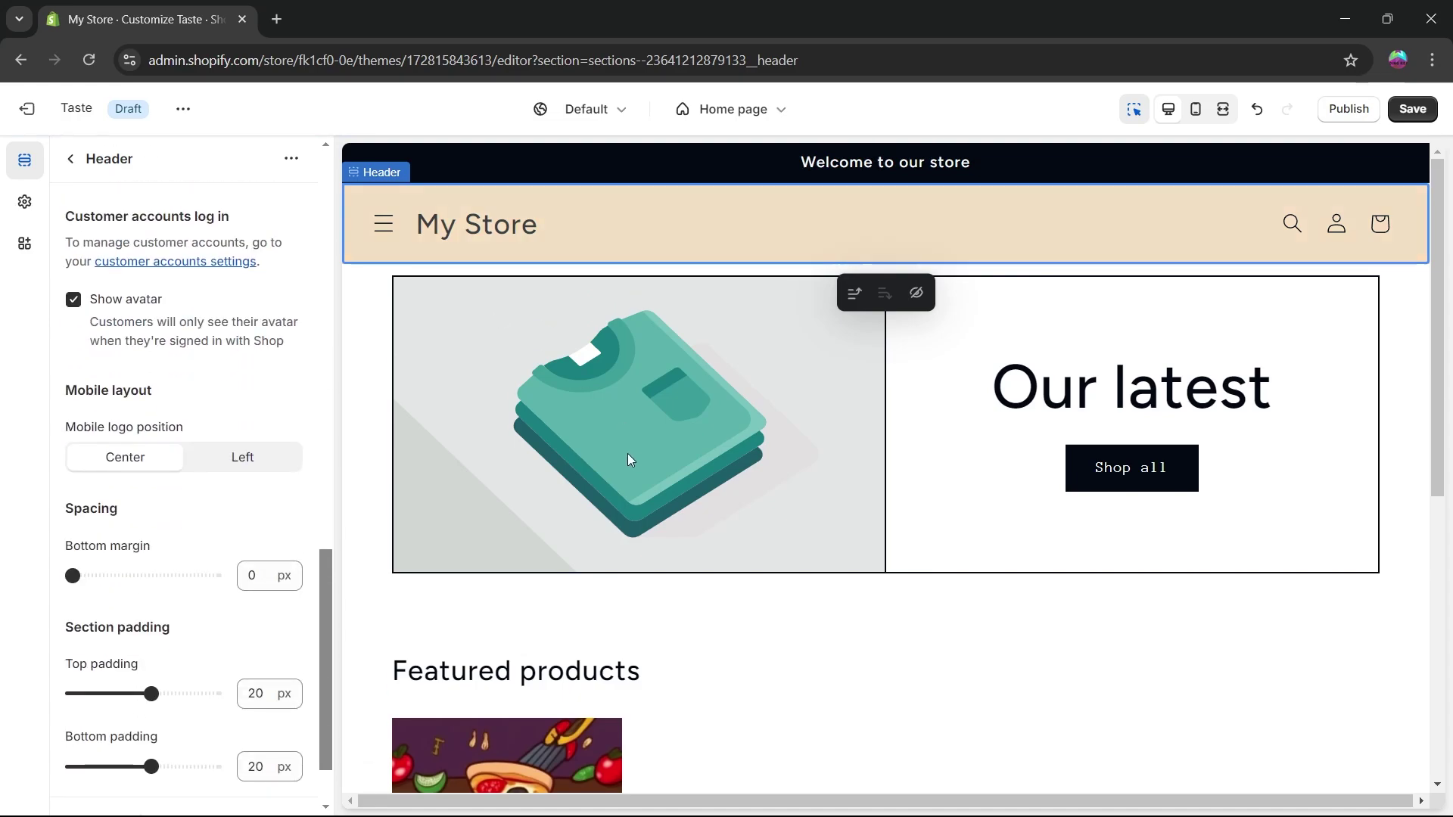
Step: Open the image selection for the home page's Image with text section
left_click(702, 379)
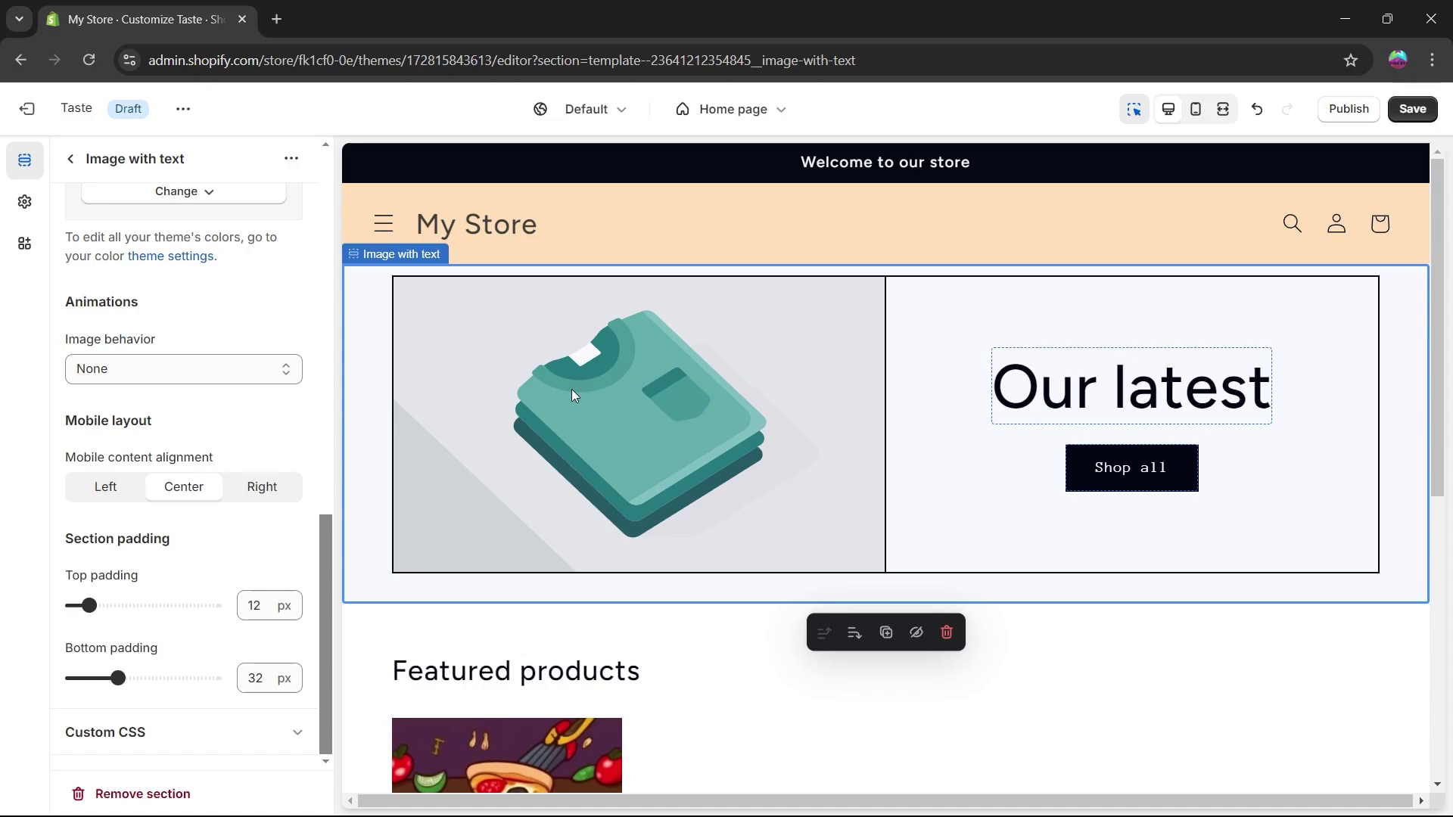
scroll(257, 364, "up", 12)
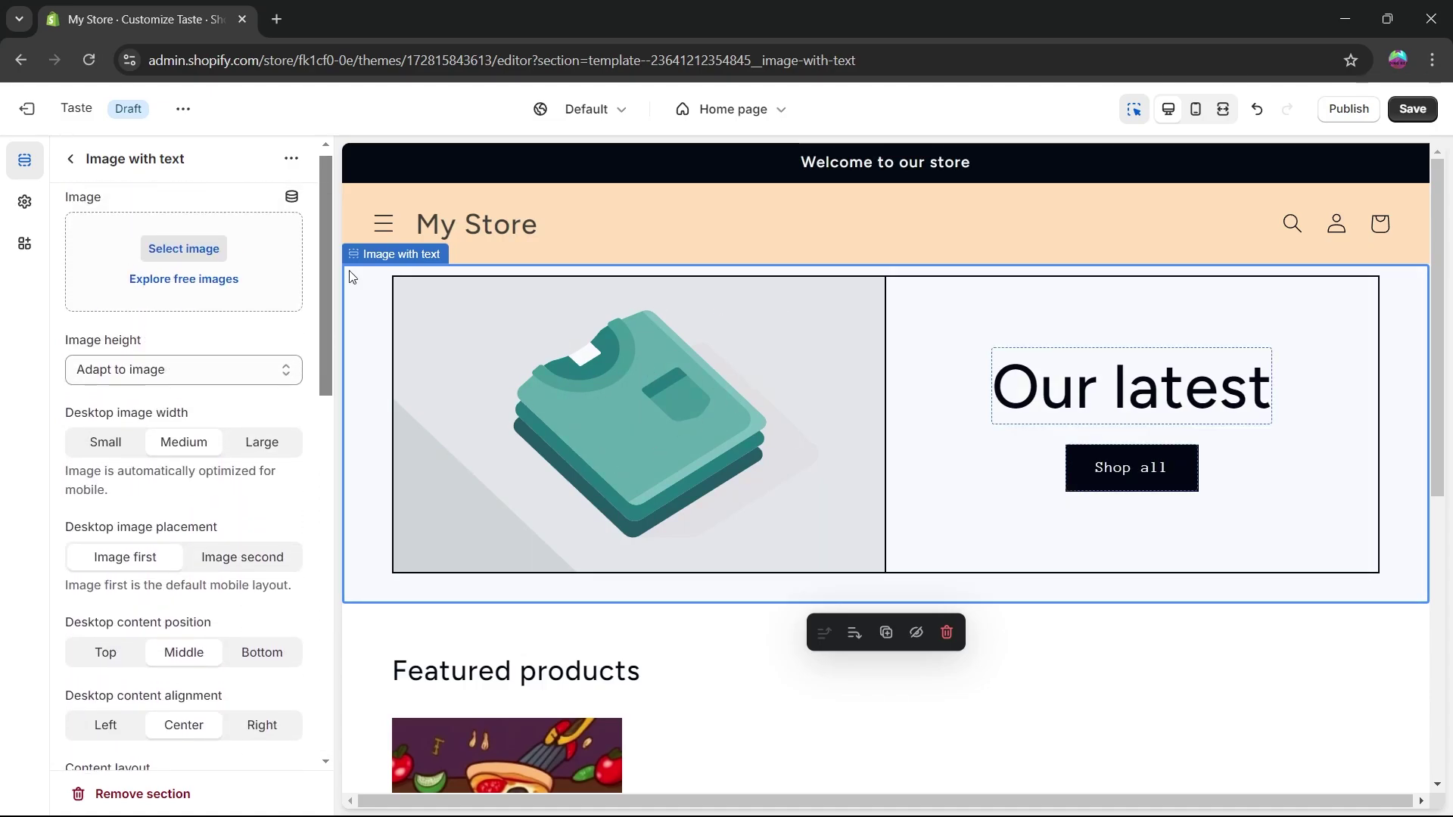
left_click(201, 255)
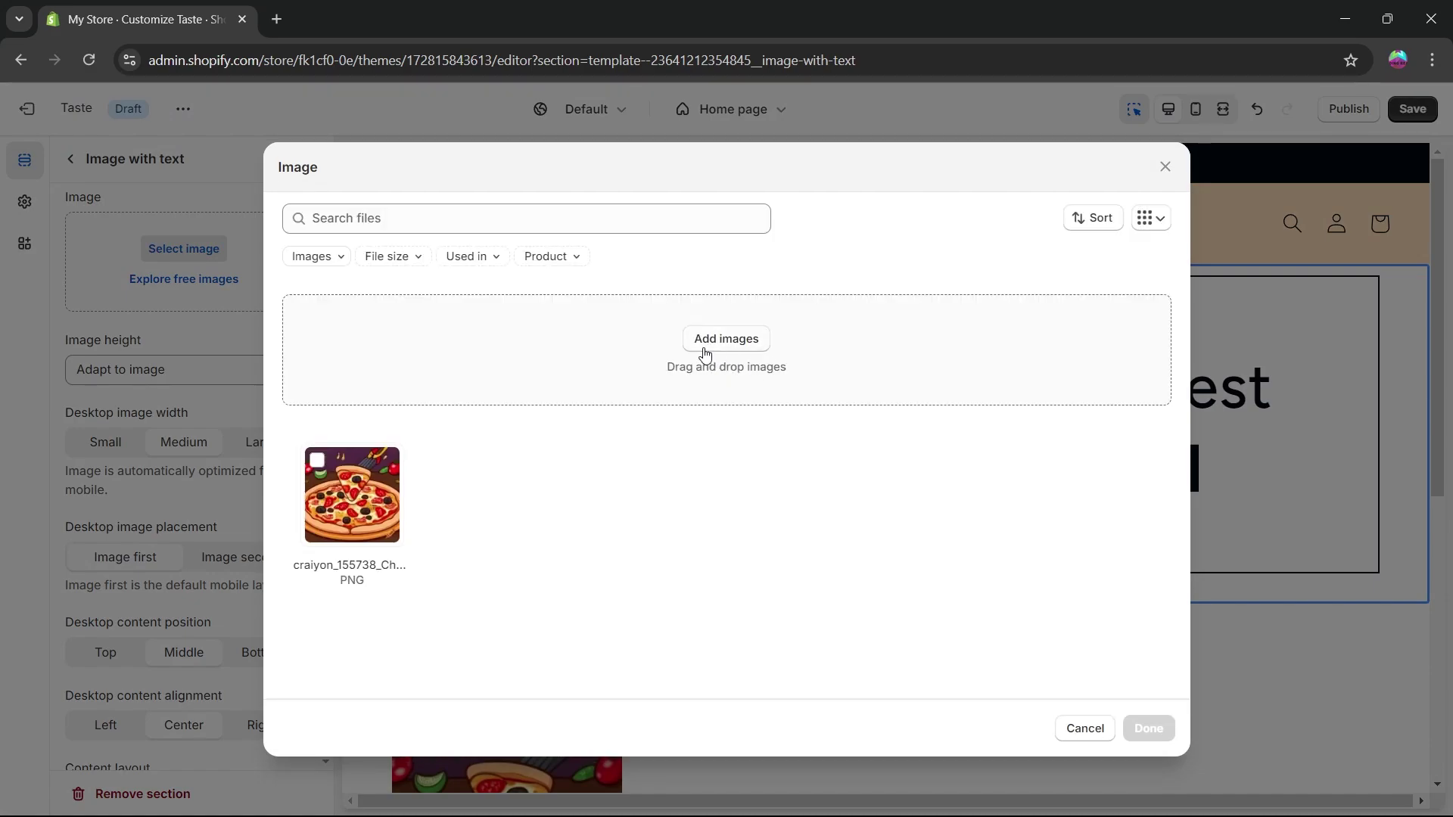
left_click(719, 340)
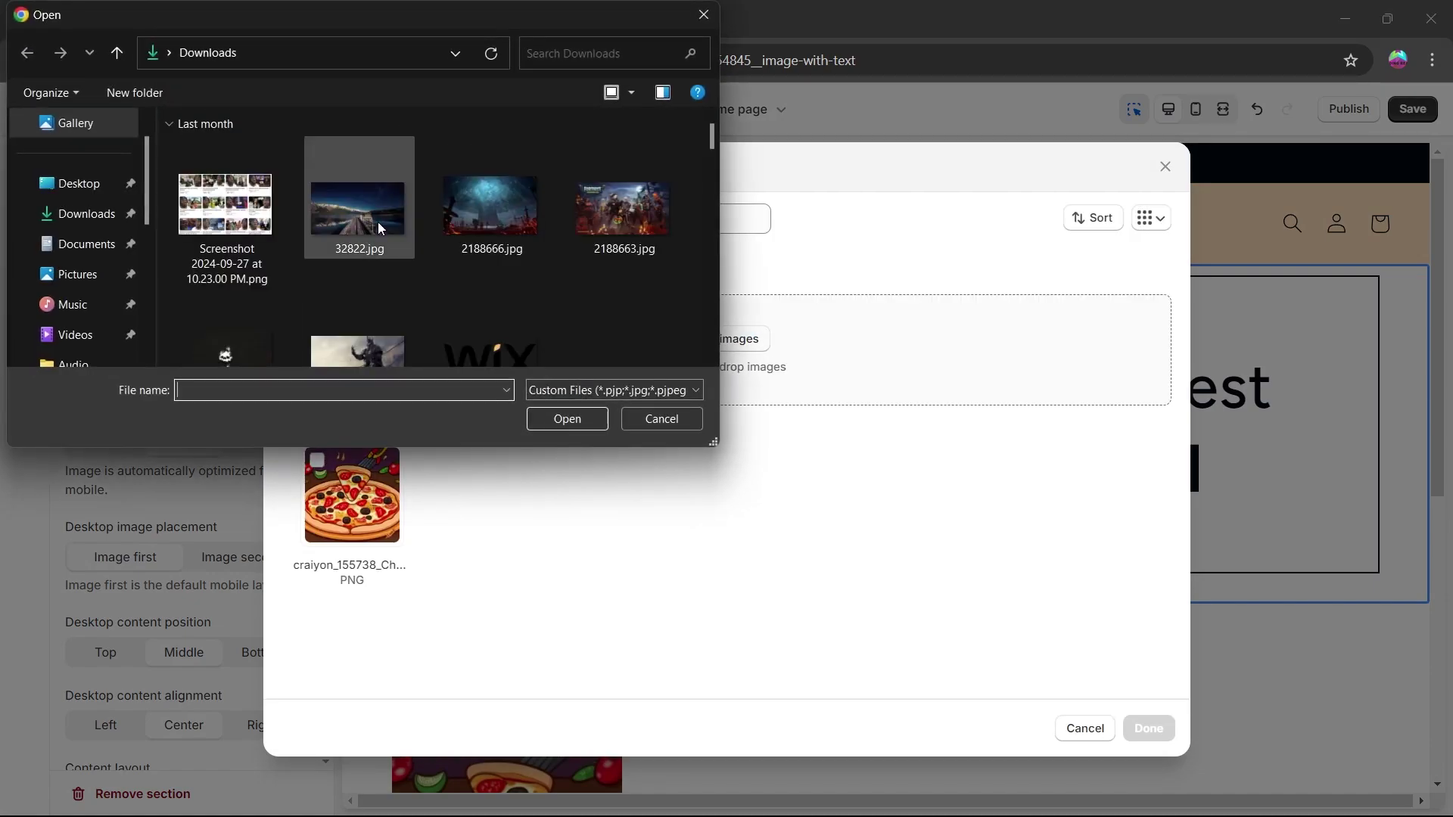
scroll(381, 224, "down", 5)
left_click(660, 419)
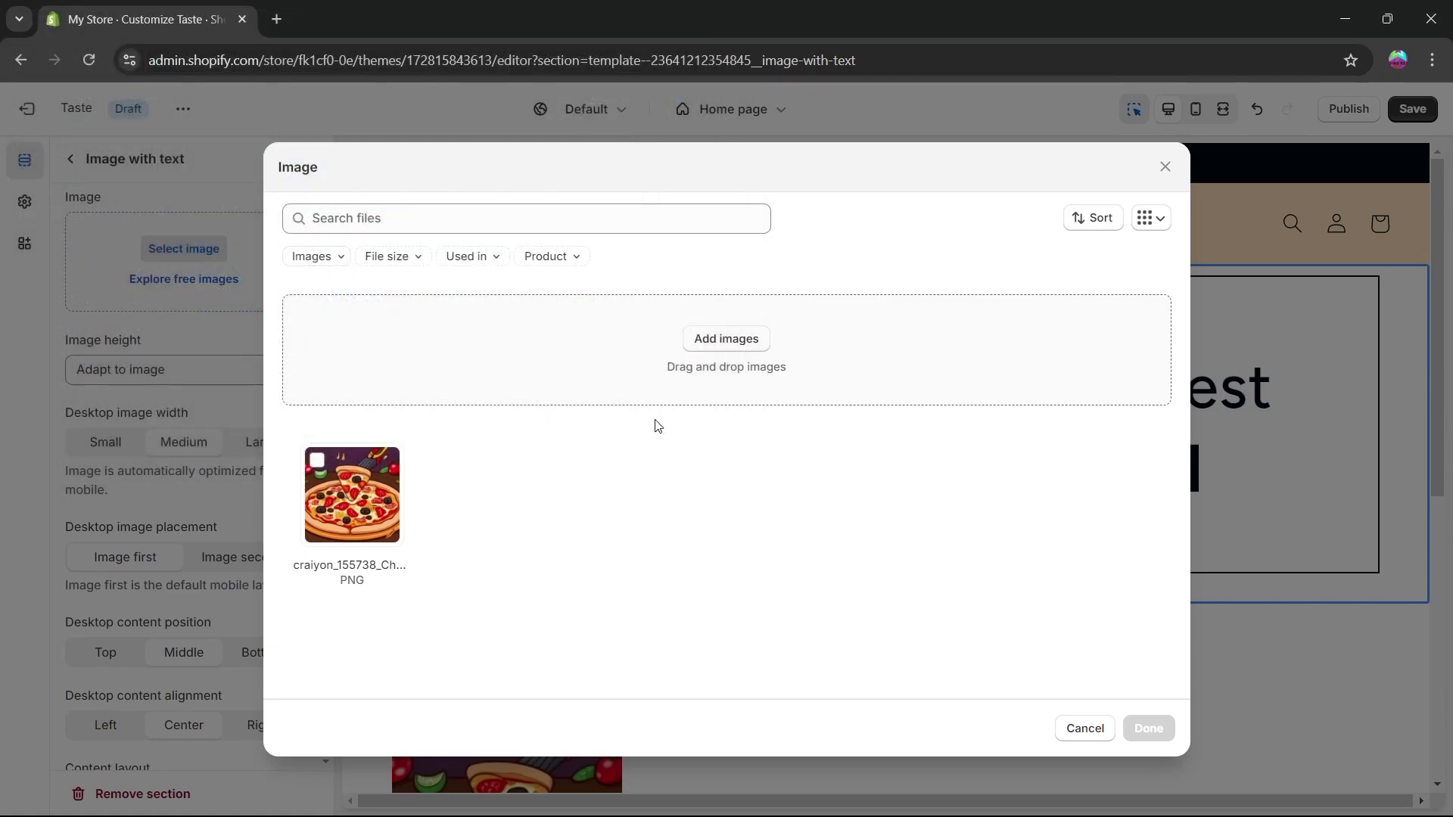
Step: Use the already uploaded image craiyon_155738_Cheeze_pizza_ai_art as the Image with text section's picture
left_click(318, 458)
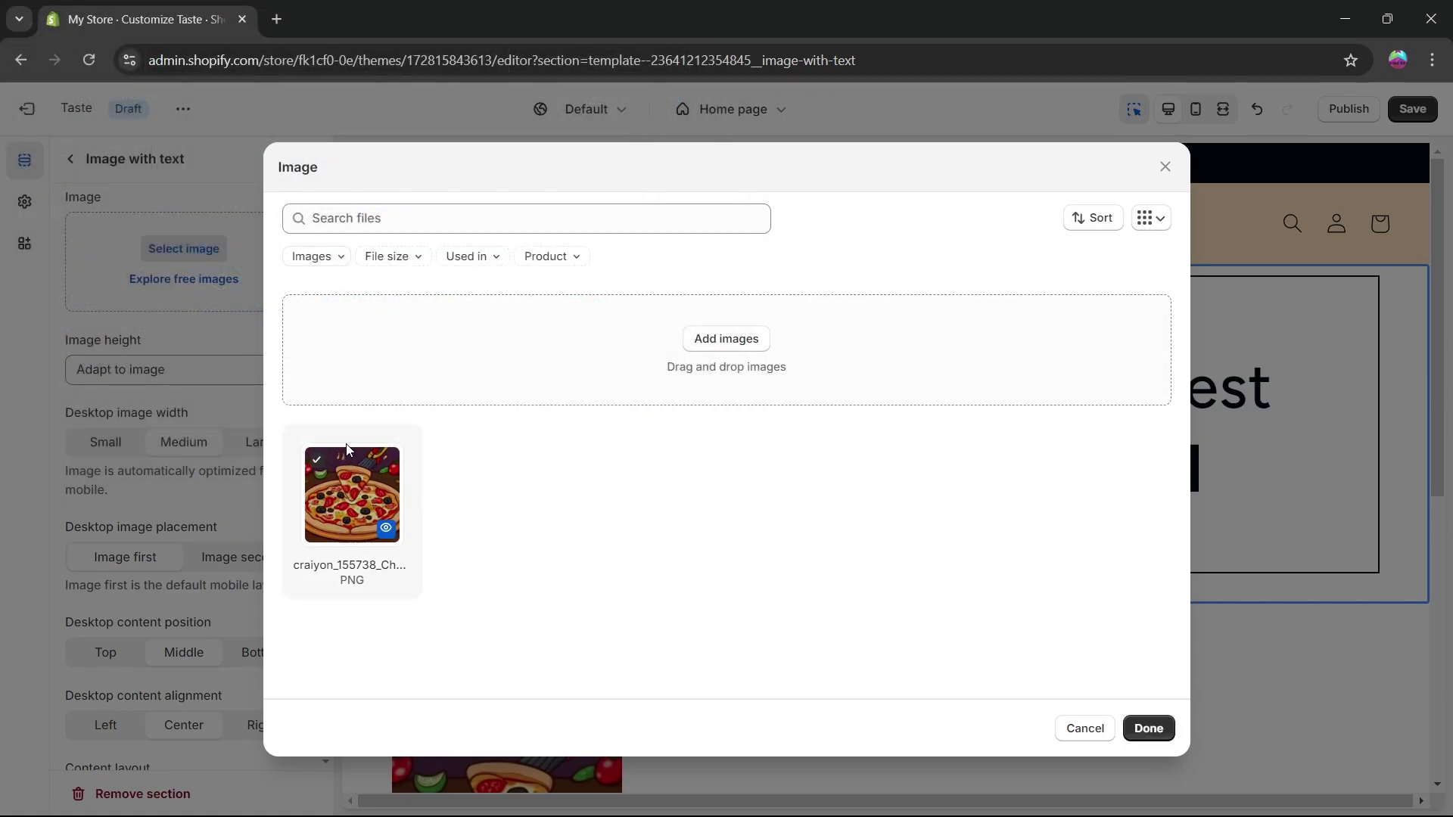
left_click(1148, 729)
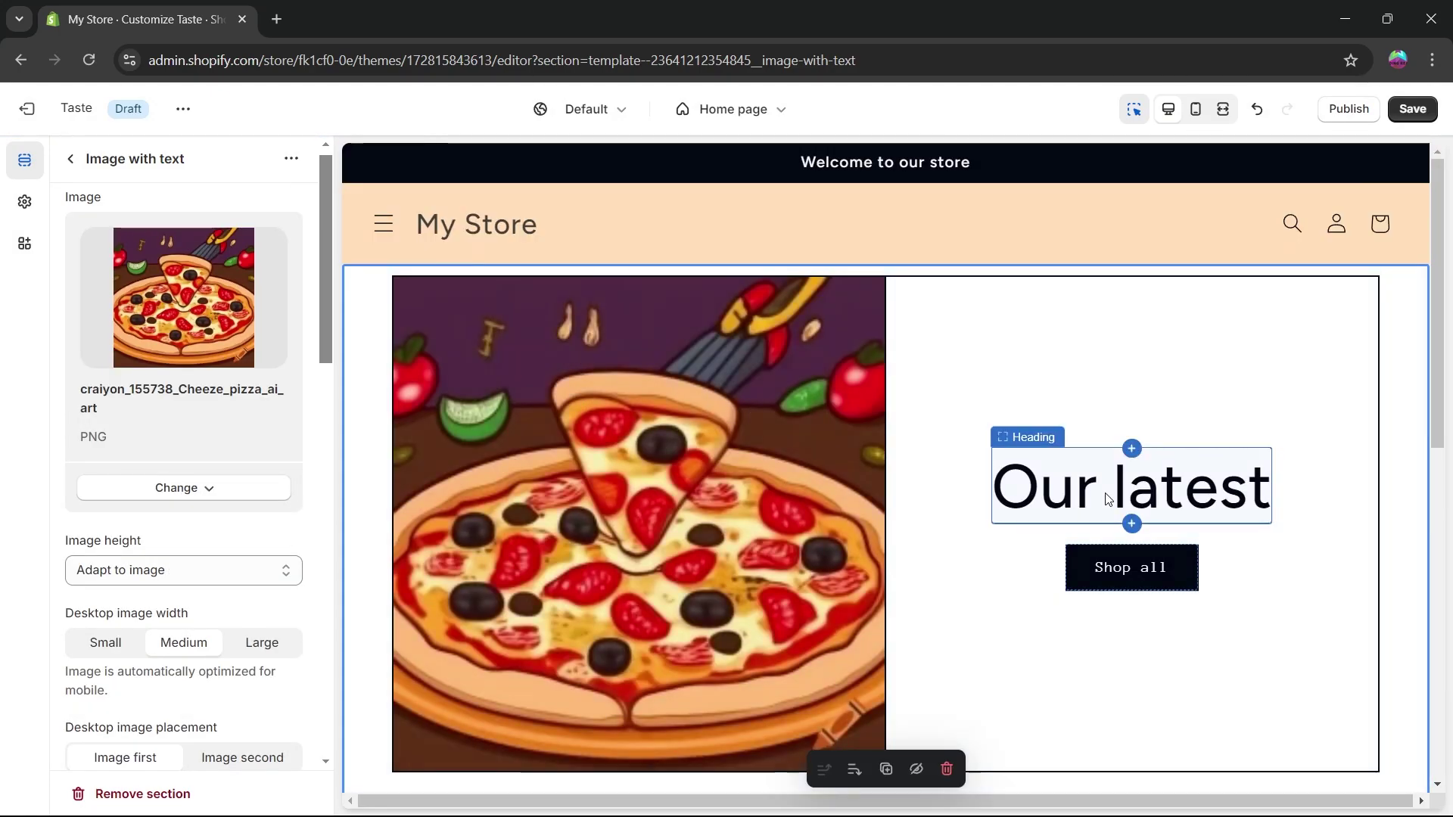
Step: Change the heading text of the Image with text section to "Pizza"
left_click(1266, 485)
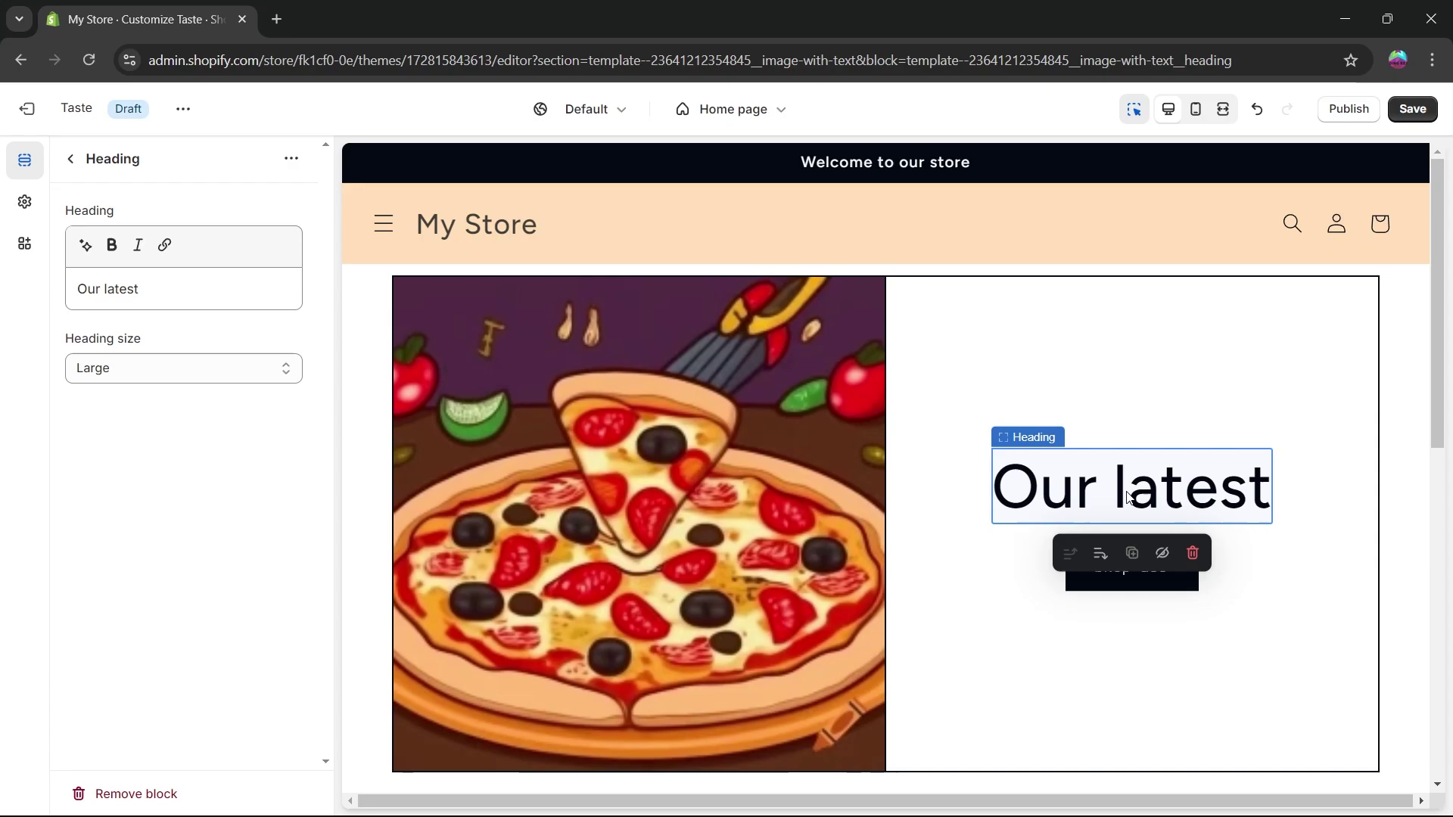
left_click_drag(177, 280, 28, 293)
type("Piz")
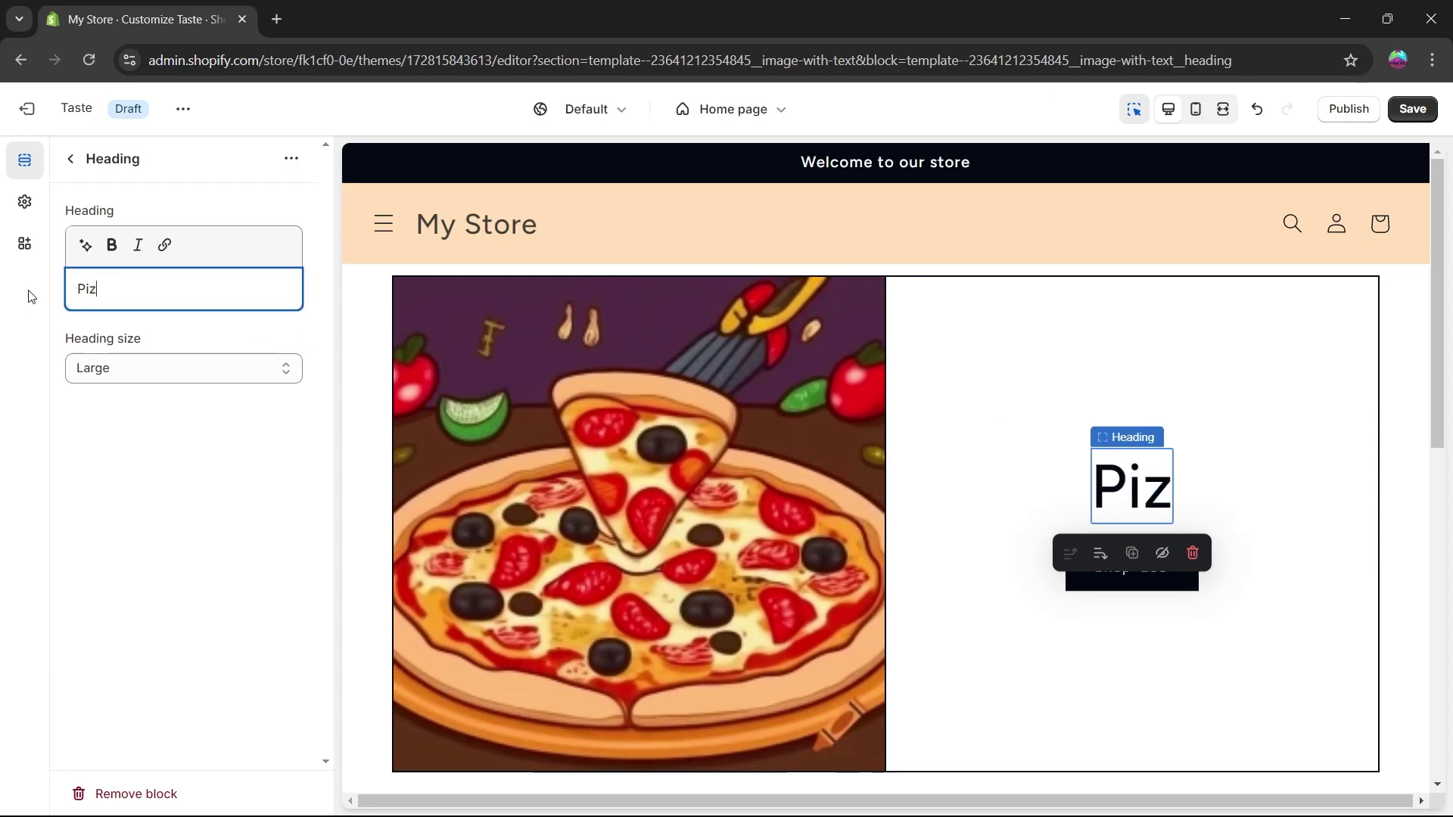
type("za")
Step: Change the label of the button below the Pizza heading to "Get Pizza!"
left_click(1090, 571)
left_click(1090, 569)
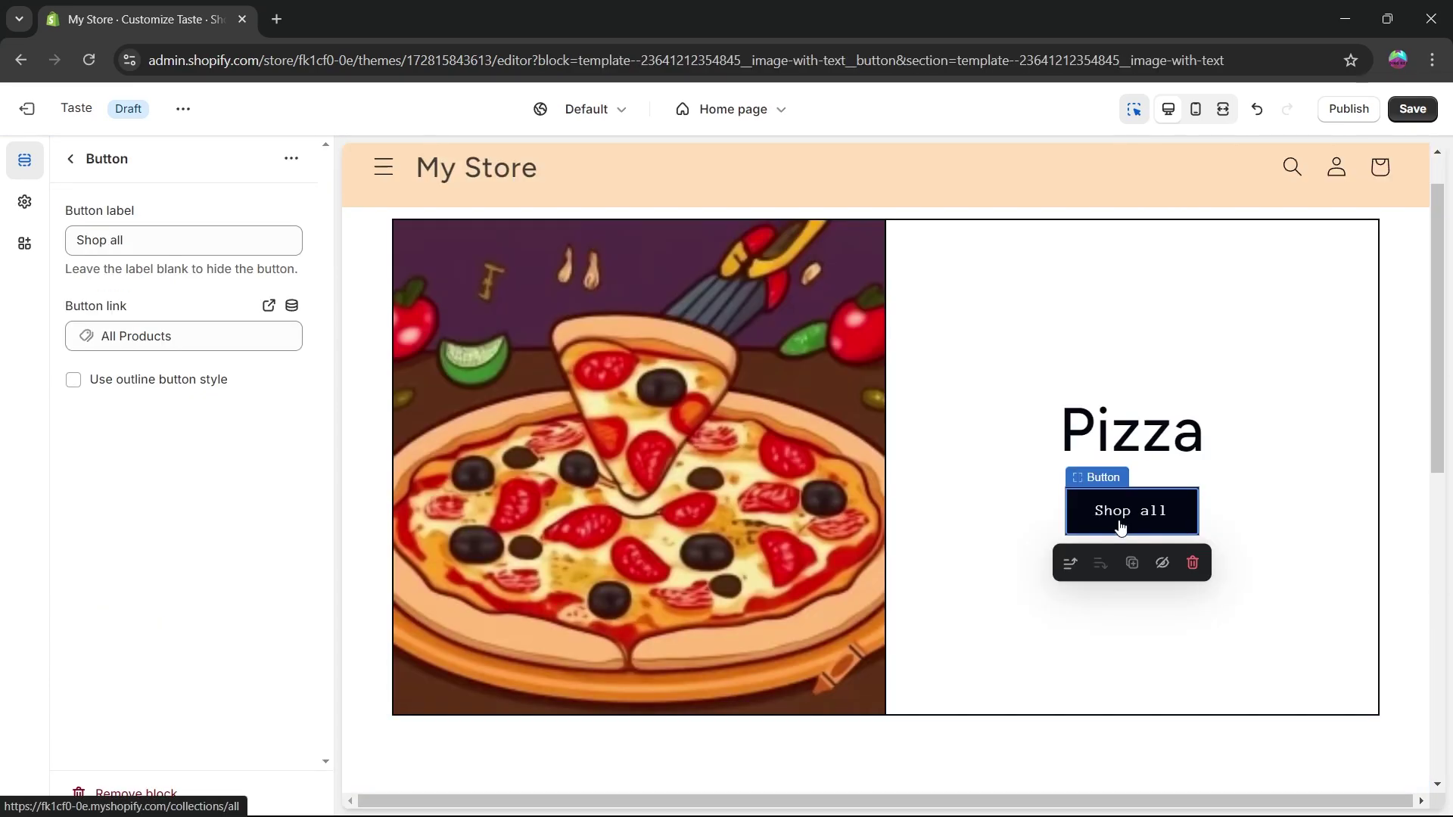
left_click_drag(189, 250, 2, 255)
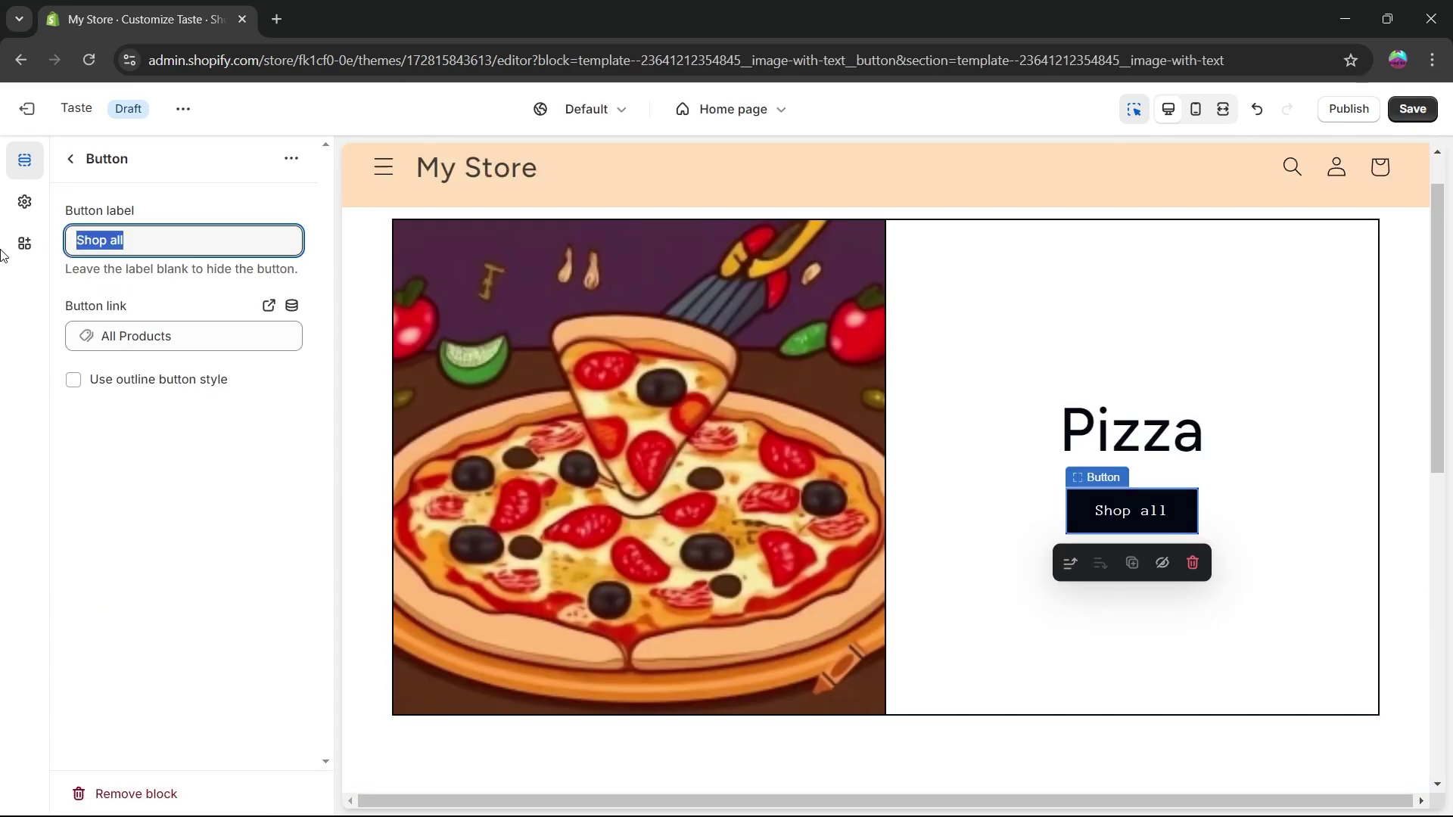
type("Get Pizza!")
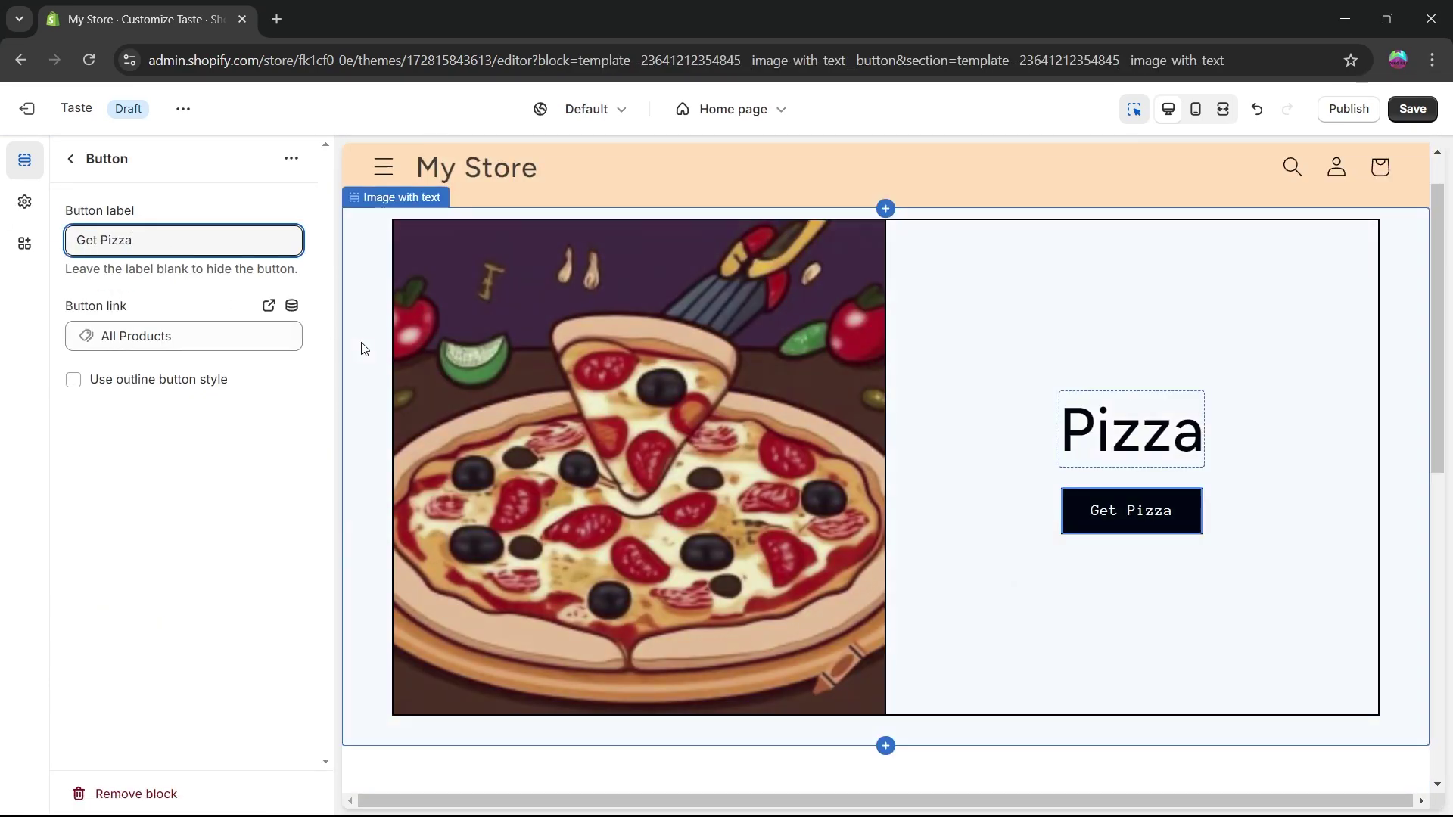
left_click(361, 349)
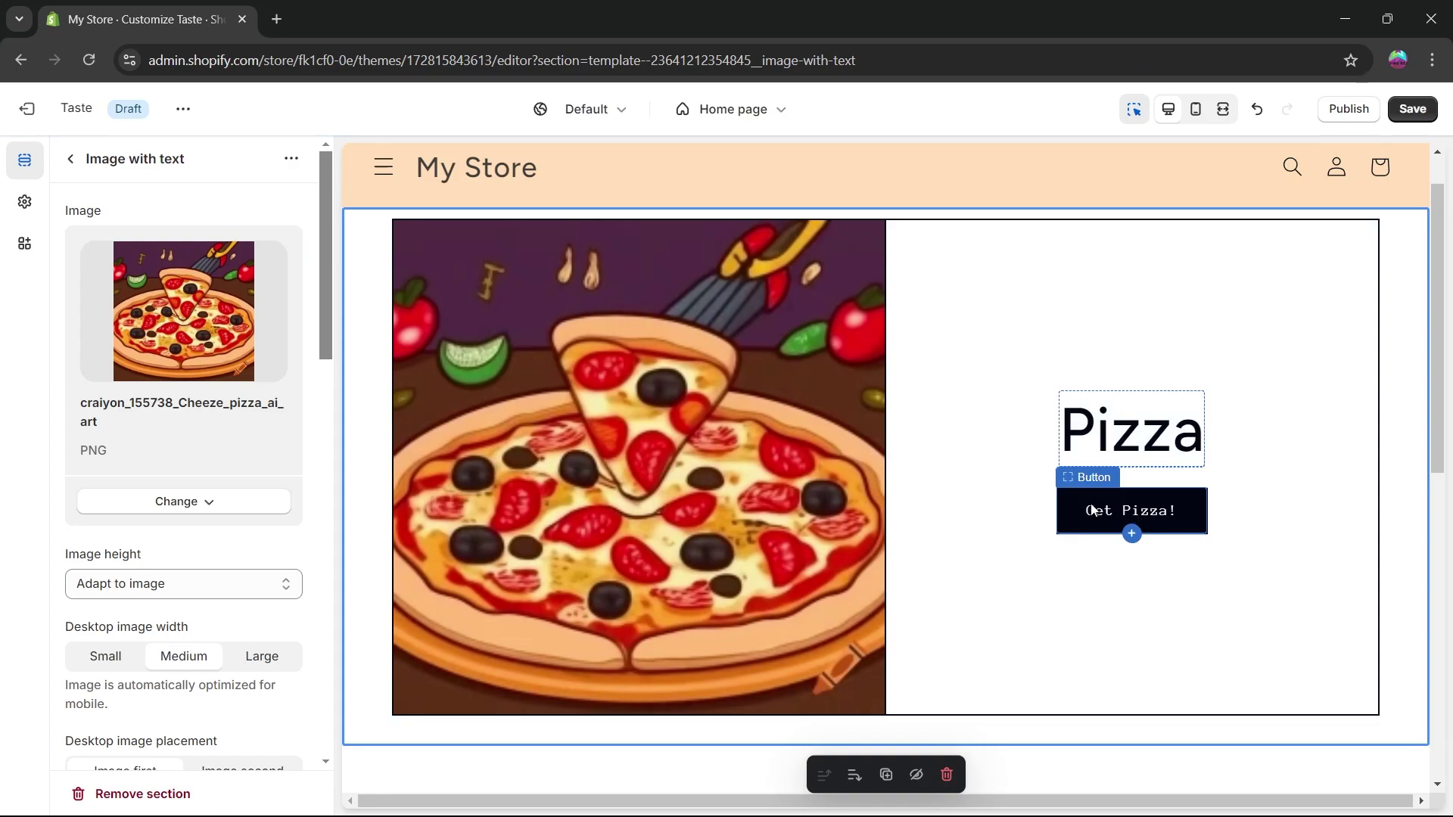
Step: Add an Email signup section between the Image with text section and the Featured products section
scroll(1032, 520, "down", 7)
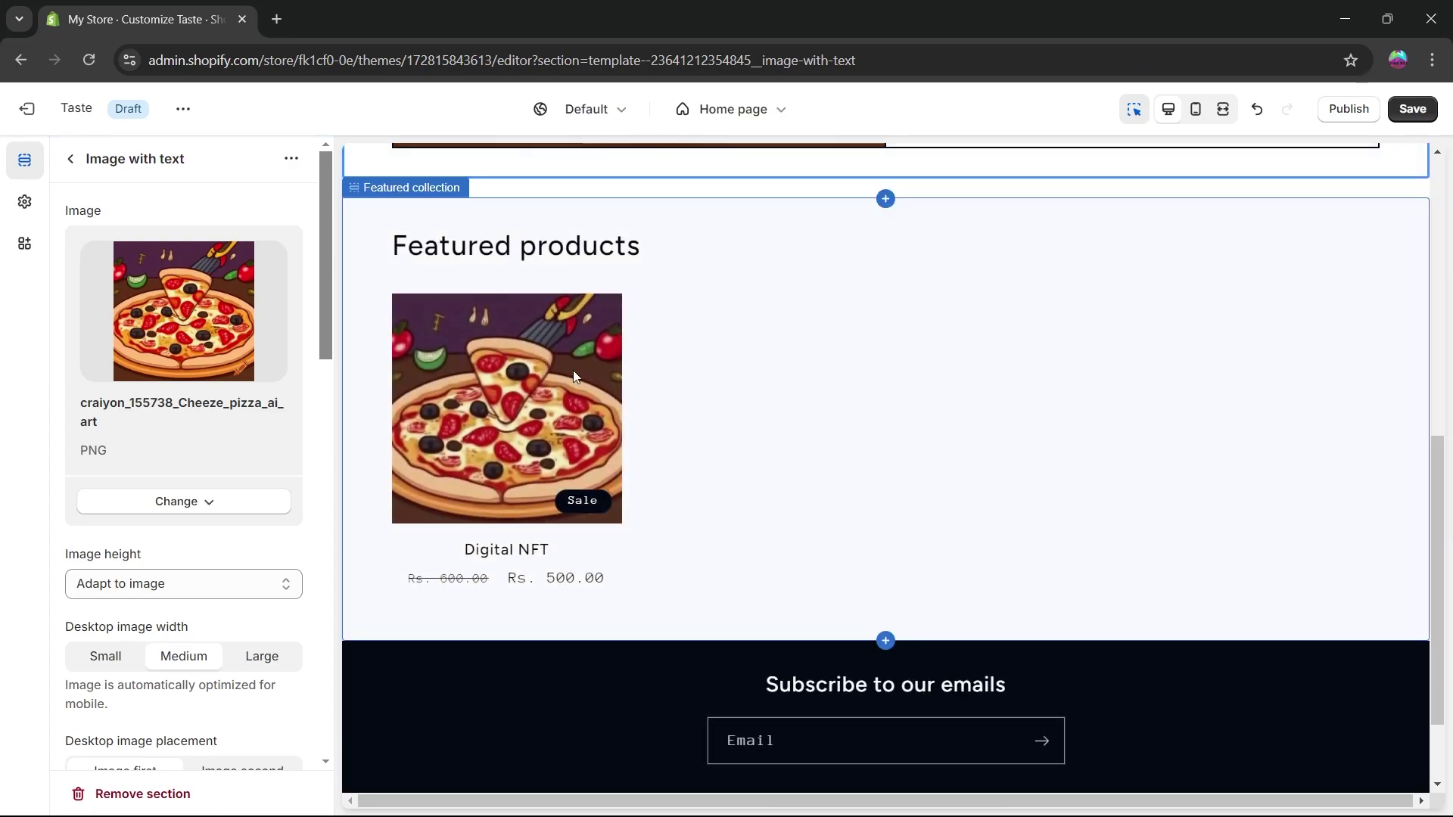
scroll(574, 371, "up", 4)
scroll(545, 402, "down", 5)
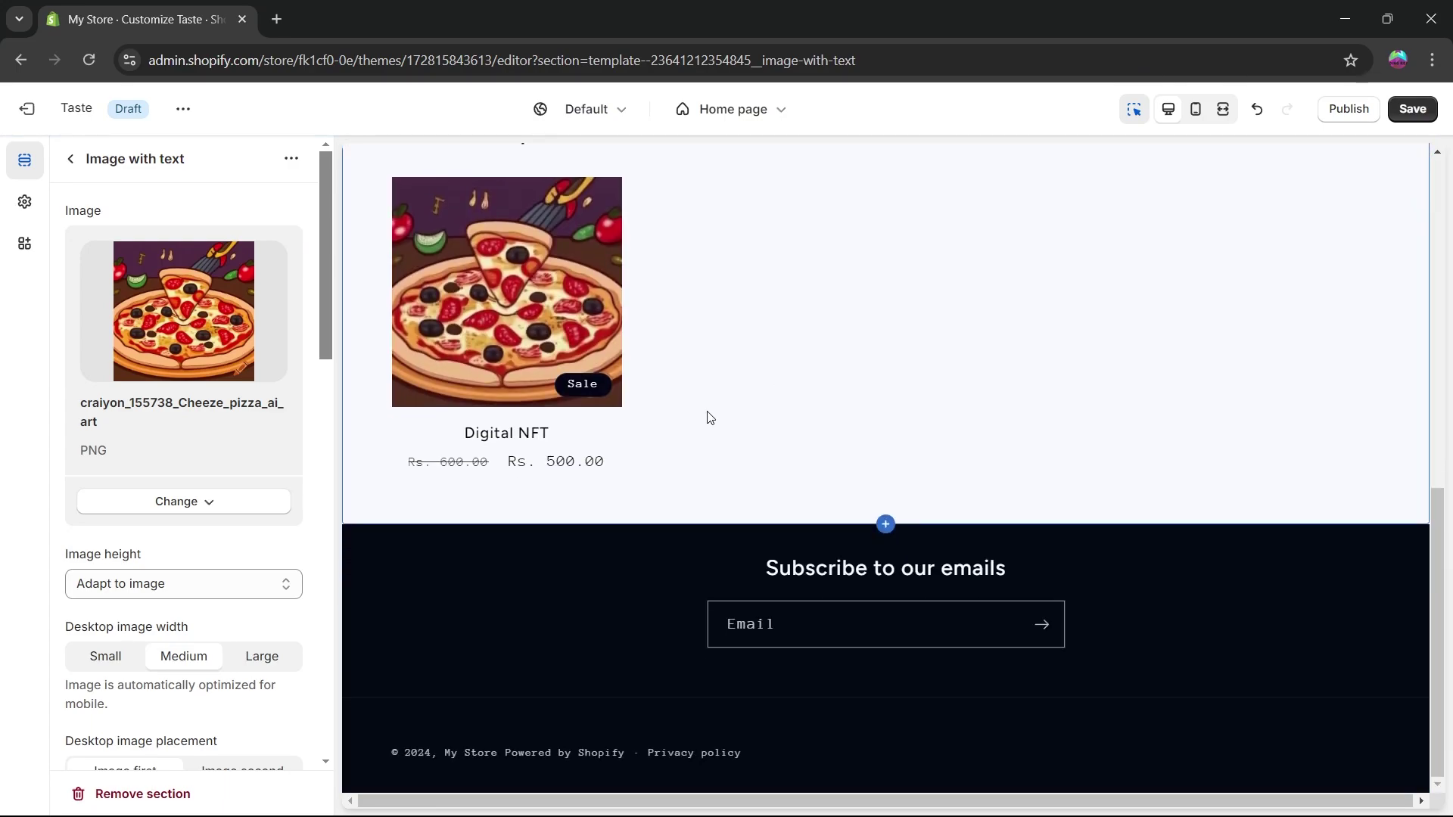
scroll(710, 418, "up", 6)
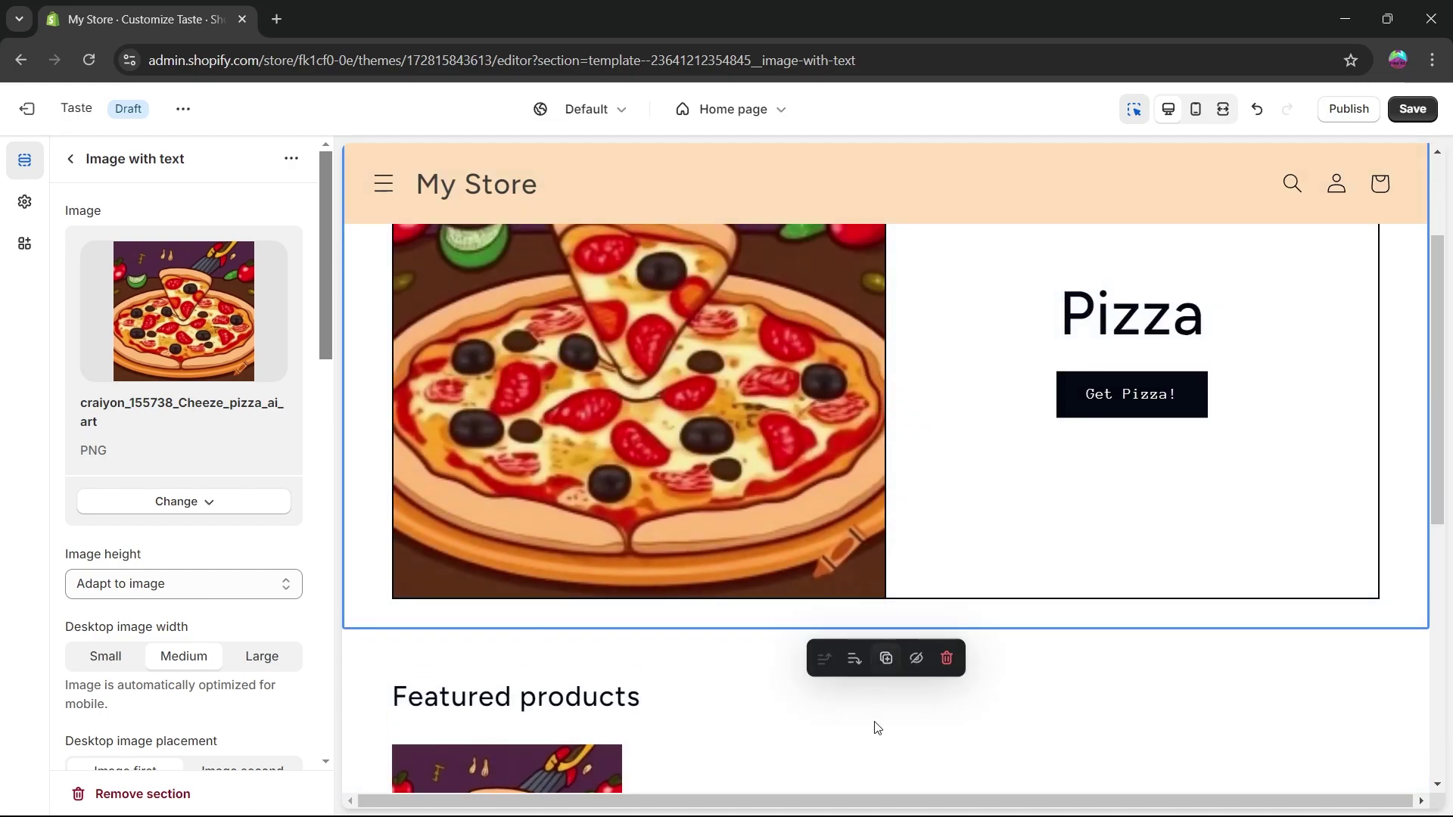
scroll(878, 728, "down", 1)
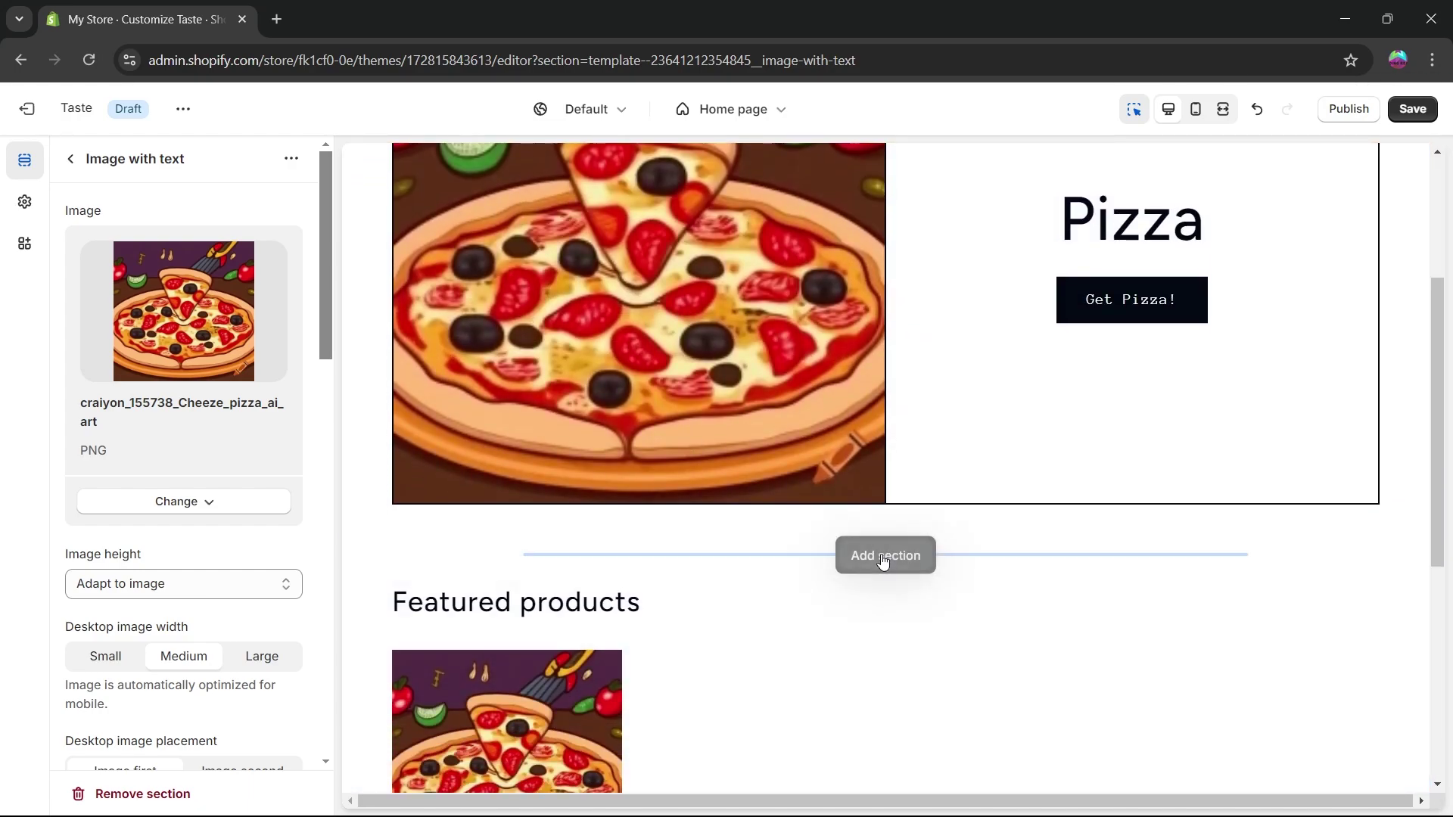
left_click(882, 557)
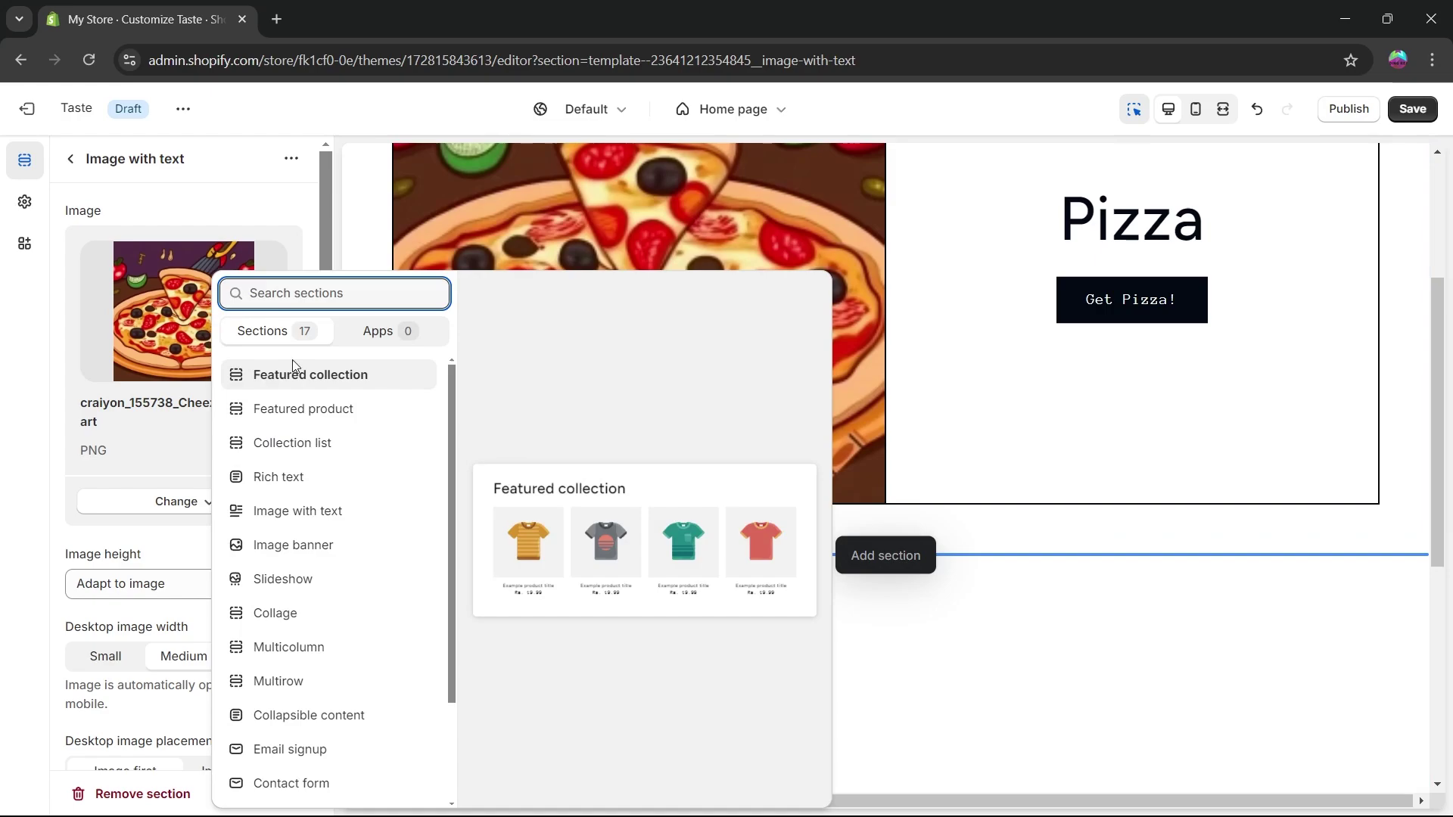
scroll(312, 449, "down", 1)
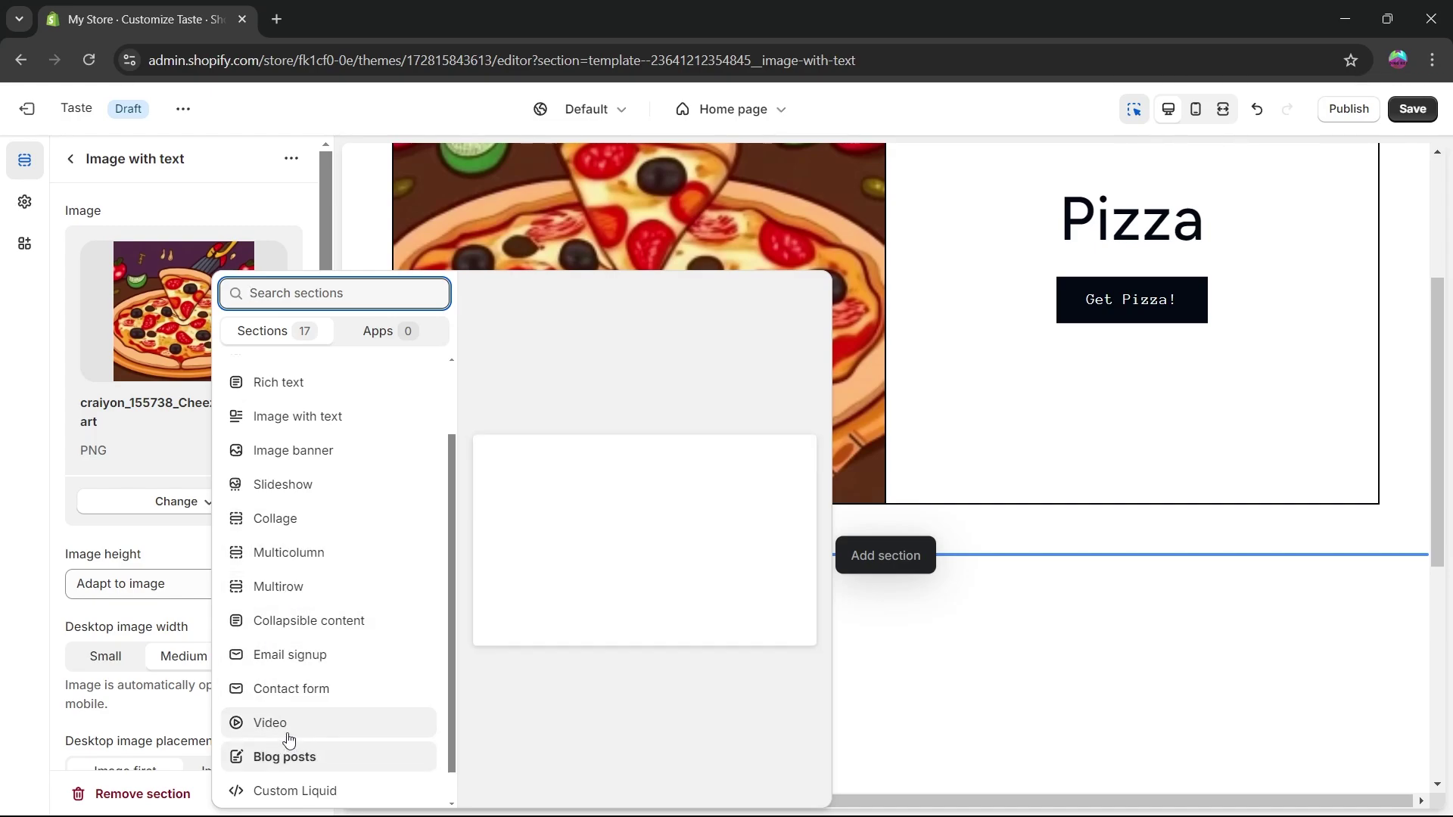
scroll(308, 764, "down", 1)
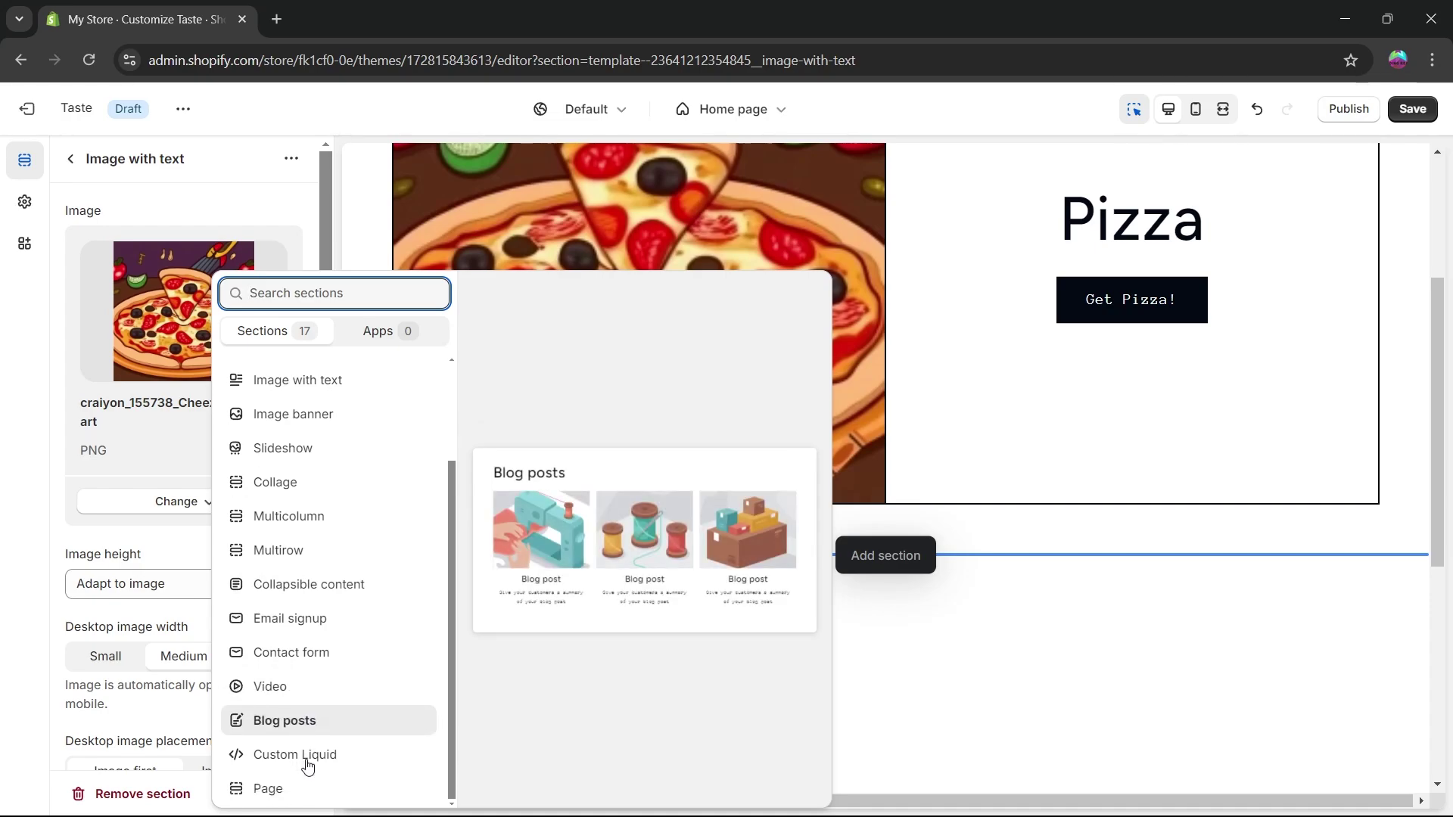
scroll(357, 584, "up", 4)
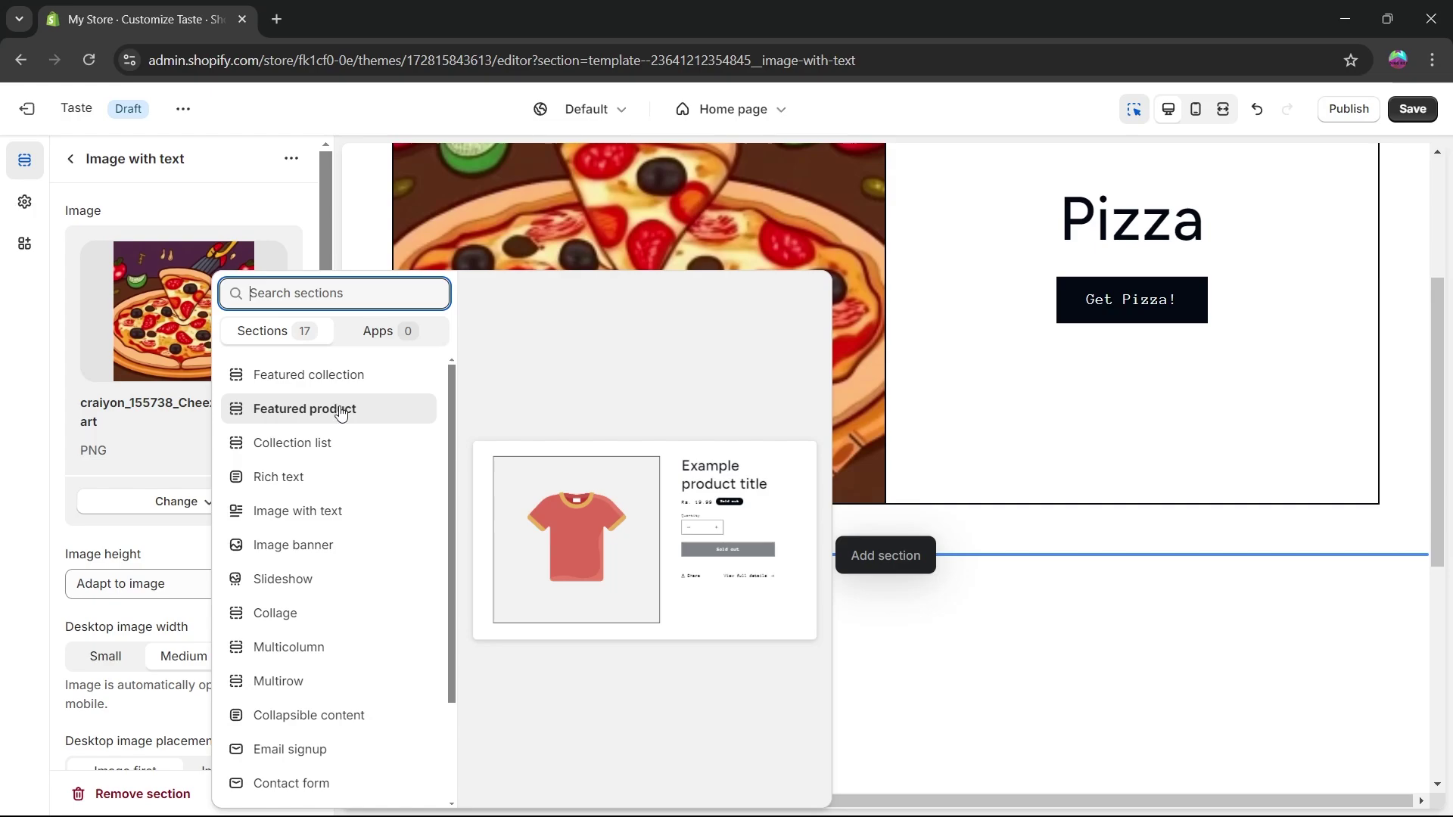
scroll(341, 412, "down", 3)
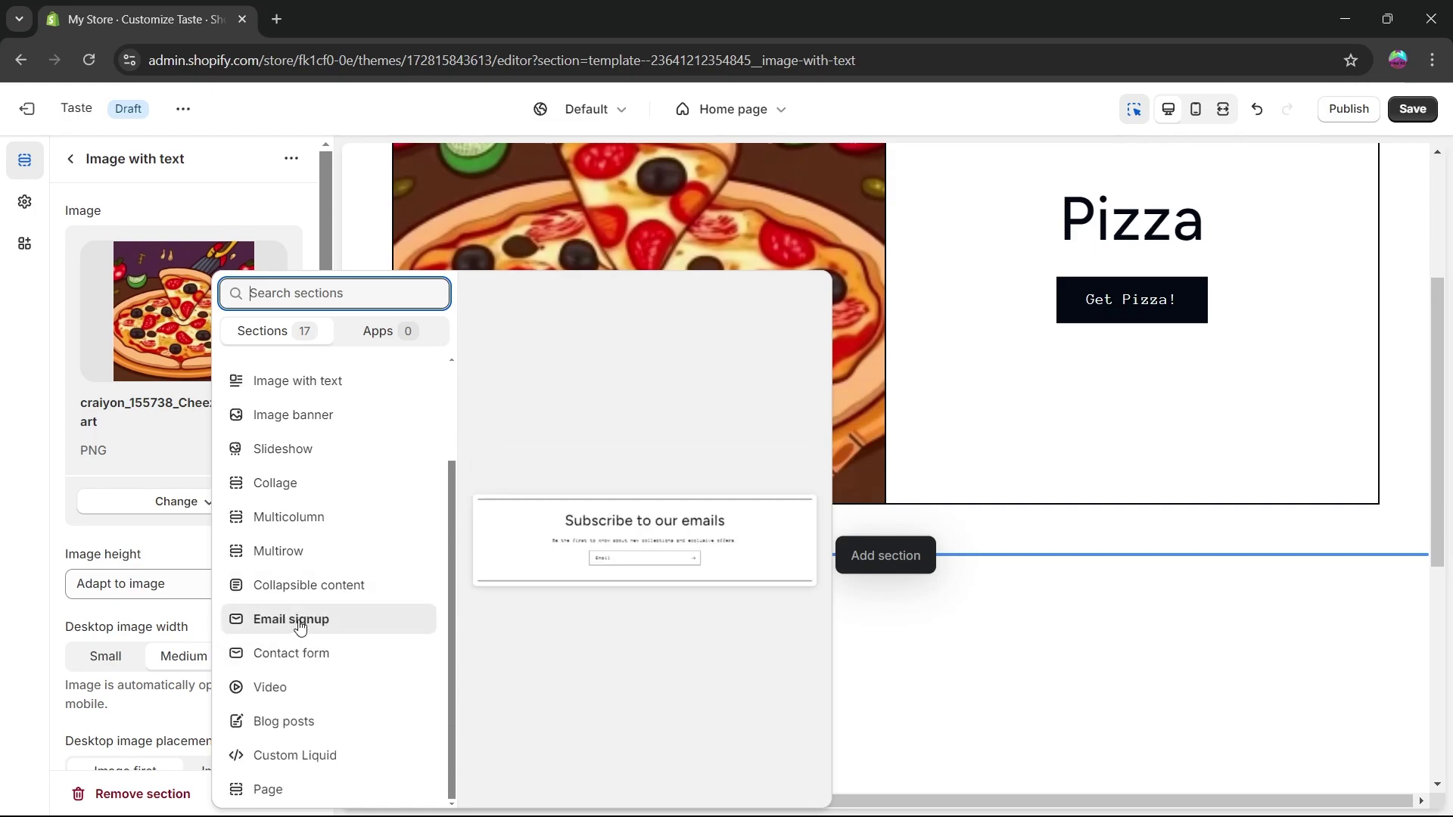
left_click(301, 622)
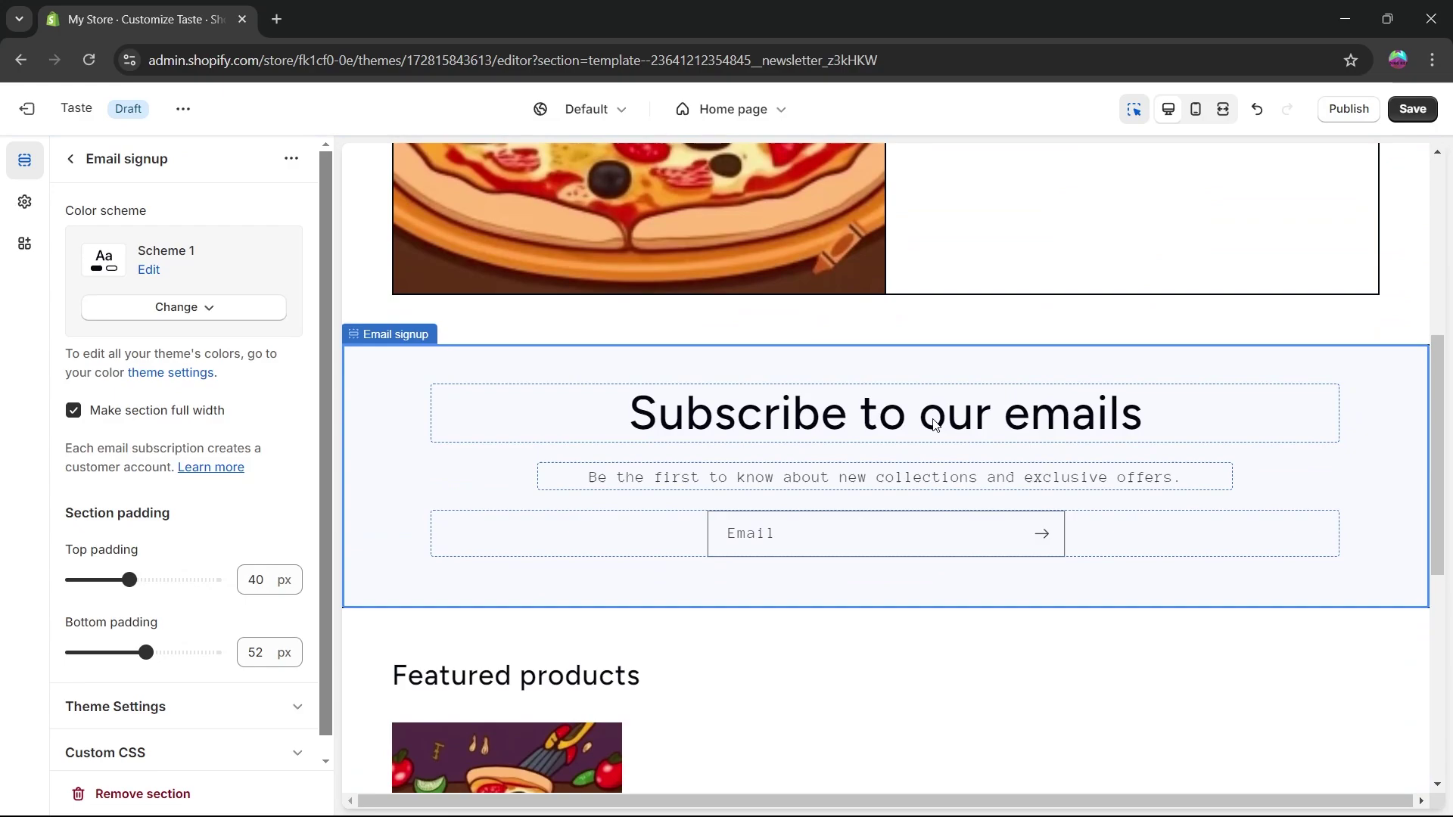
Step: Check the settings of the heading, subheading and email form blocks in the new Email signup section
left_click(935, 425)
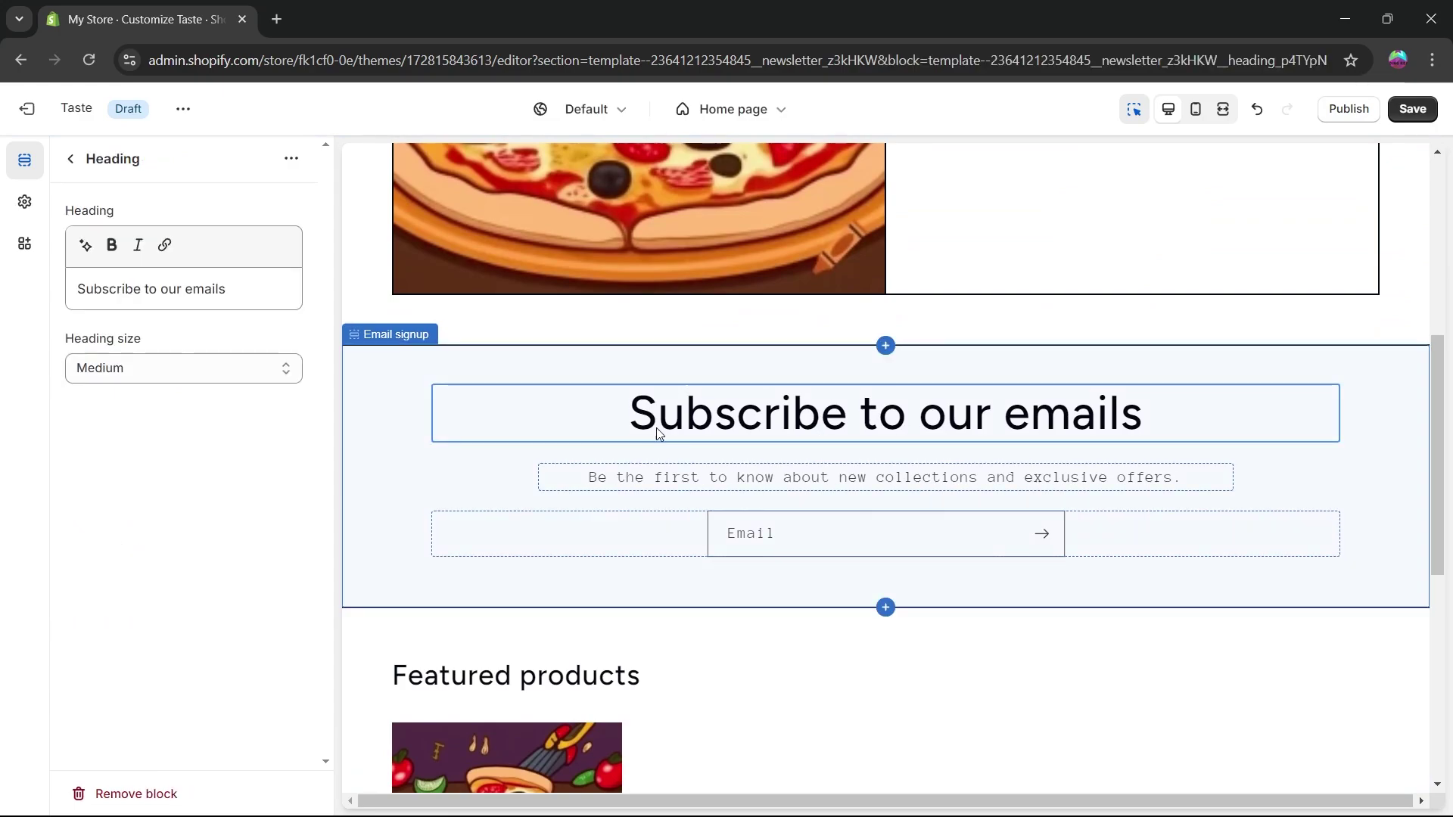
left_click(816, 488)
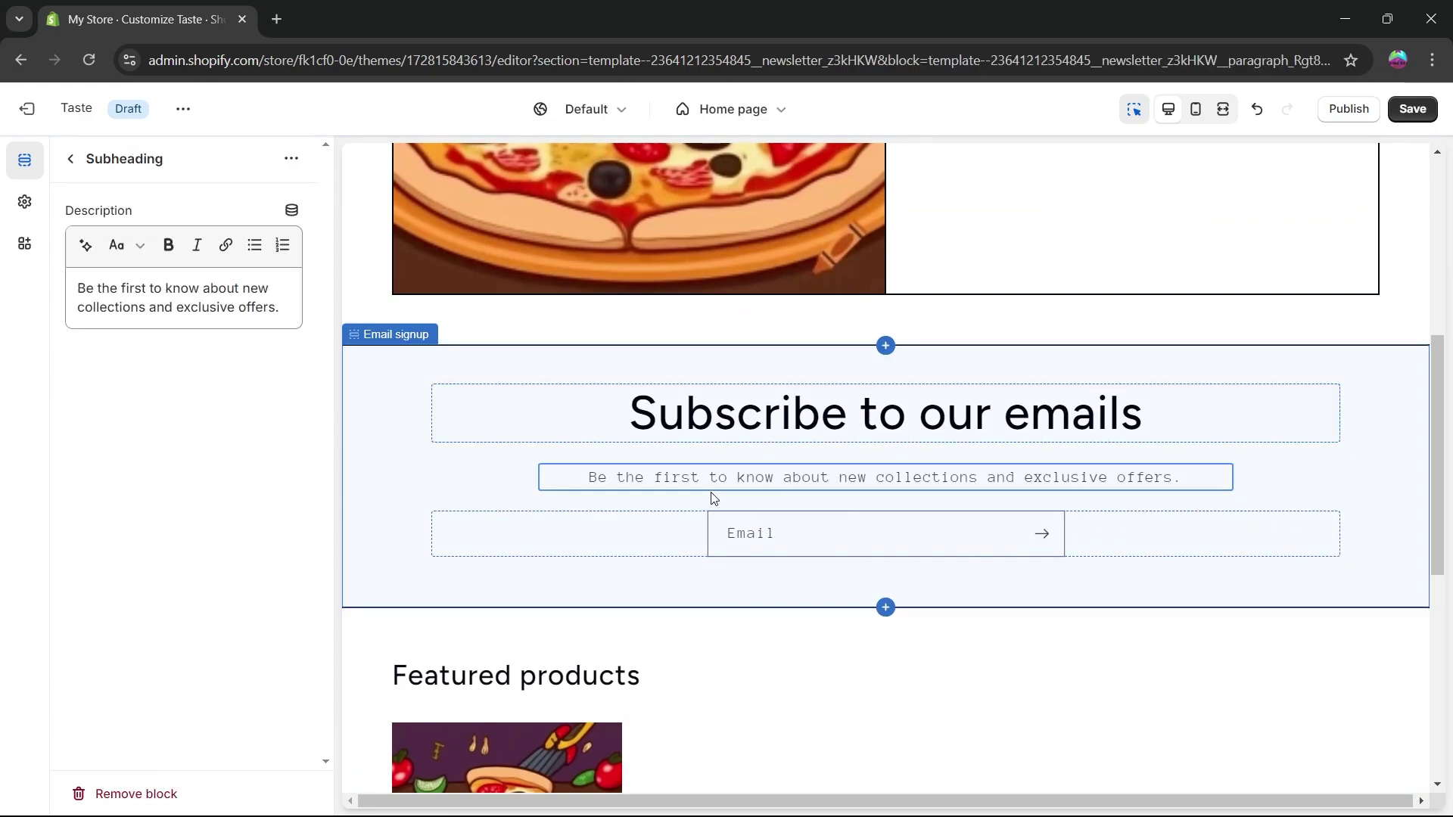
left_click(811, 535)
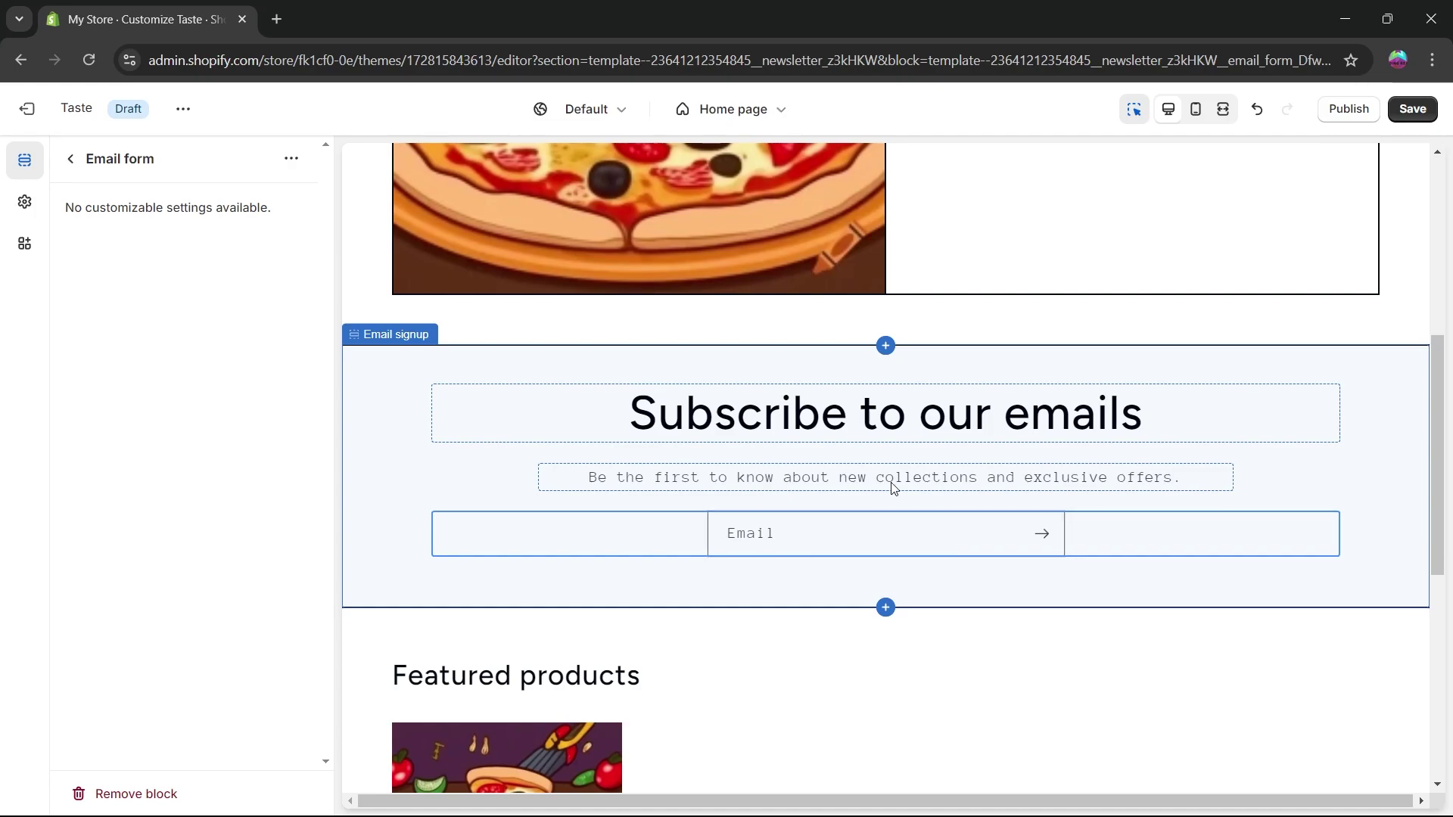
Step: Set the color scheme of the Featured products section to Scheme 2
scroll(805, 555, "down", 5)
left_click(864, 464)
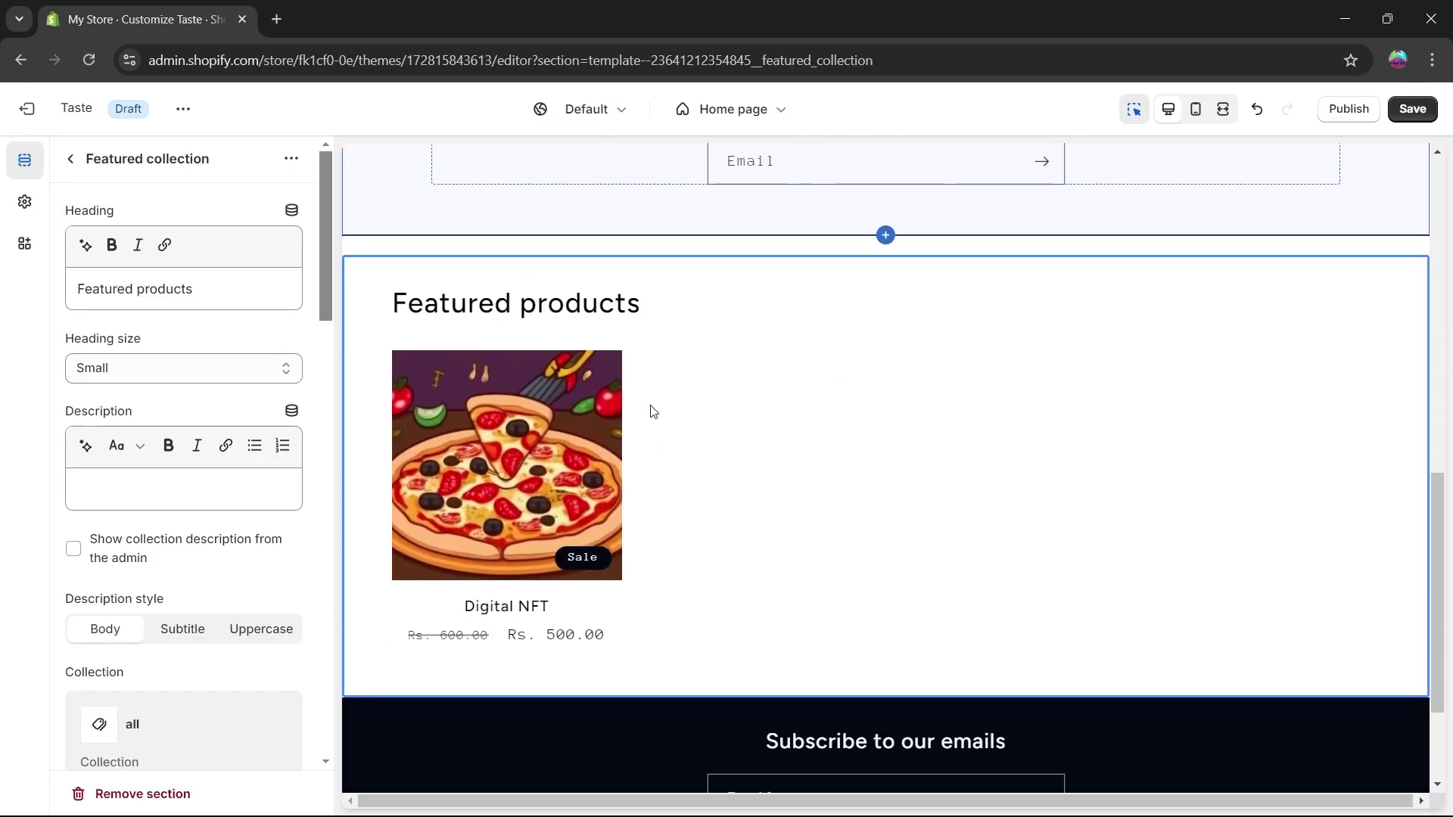
scroll(184, 325, "down", 10)
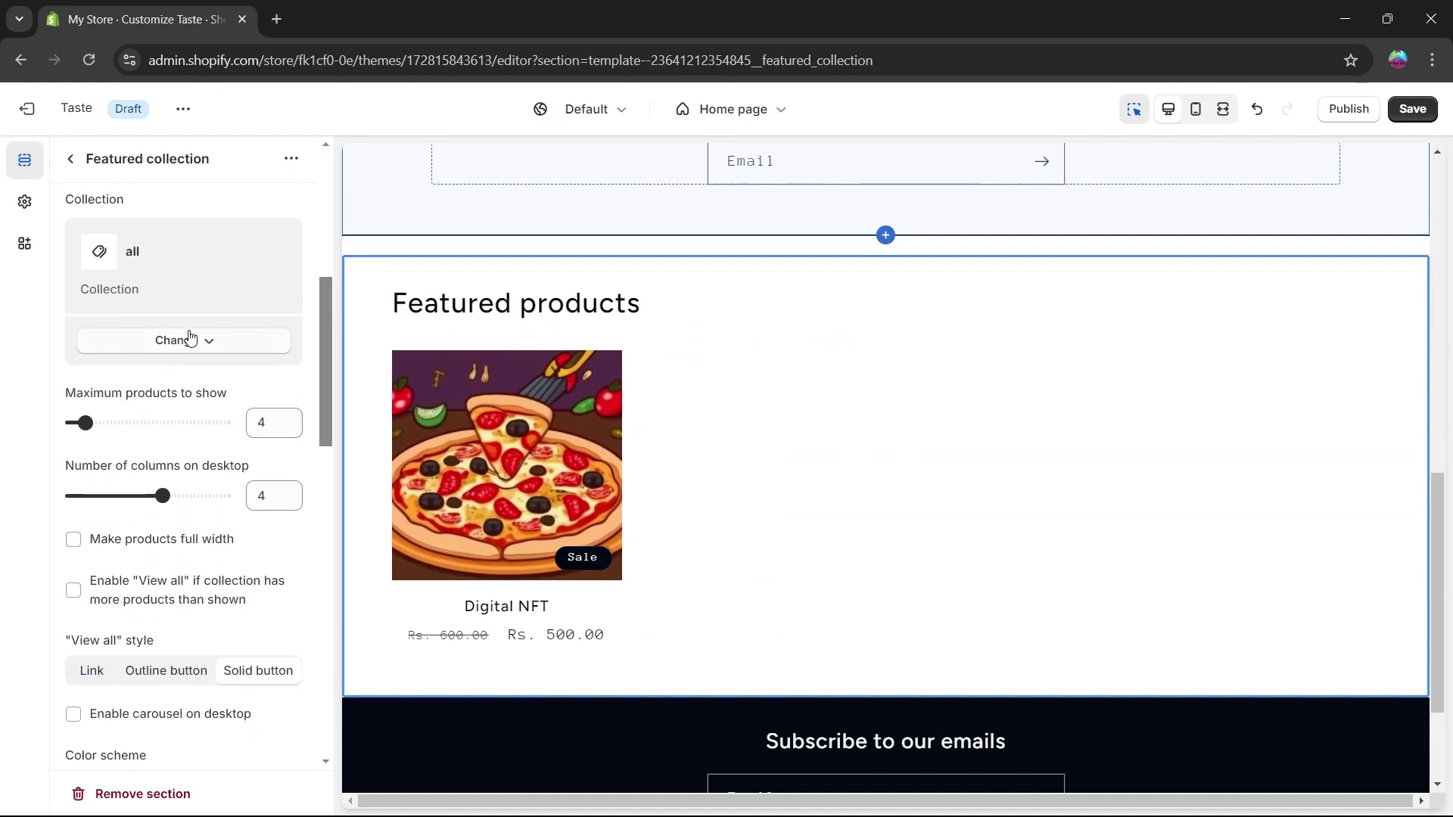
left_click(187, 380)
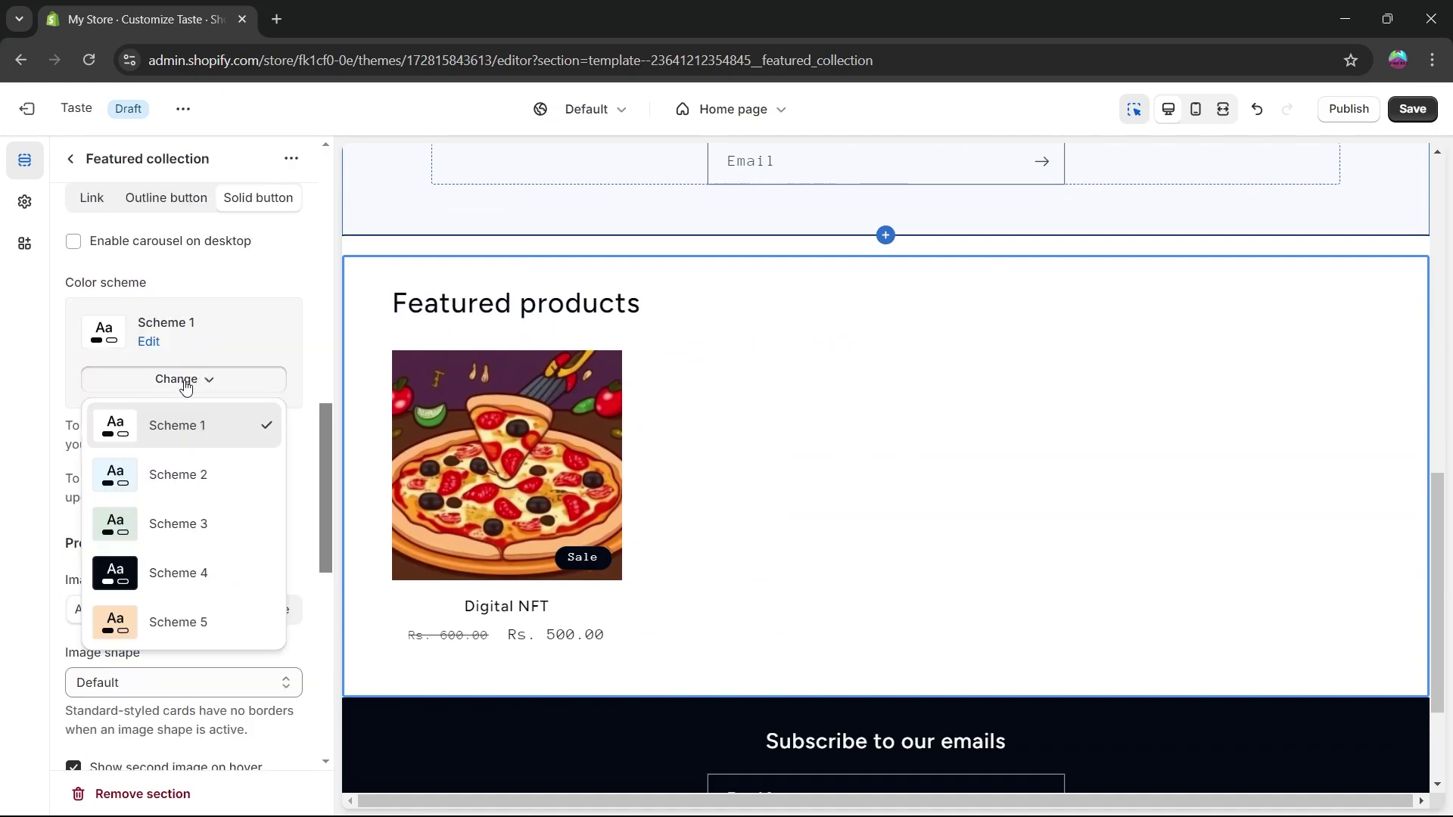
left_click(198, 474)
Step: Set the Image with text section's container color scheme to Scheme 2 and the Email signup section's color scheme to Scheme 3
scroll(856, 387, "up", 6)
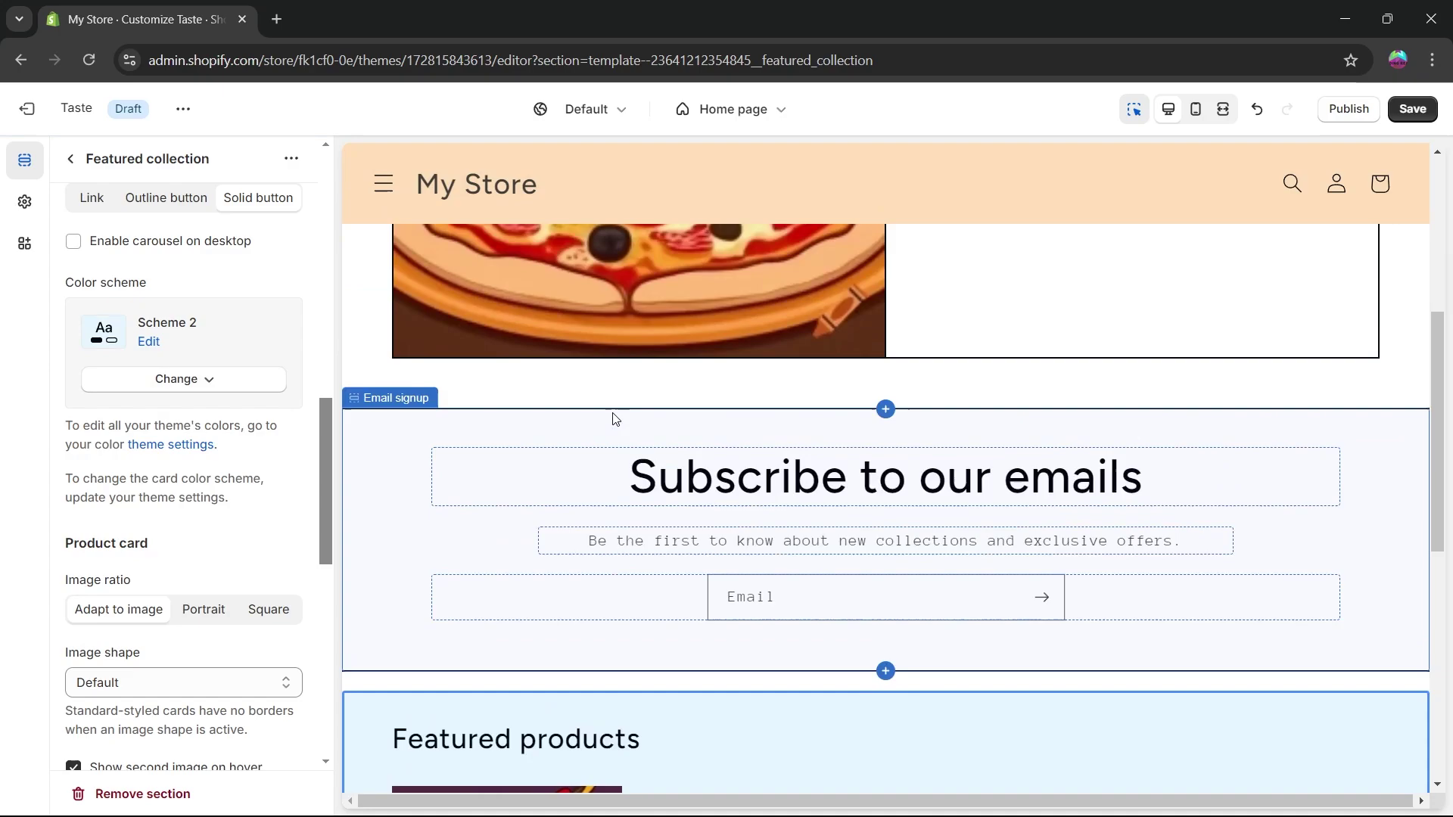
left_click(1022, 345)
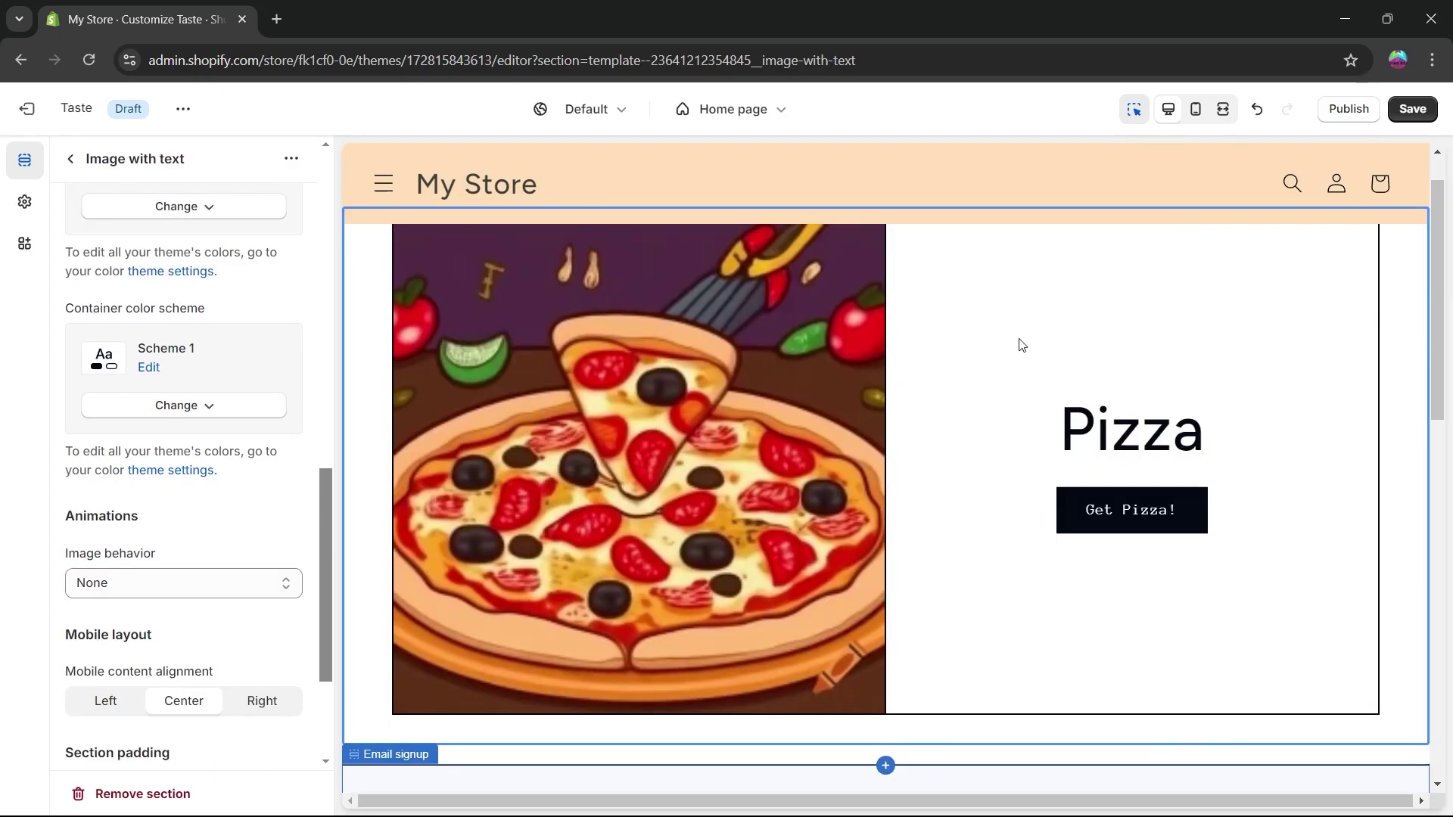
left_click(149, 367)
scroll(990, 575, "down", 10)
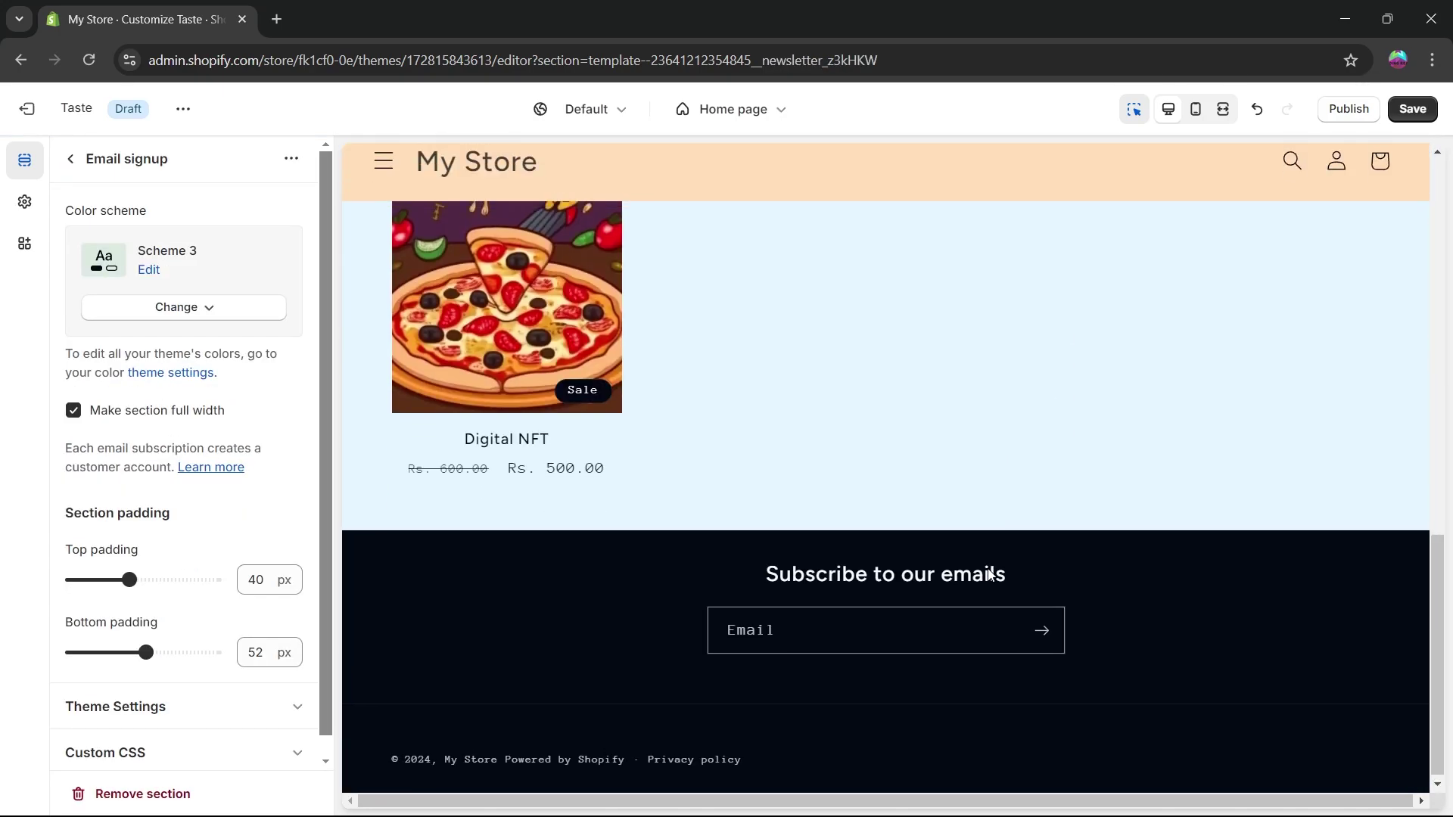
scroll(990, 575, "up", 10)
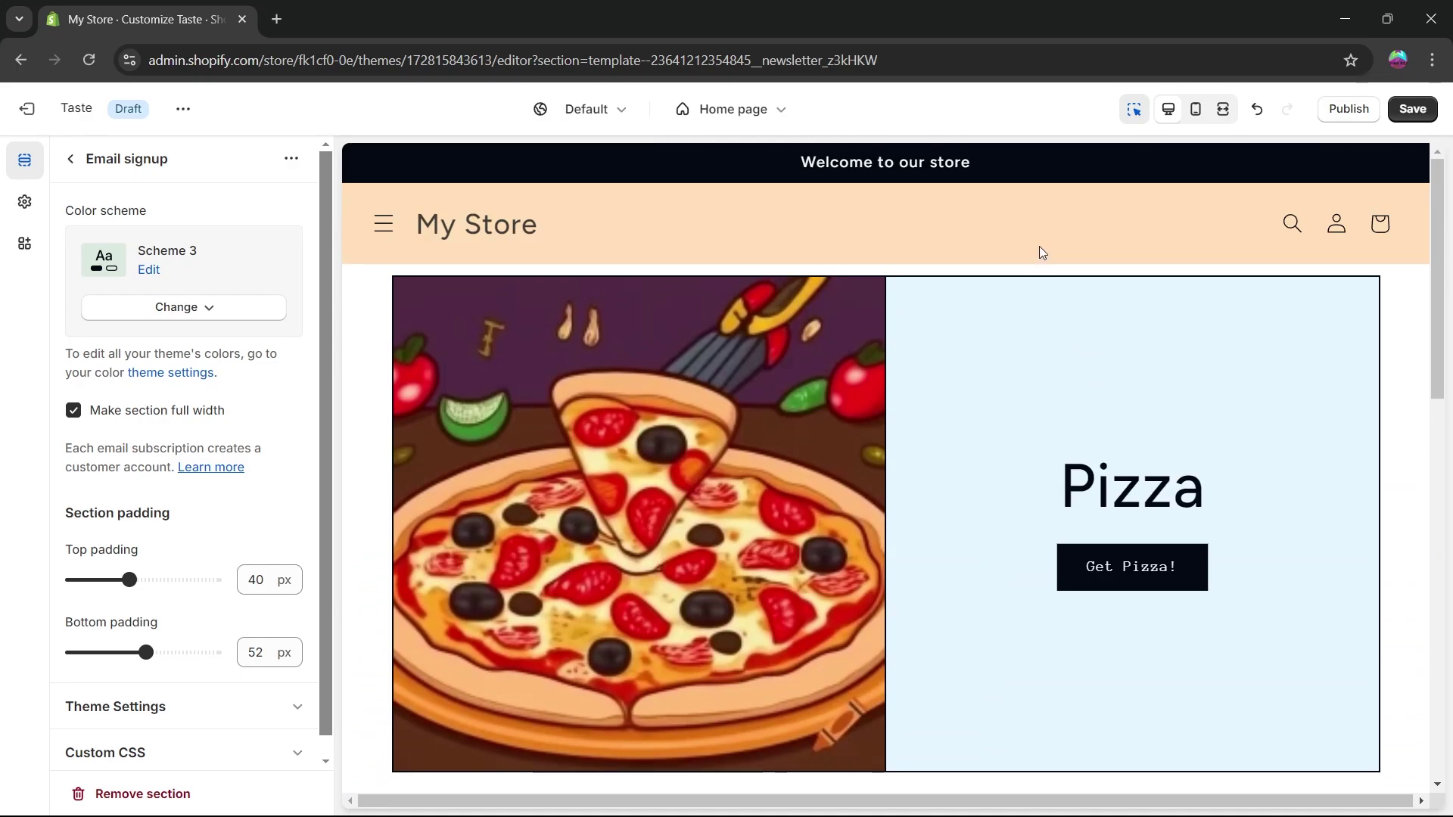
Step: Preview the home page in the mobile layout and return to the desktop layout
left_click(1196, 116)
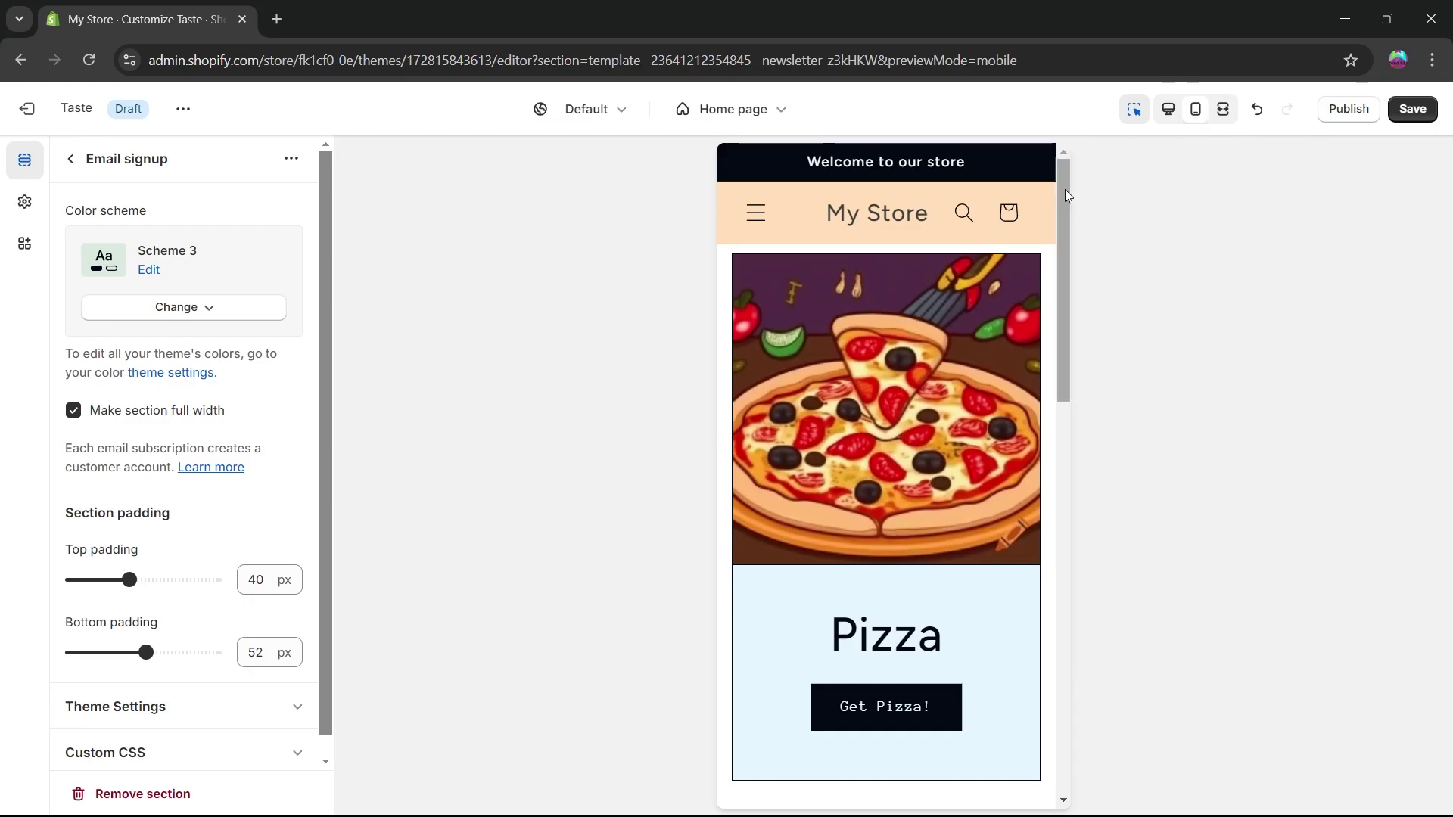
left_click_drag(1065, 189, 1115, 115)
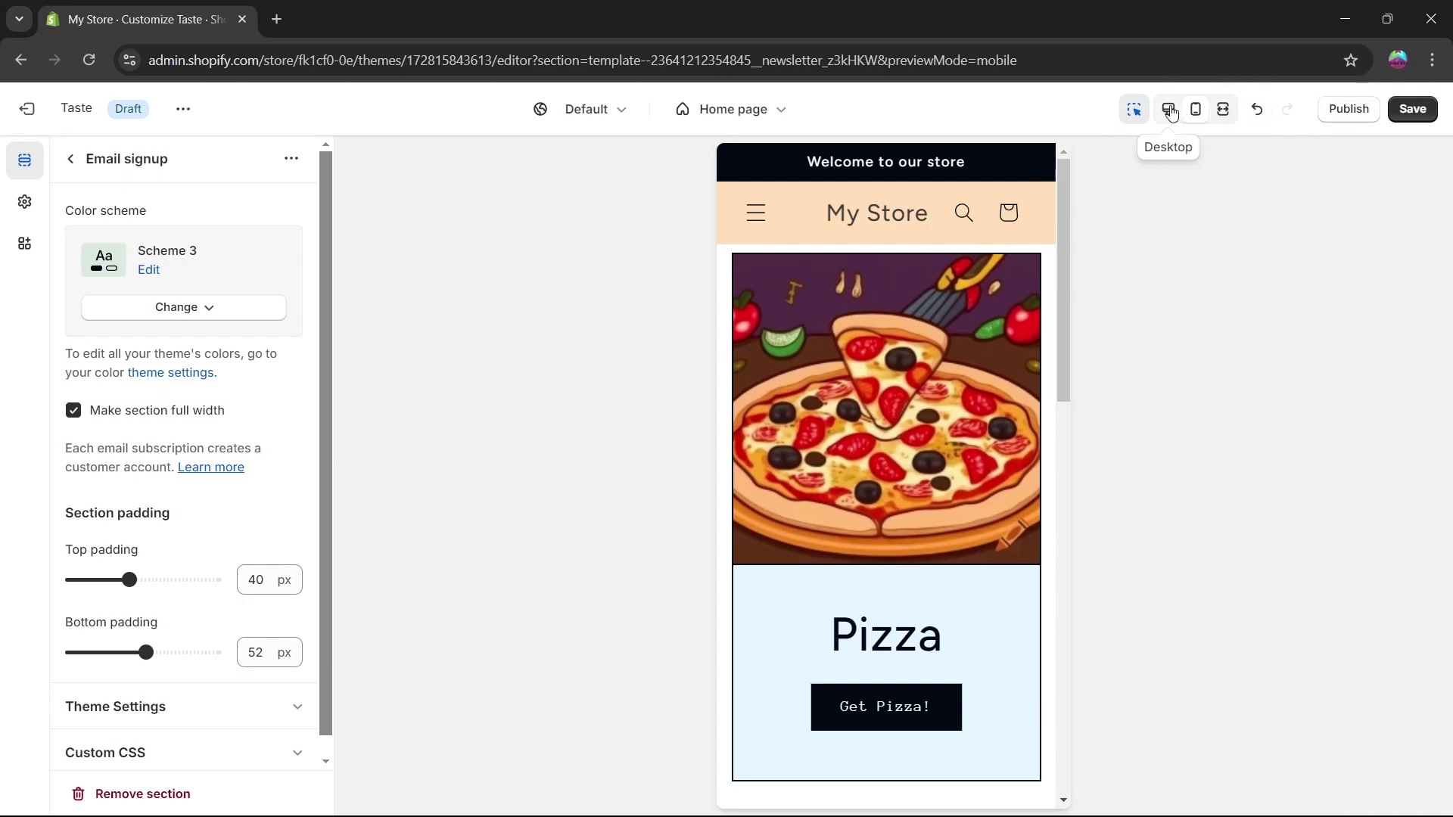
left_click(1168, 109)
Step: Save the theme changes and publish the Taste theme as the store's current theme
left_click(1410, 111)
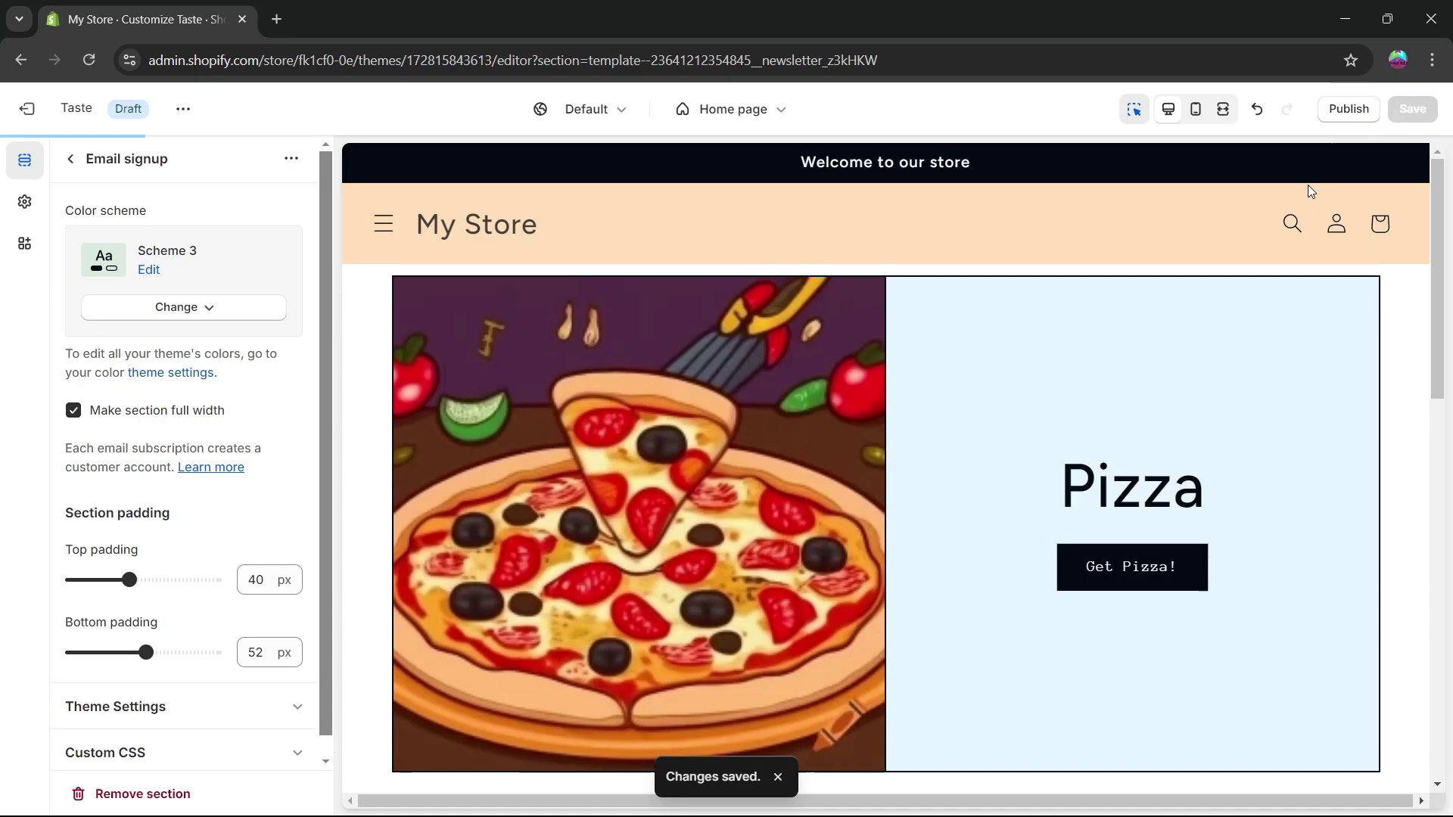
left_click(1350, 111)
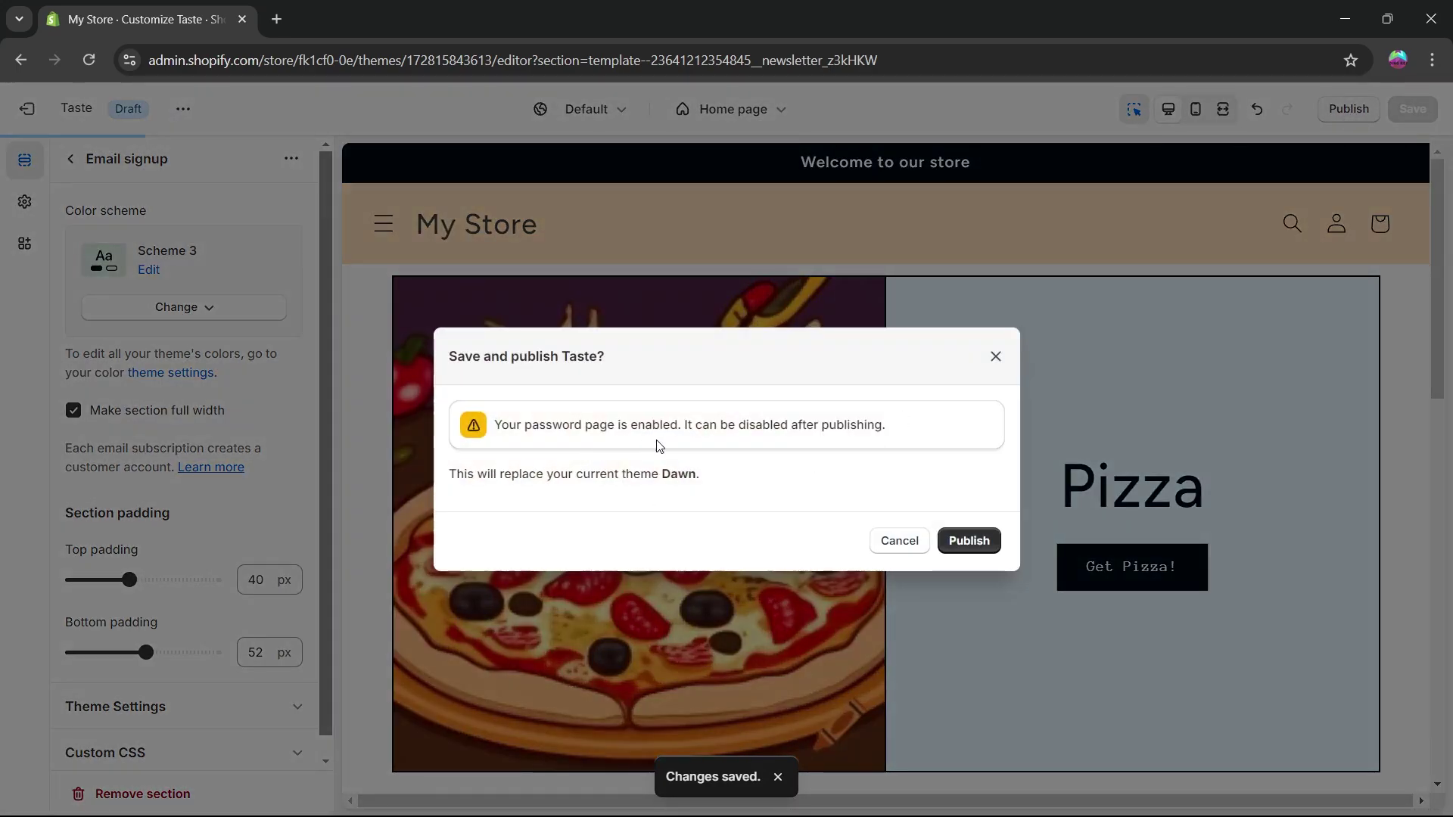
left_click_drag(495, 425, 887, 428)
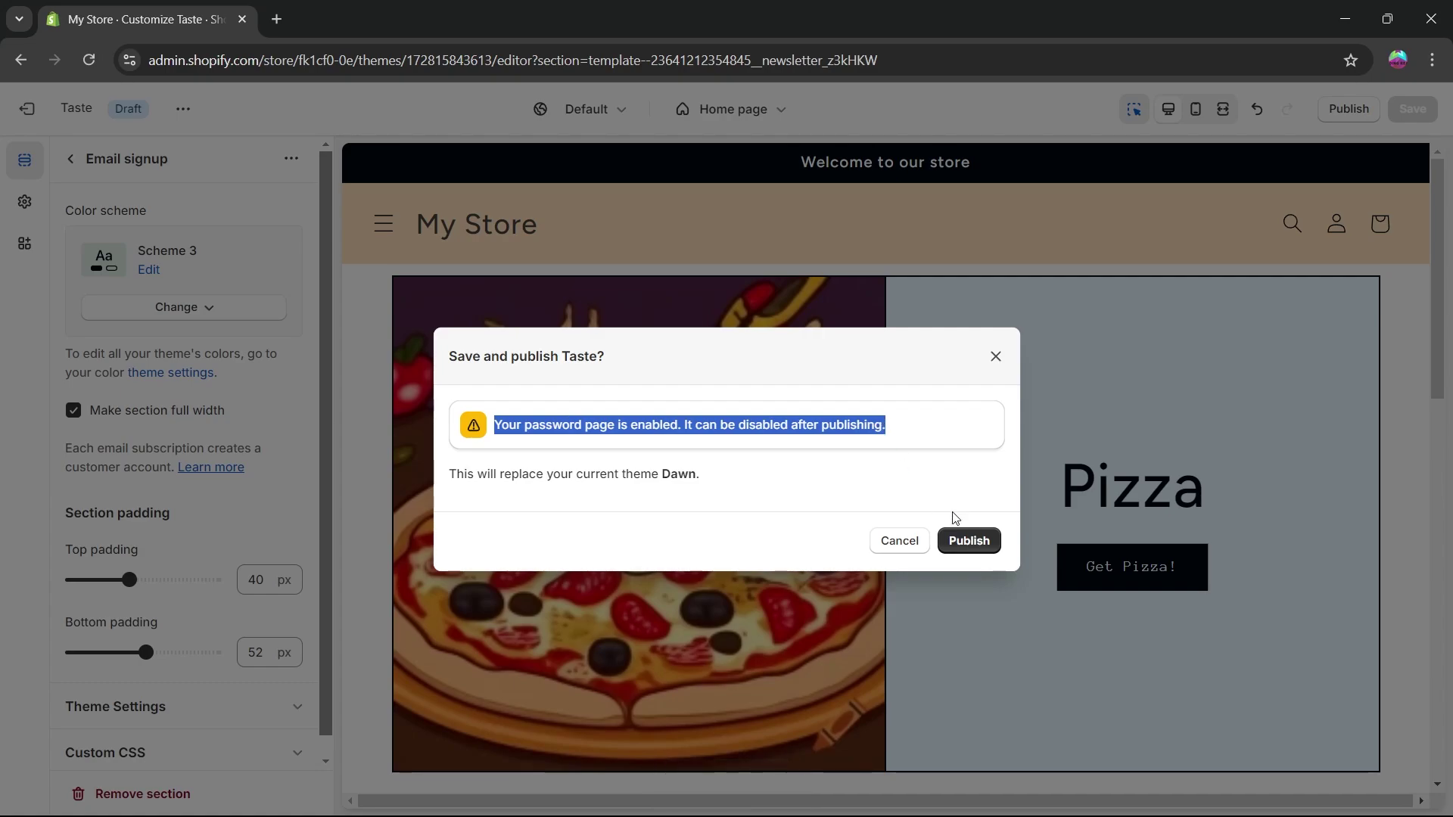
left_click(979, 542)
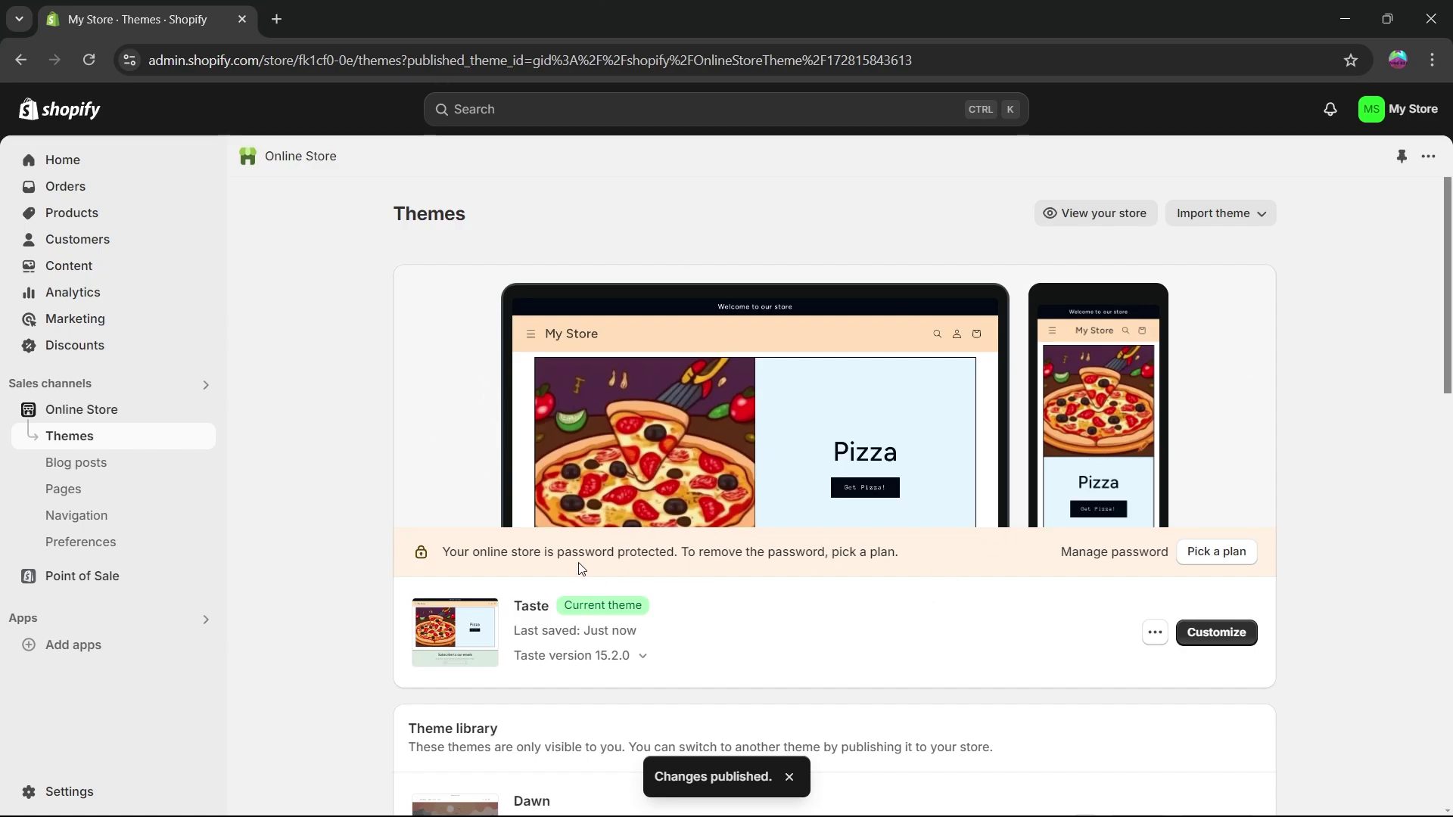
Step: Read the notice about the store's password protection and choose the Basic plan from the available plans
left_click_drag(556, 567, 807, 570)
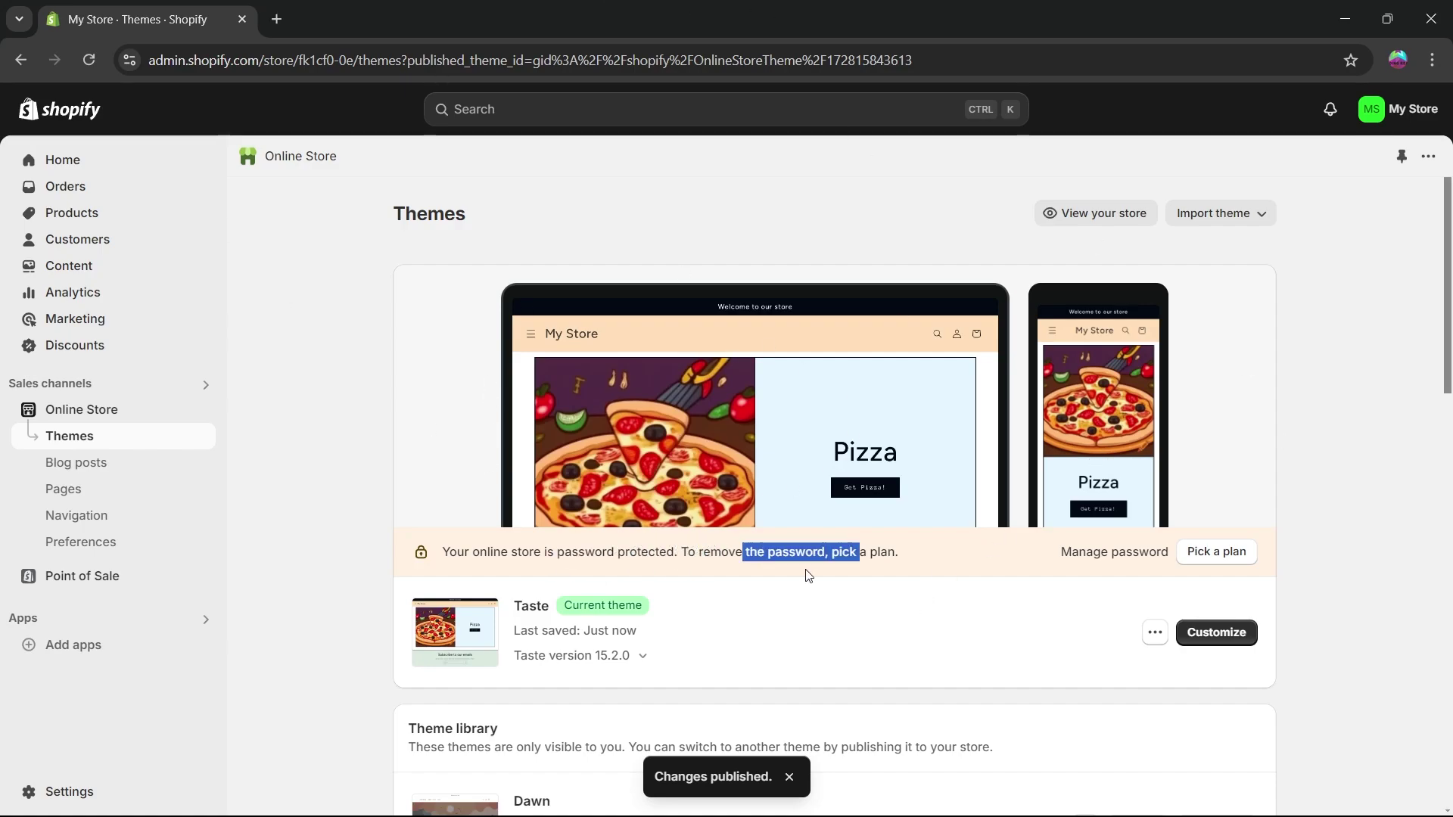
left_click_drag(682, 553, 889, 551)
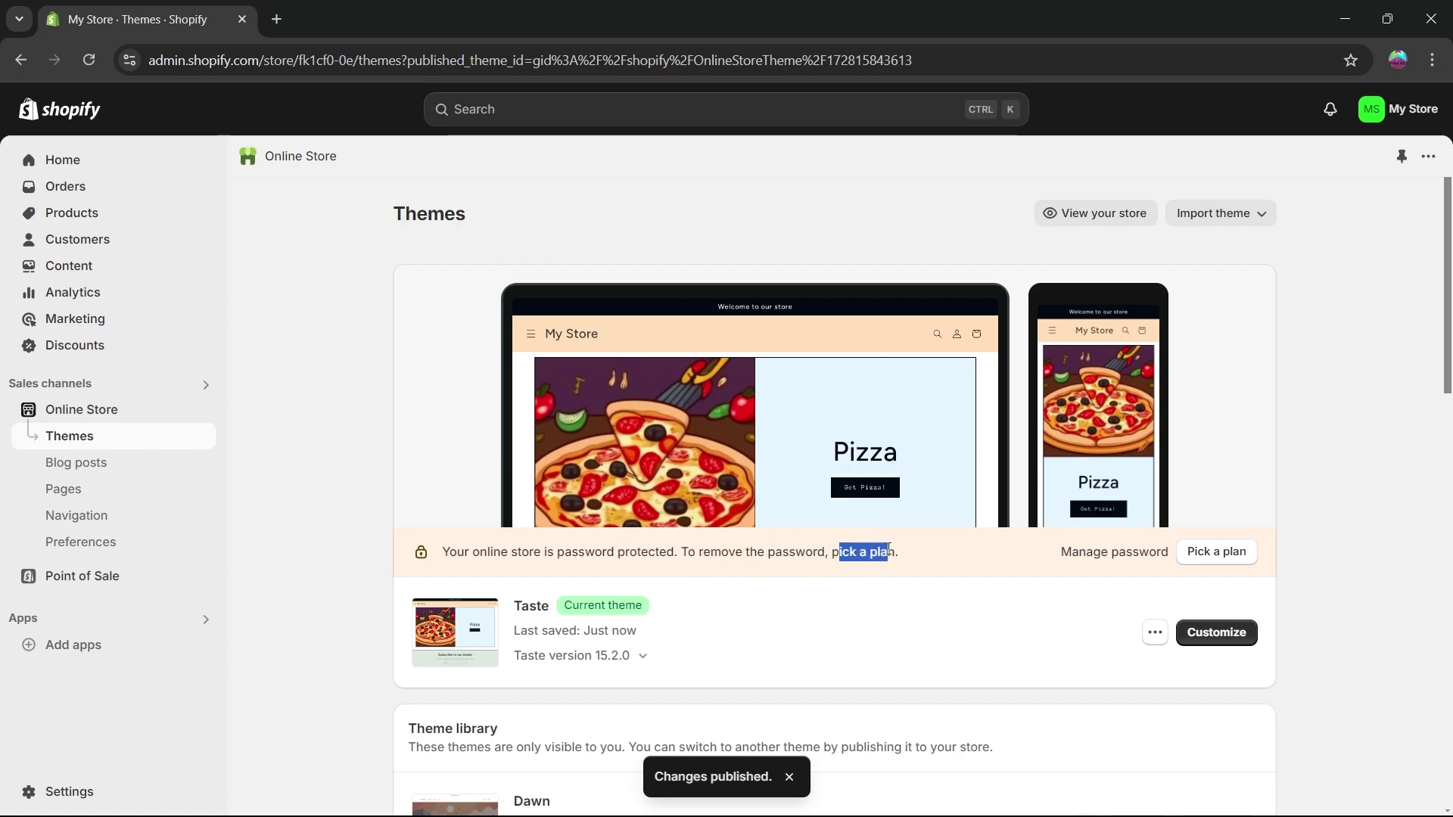
left_click(1221, 557)
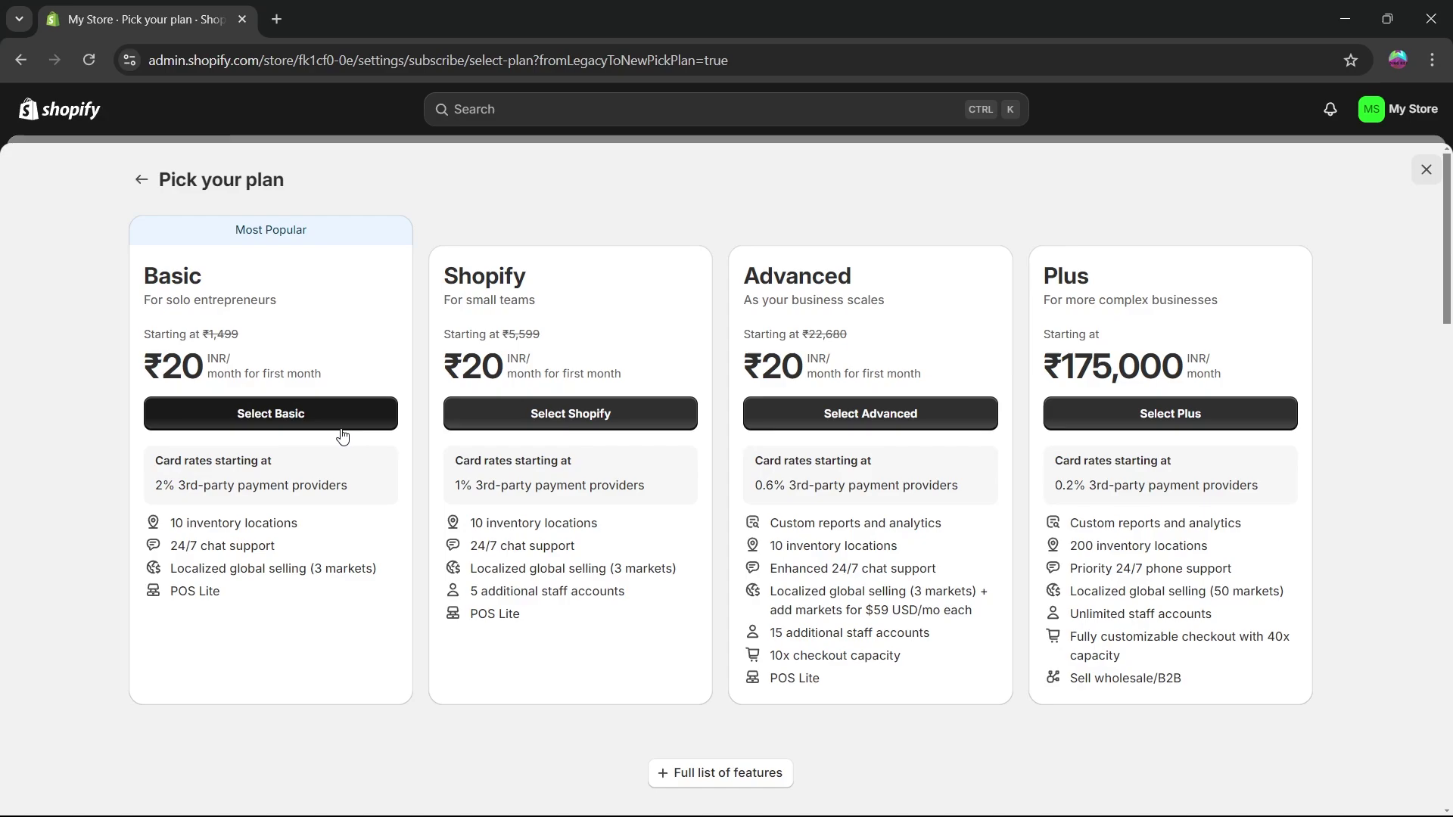
left_click(299, 420)
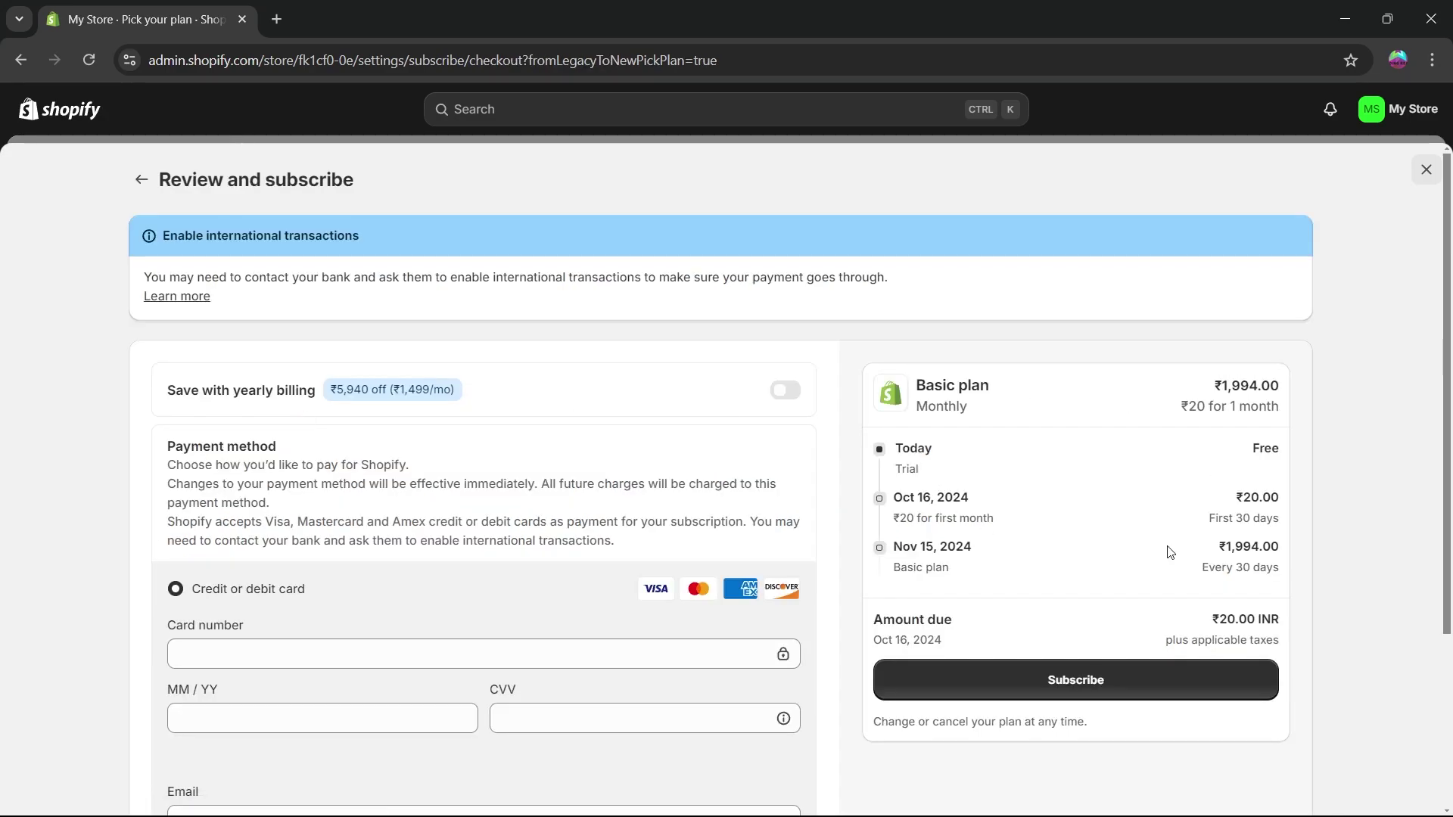
Step: Examine the Basic plan's billing schedule and payment method form, and close the subscription page without subscribing
scroll(649, 454, "down", 3)
scroll(454, 454, "up", 3)
scroll(246, 423, "down", 1)
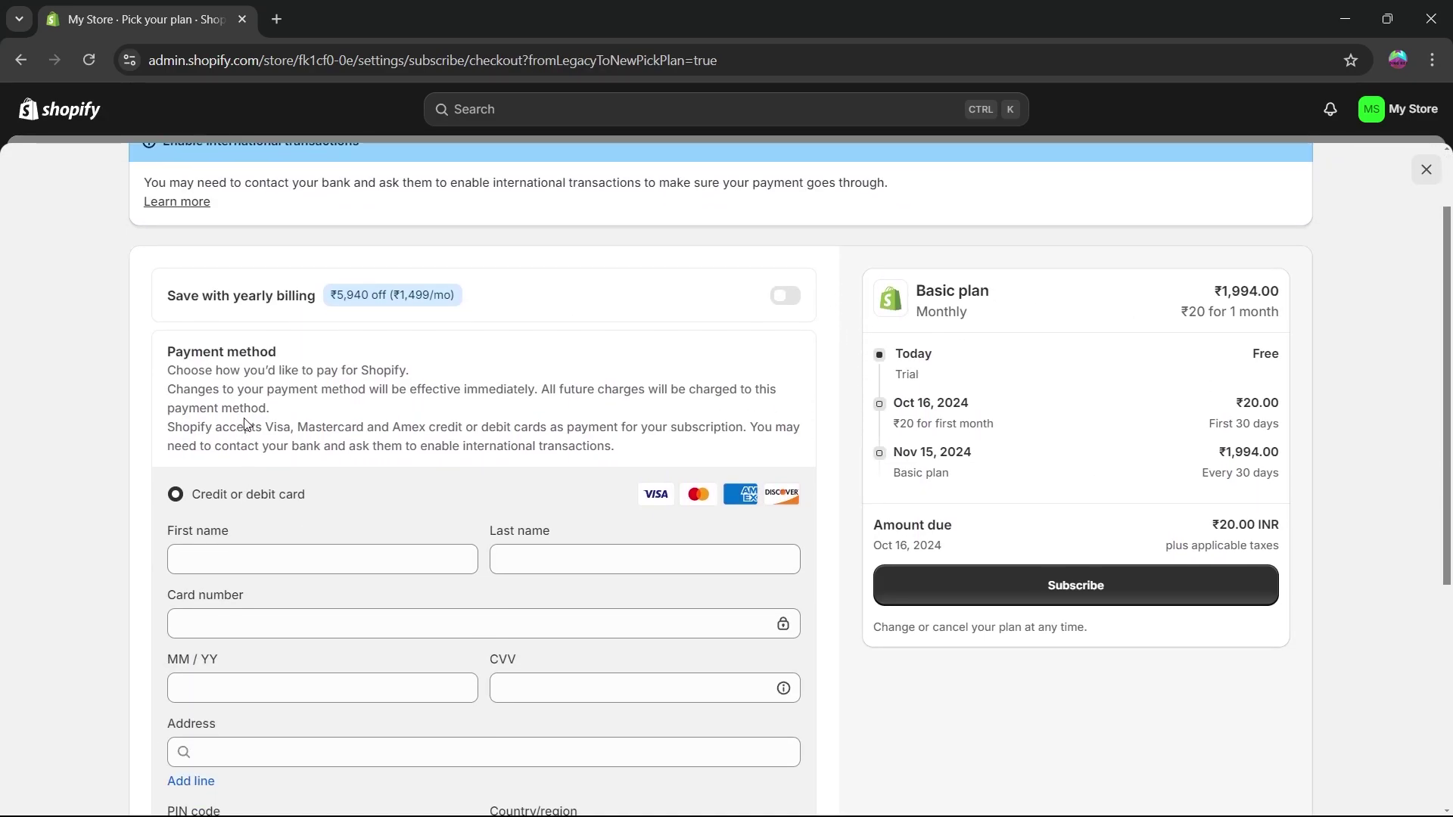
scroll(246, 424, "down", 1)
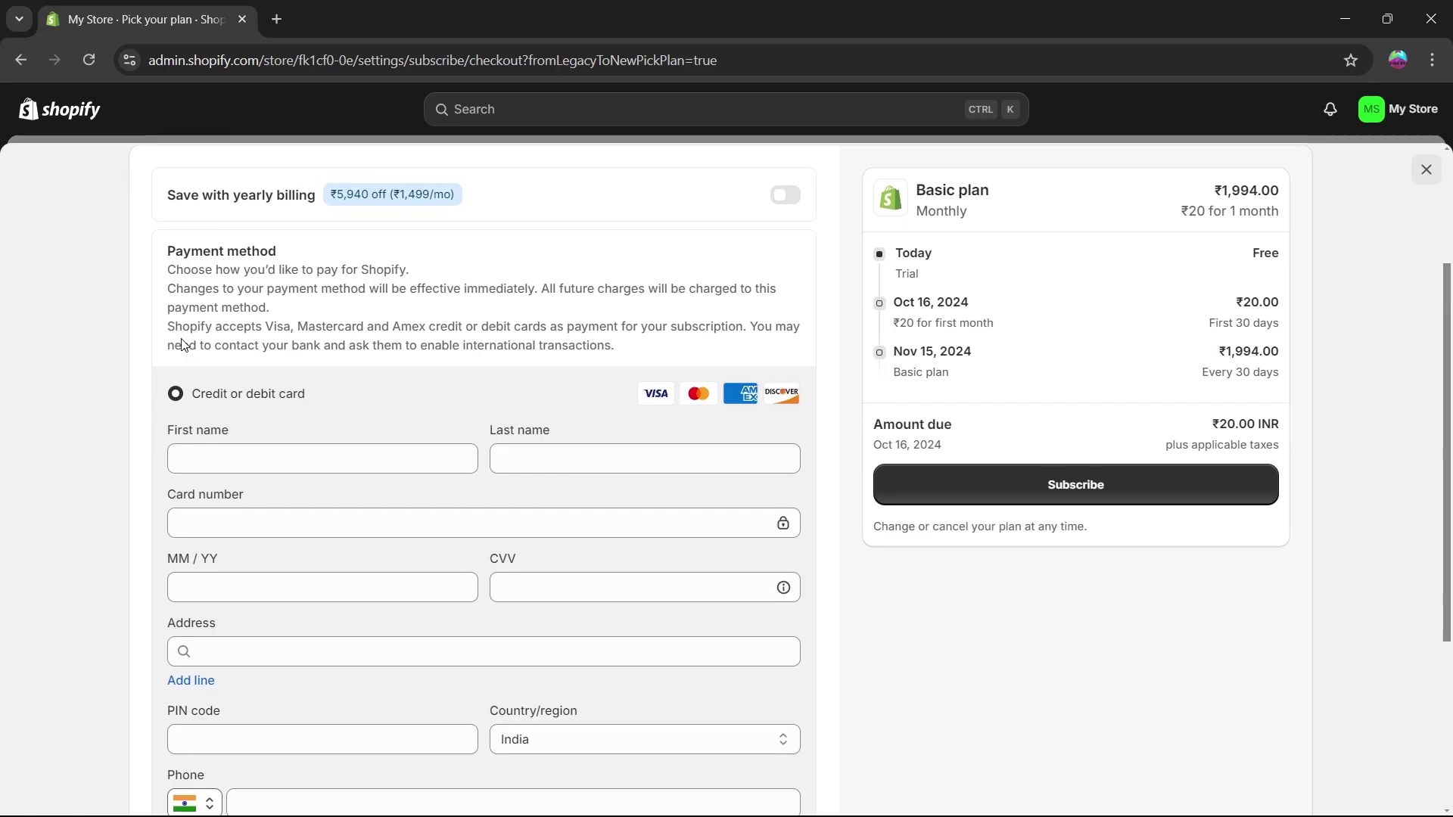
scroll(182, 345, "down", 1)
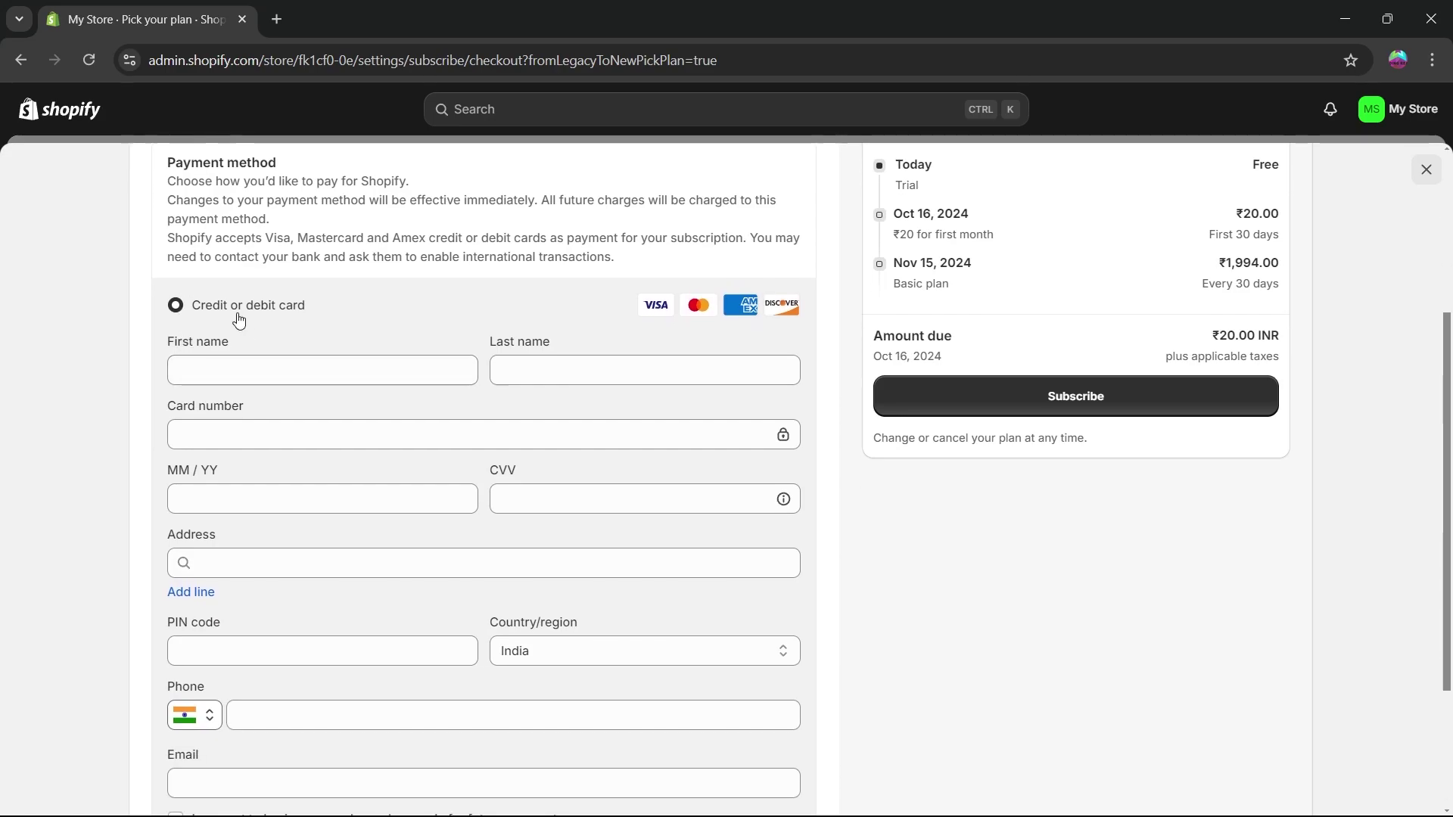
scroll(110, 313, "down", 3)
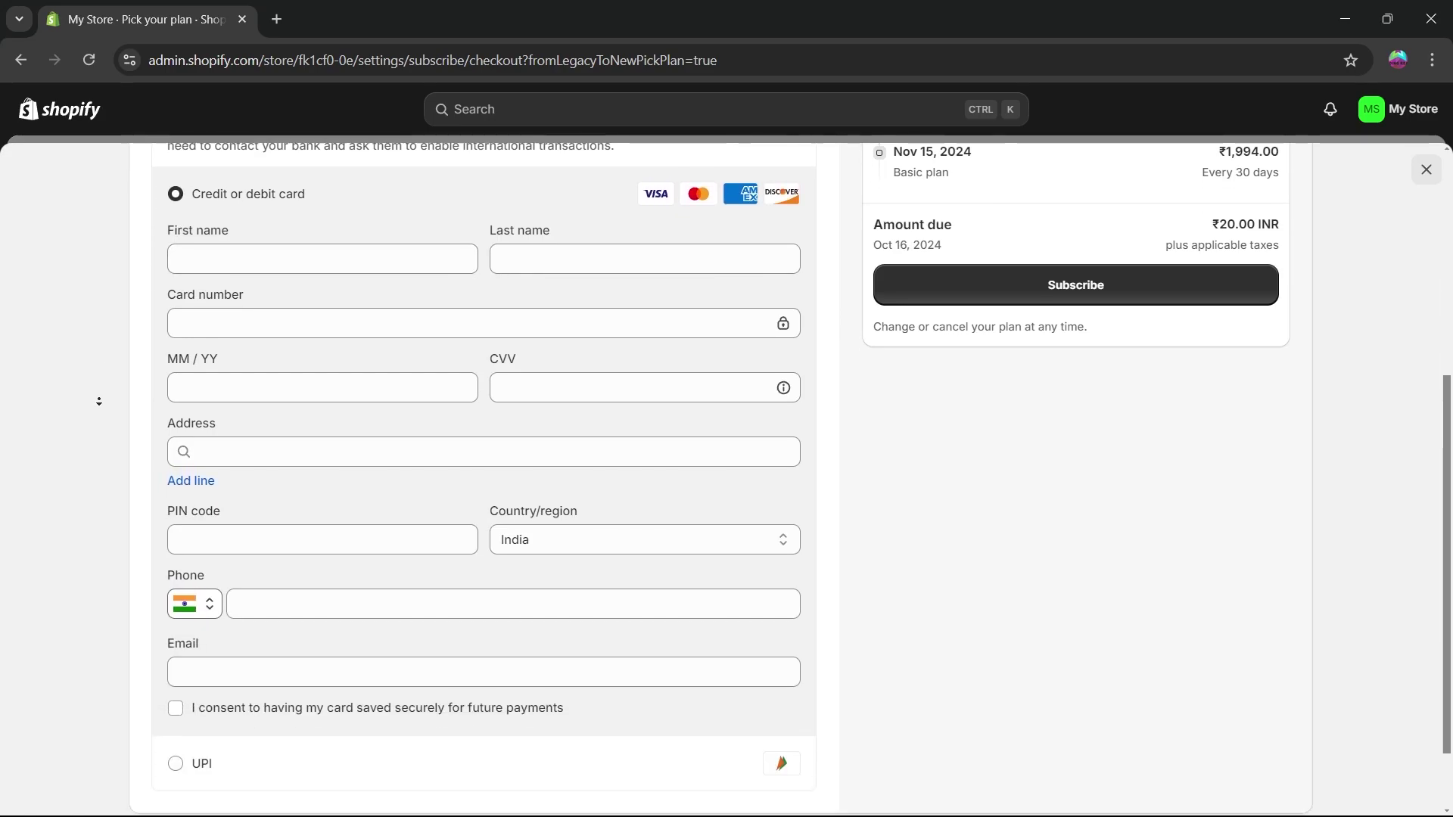
scroll(110, 515, "up", 6)
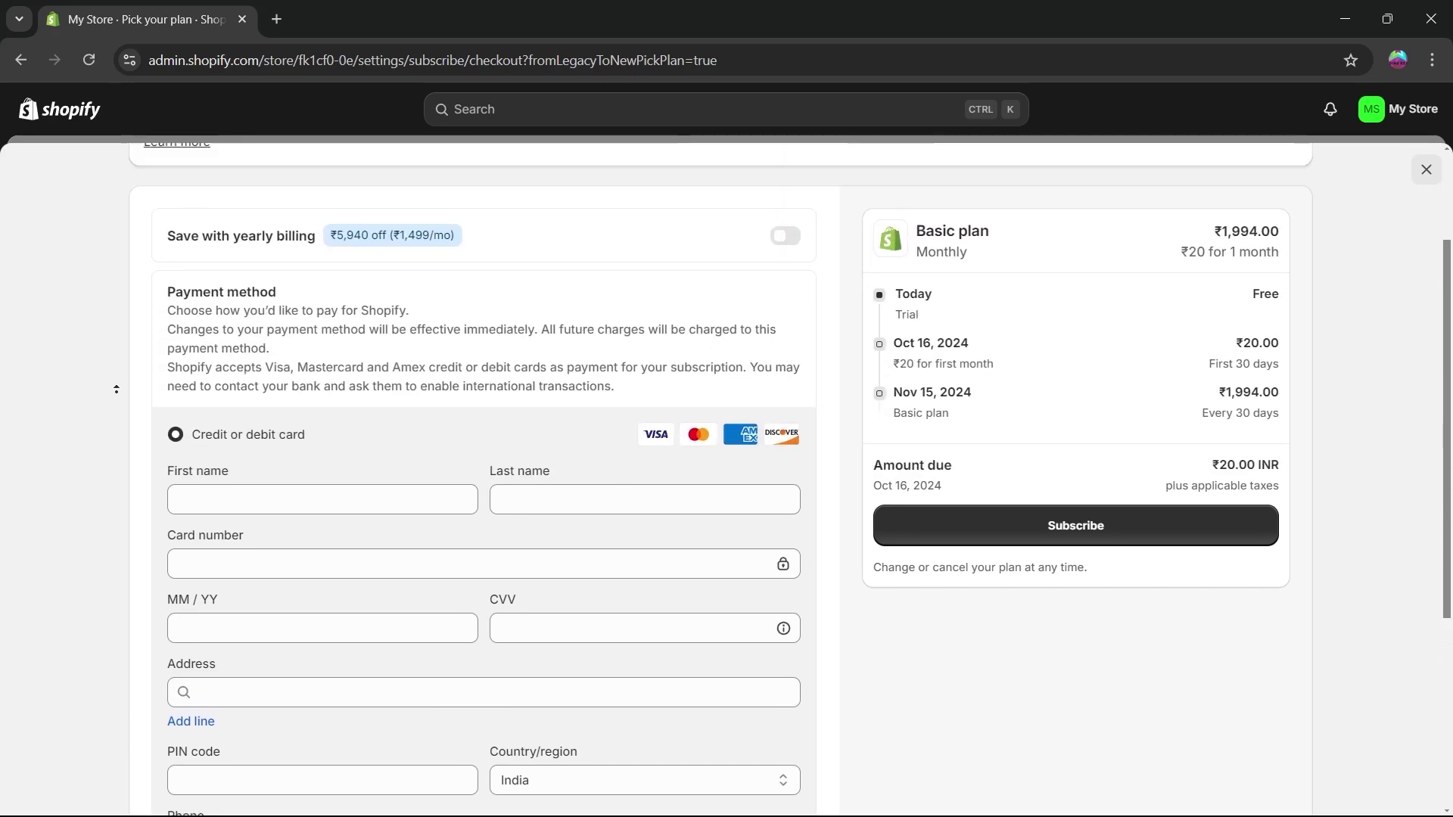
scroll(374, 557, "down", 4)
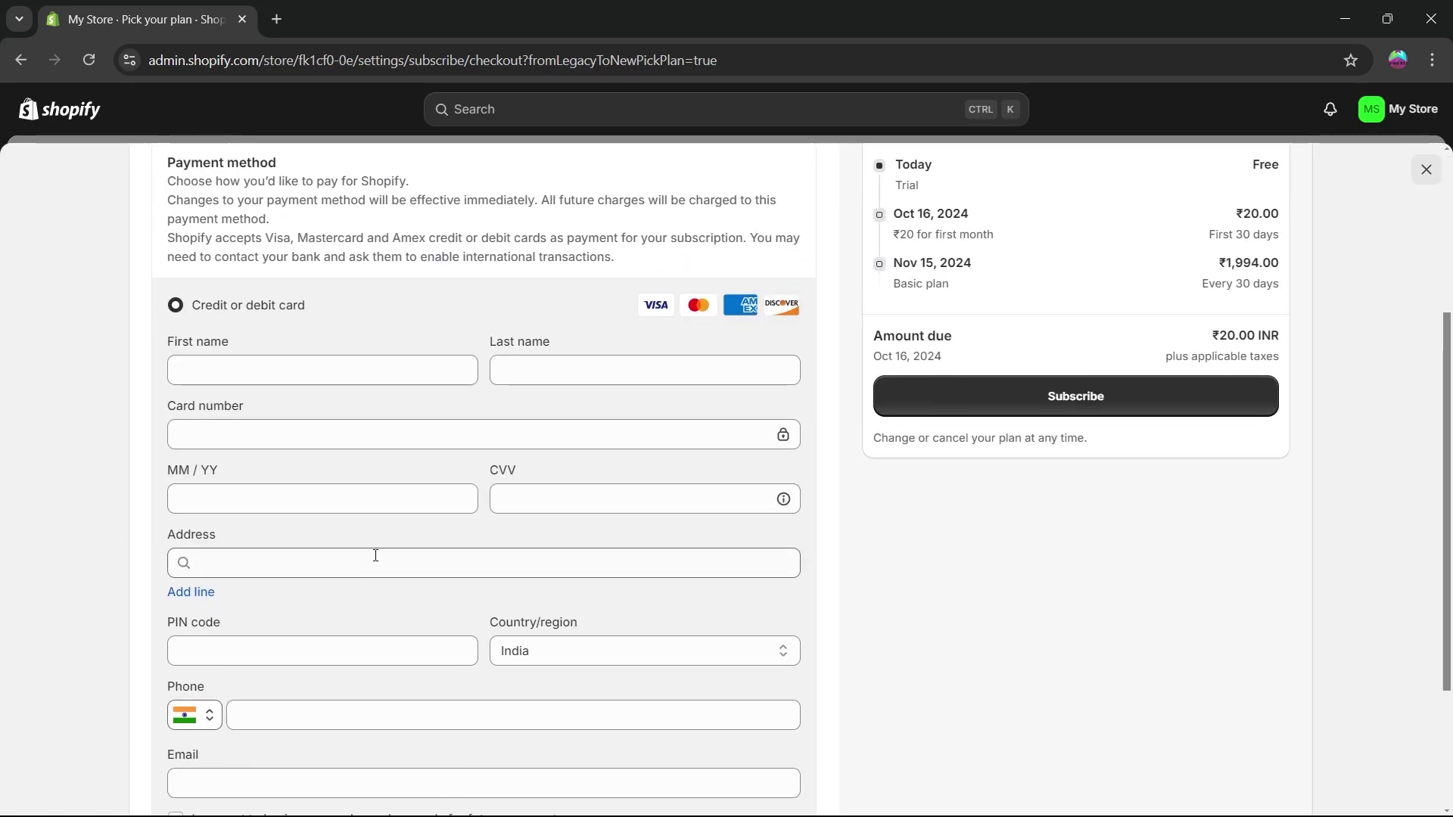
scroll(285, 477, "up", 4)
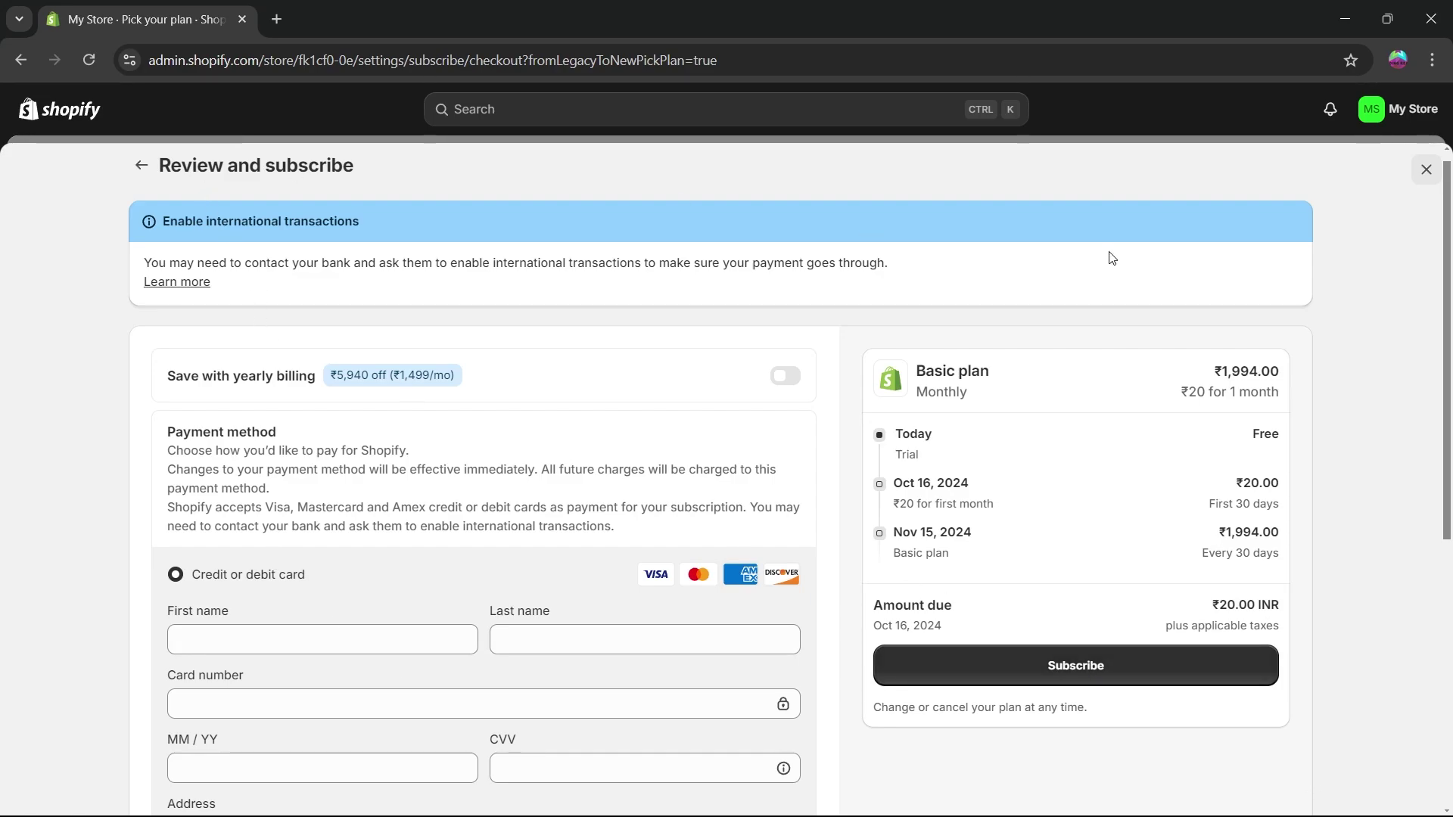
left_click(1421, 181)
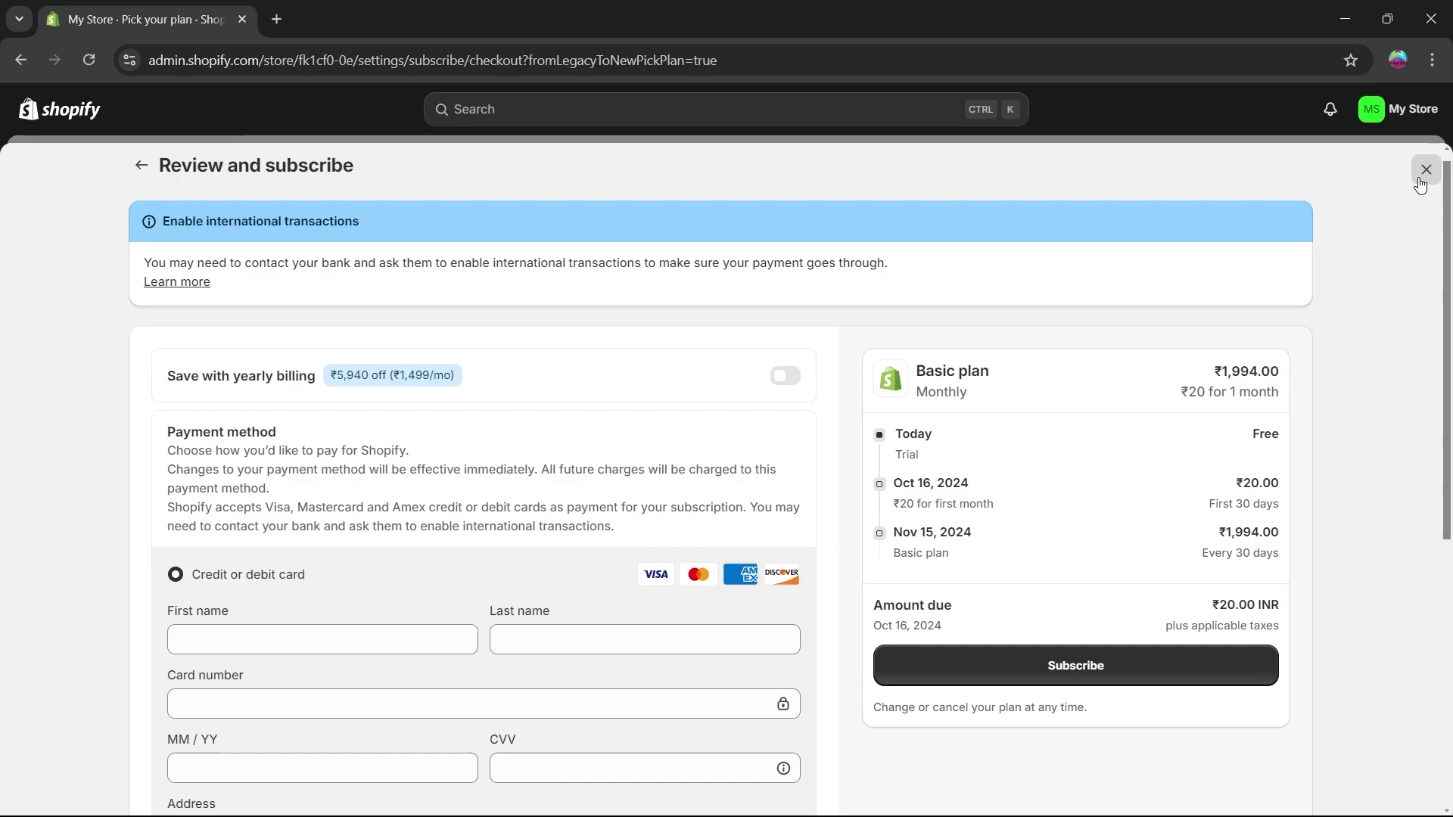